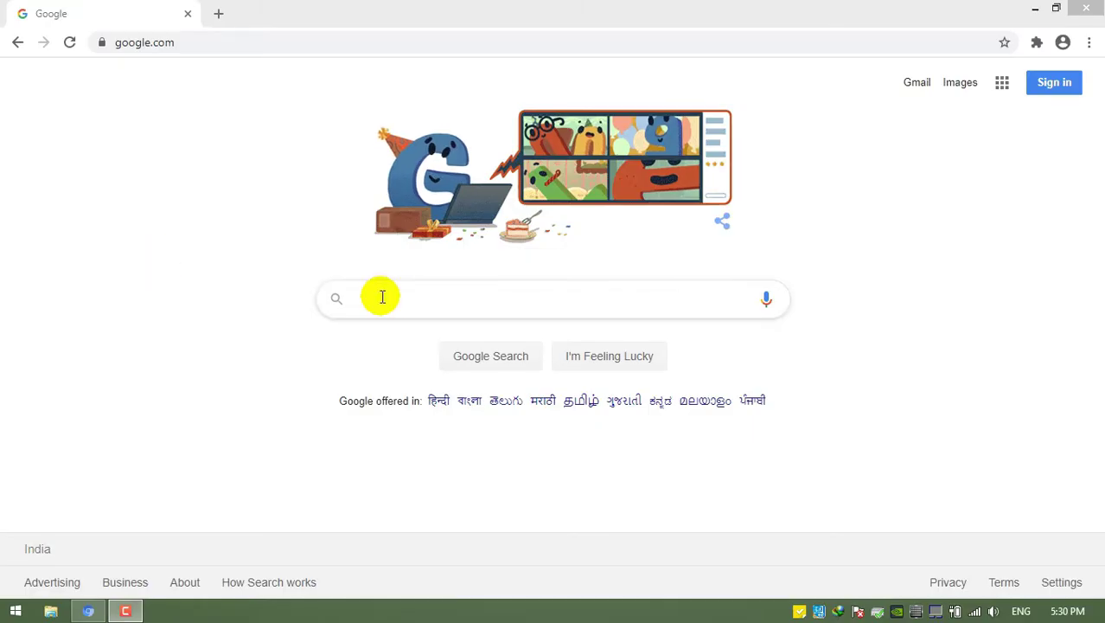
# Step: Search Google for 'web store' and go to the Chrome Web Store
pyautogui.click(423, 298)
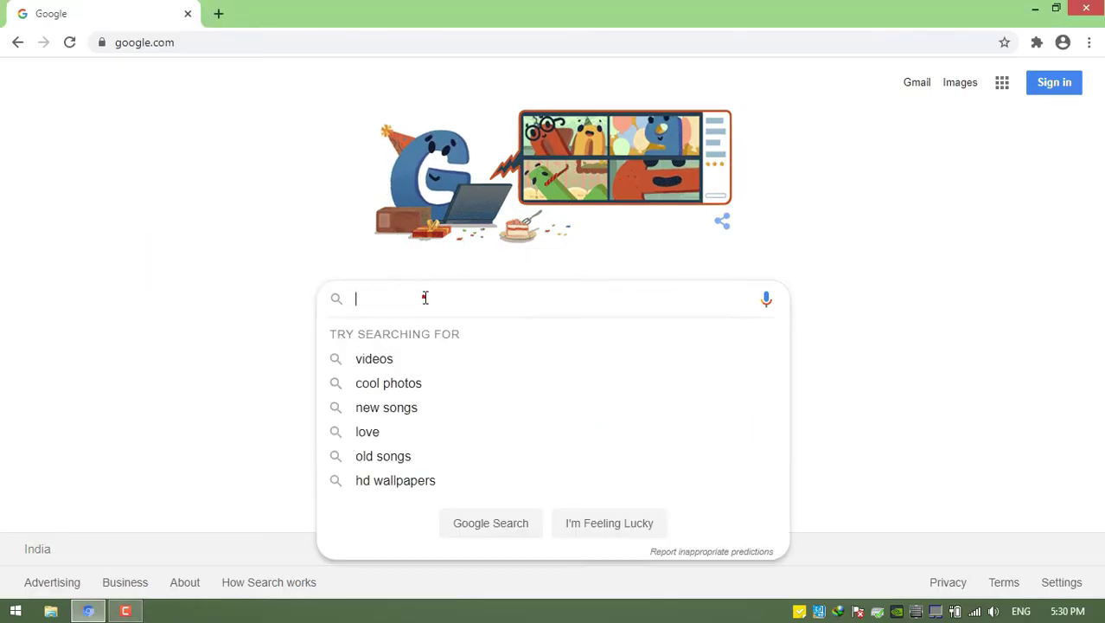
pyautogui.write('web s')
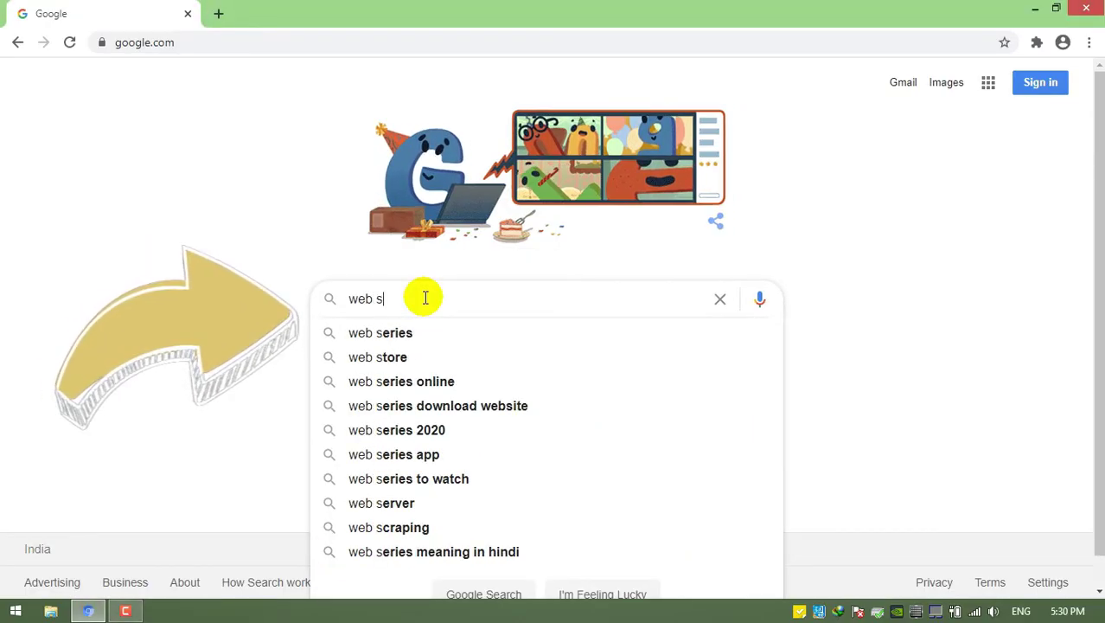
pyautogui.click(409, 358)
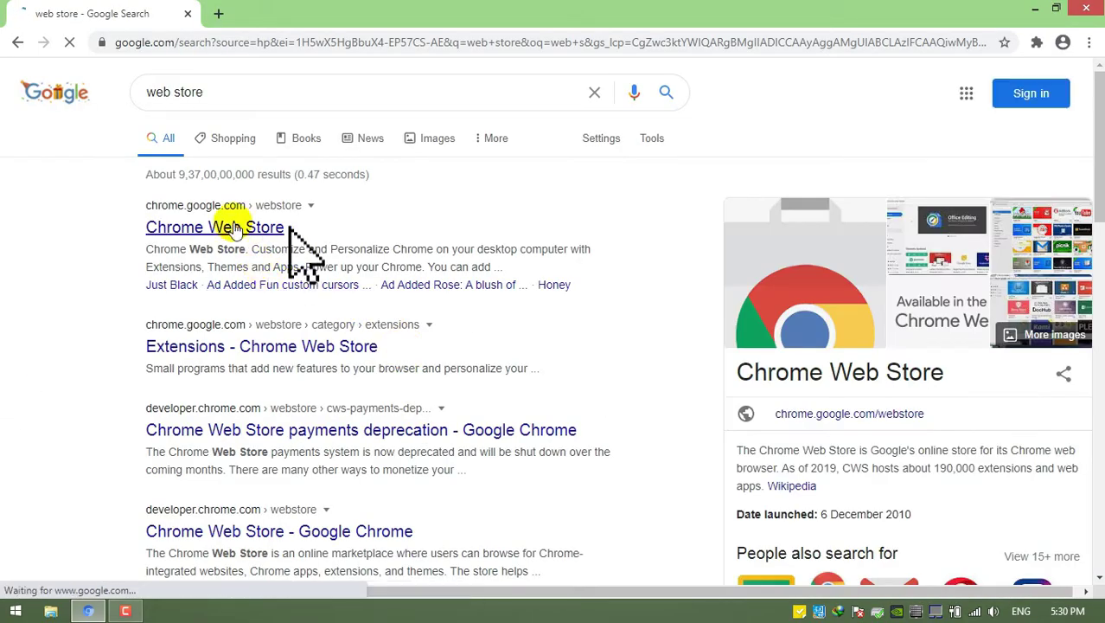
pyautogui.click(233, 226)
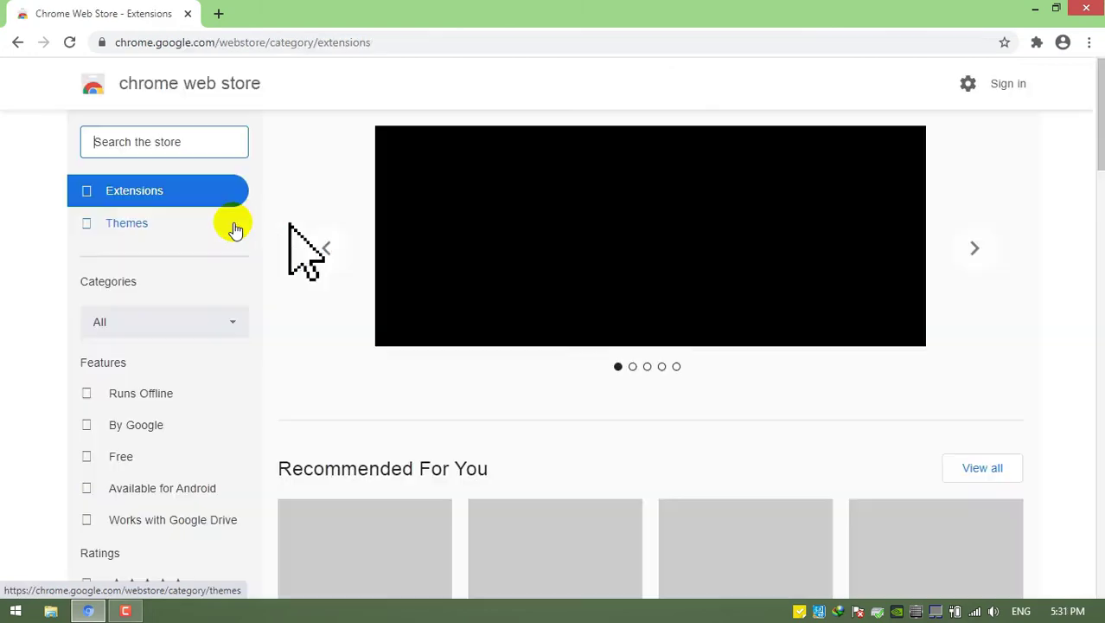
# Step: Search the Chrome Web Store for 'fill excel data'
pyautogui.click(167, 142)
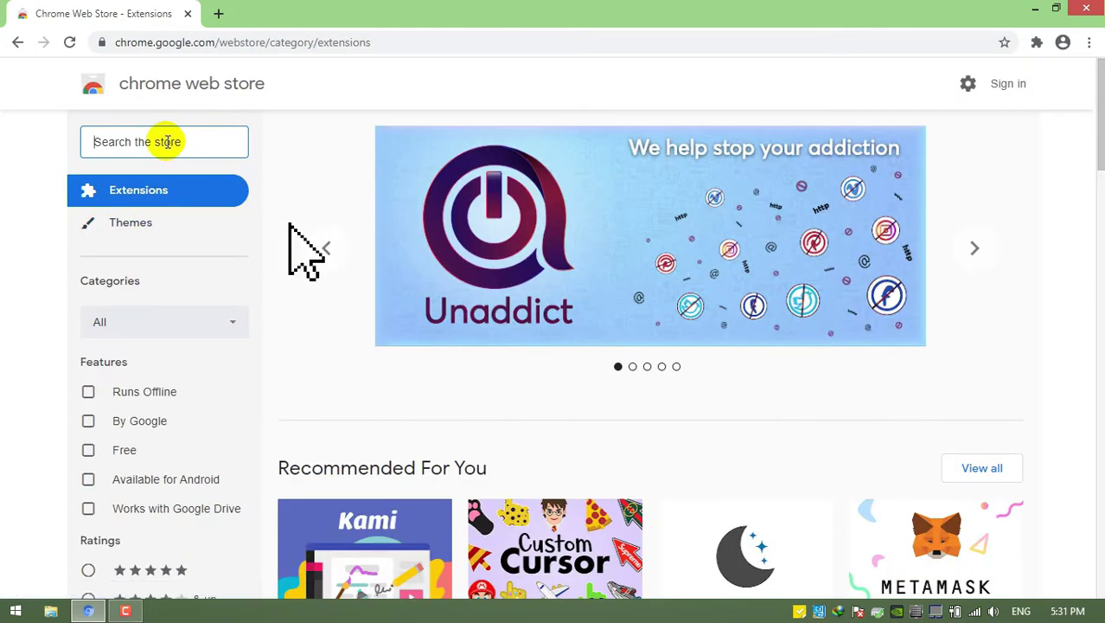
pyautogui.write('fill excel data')
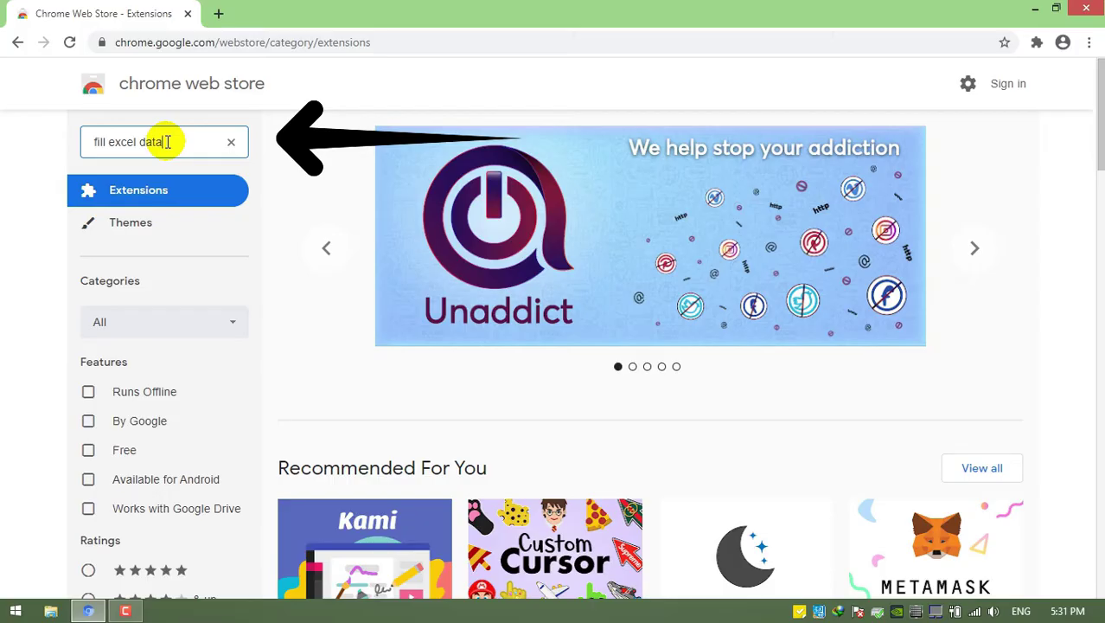
pyautogui.press('Return')
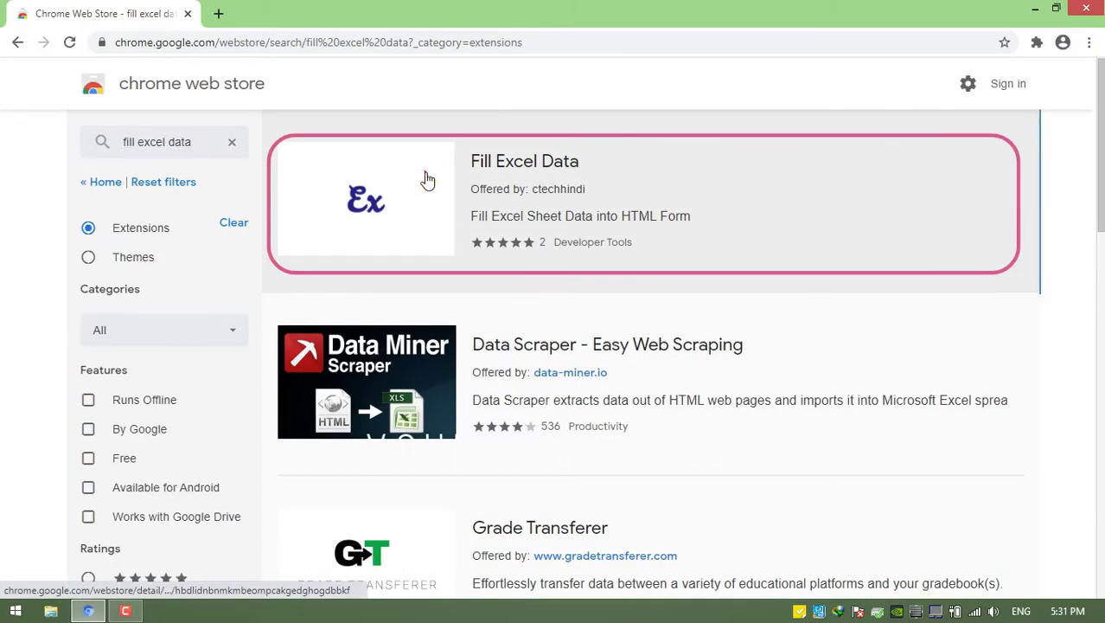
# Step: From the Fill Excel Data listing, add the extension to Chrome and confirm the install
pyautogui.click(425, 177)
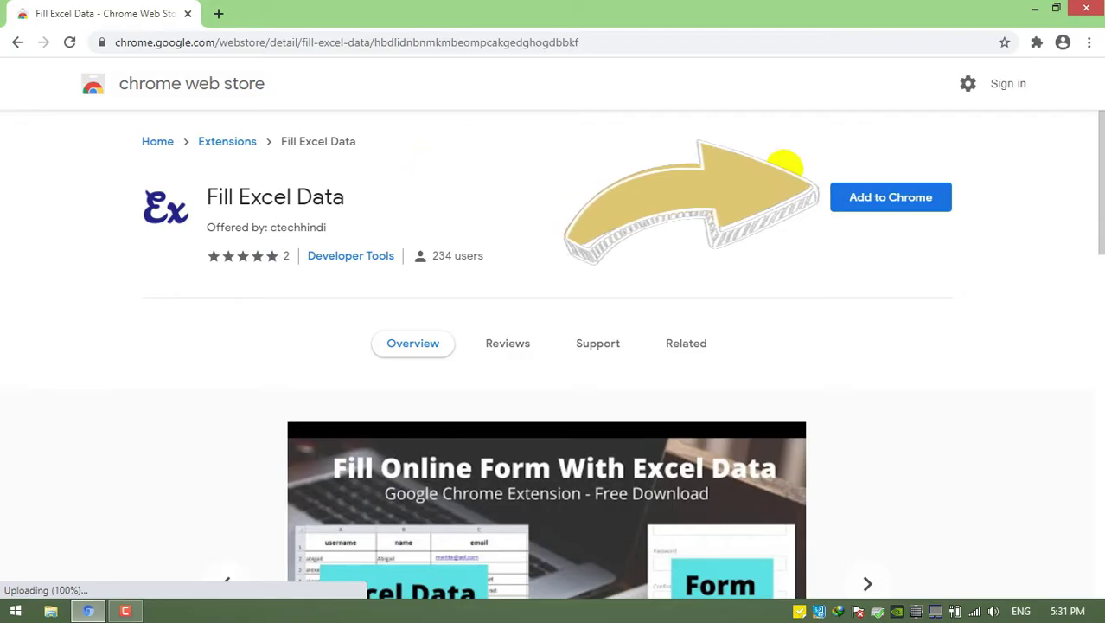
pyautogui.click(869, 206)
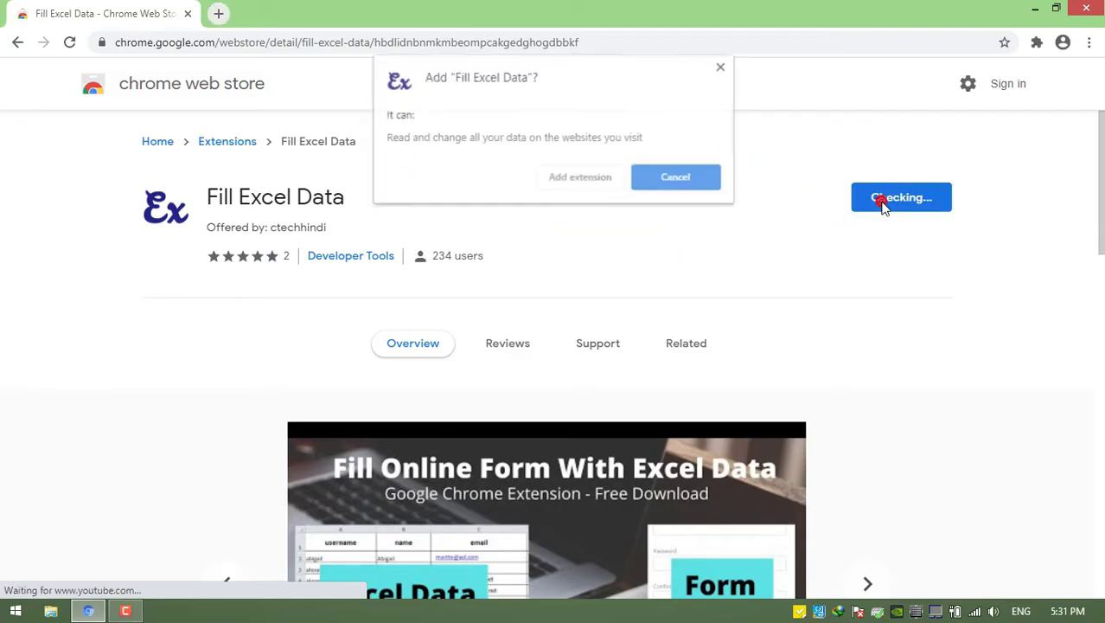
pyautogui.click(577, 178)
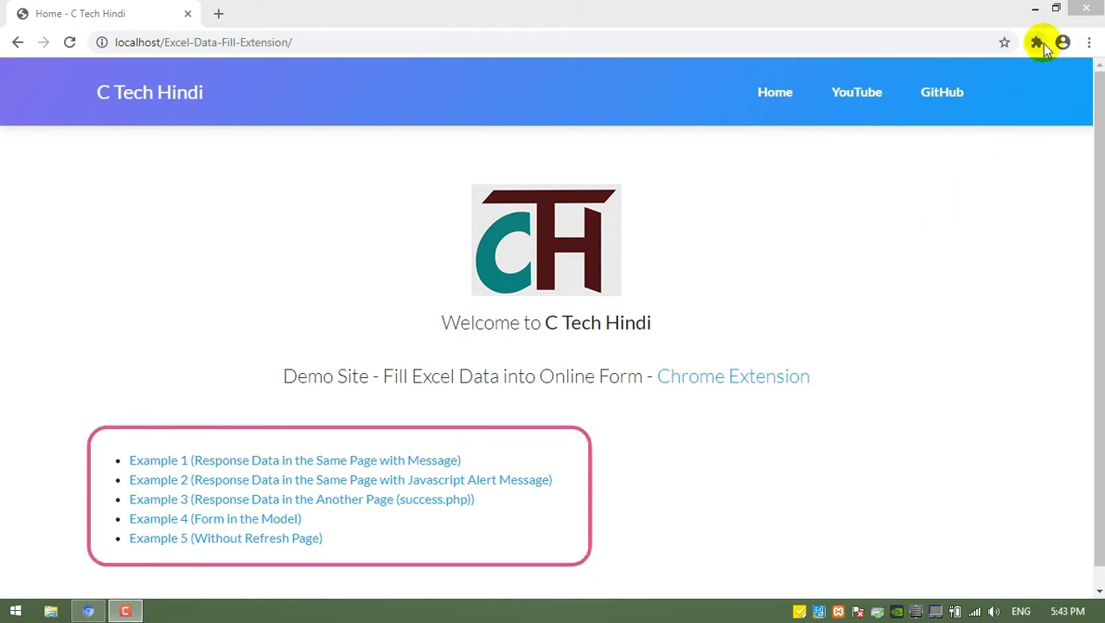
# Step: Pin Fill Excel Data to the toolbar and open its Options page
pyautogui.click(1038, 42)
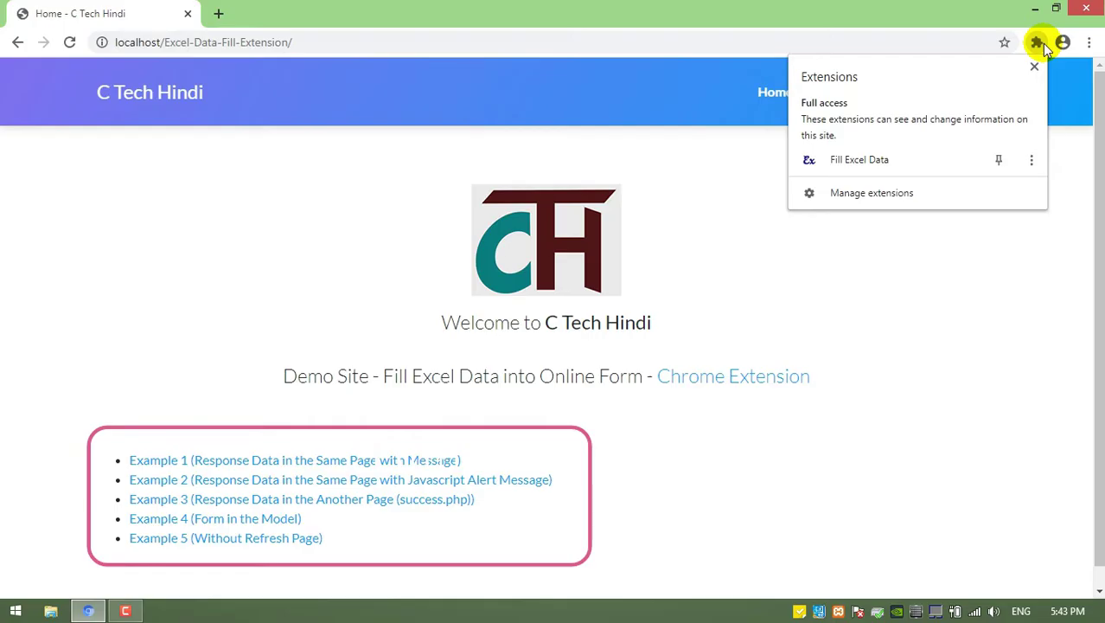
pyautogui.click(999, 161)
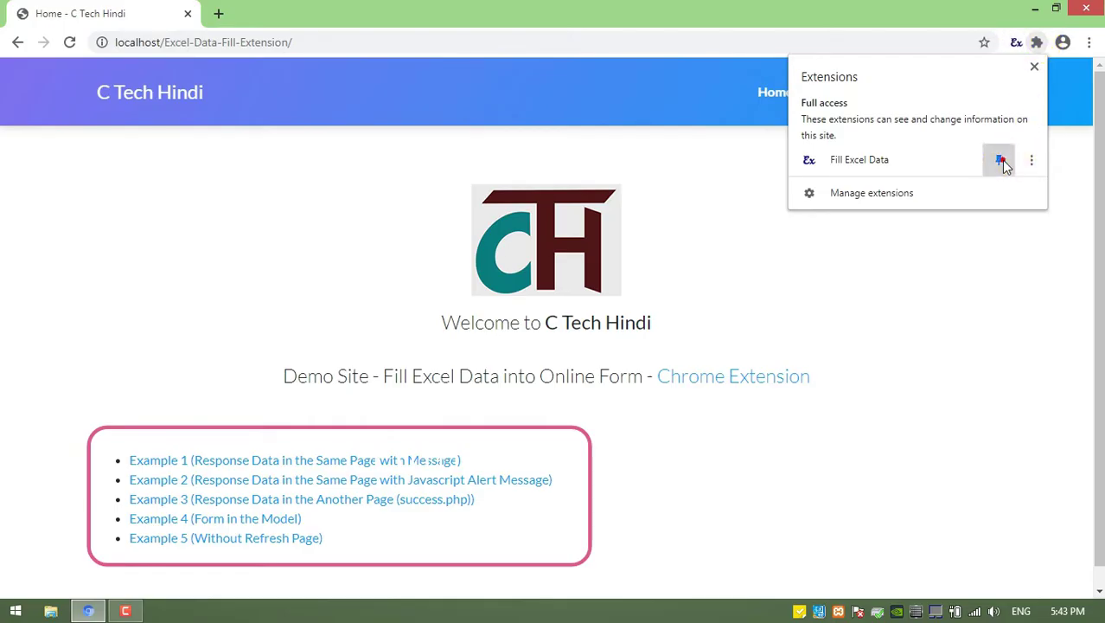
pyautogui.rightClick(1011, 43)
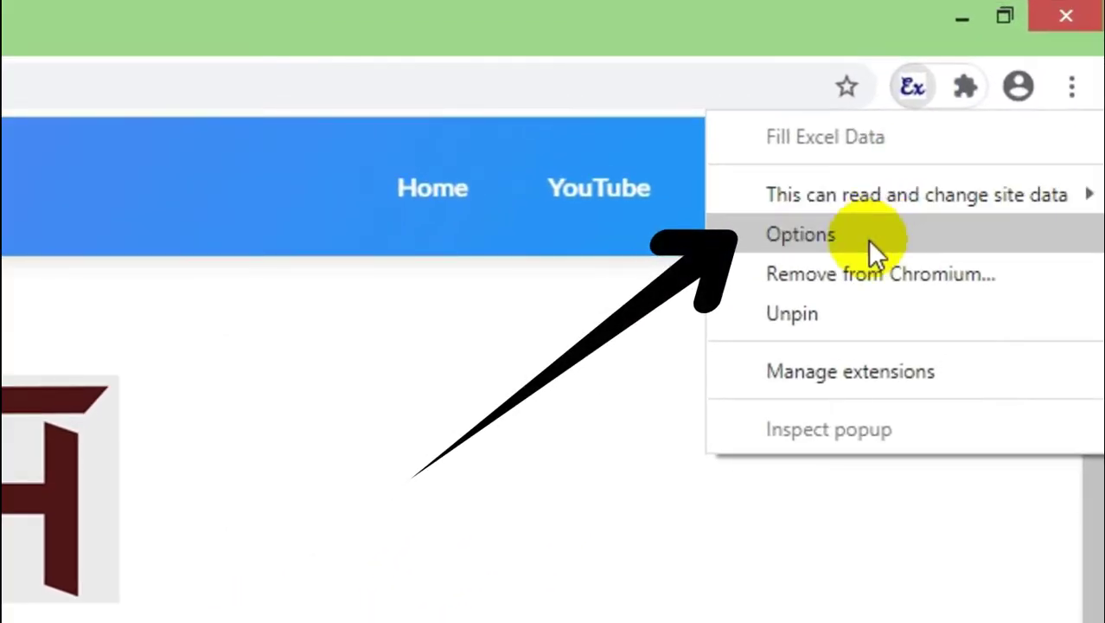
pyautogui.click(869, 241)
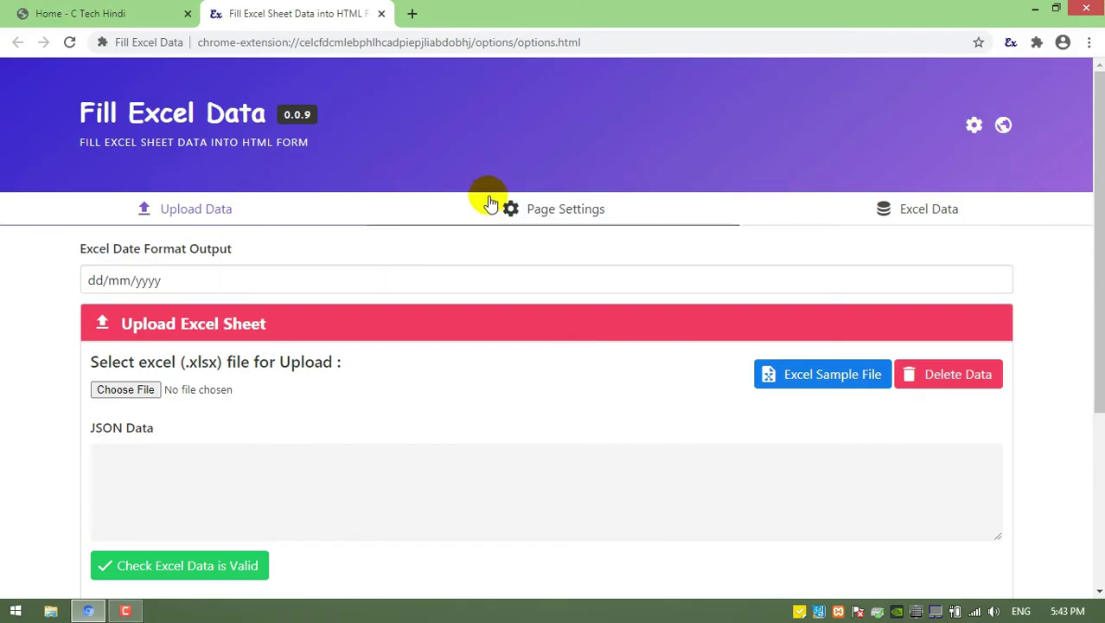
# Step: Under Page Settings, choose Insert Site to get a blank Site Details form
pyautogui.click(542, 211)
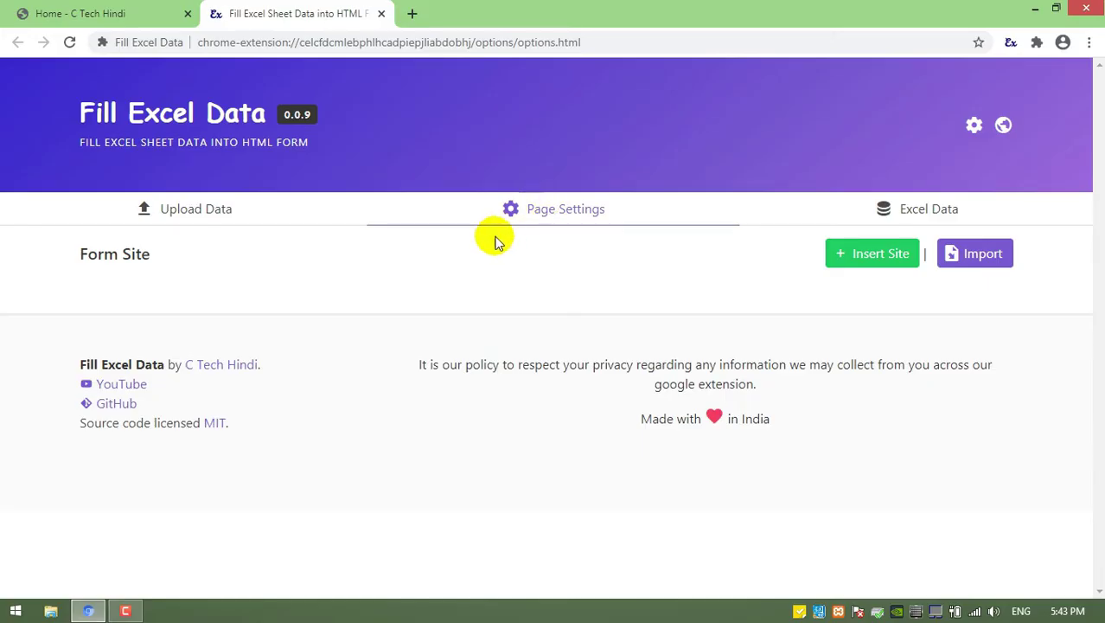
pyautogui.click(863, 260)
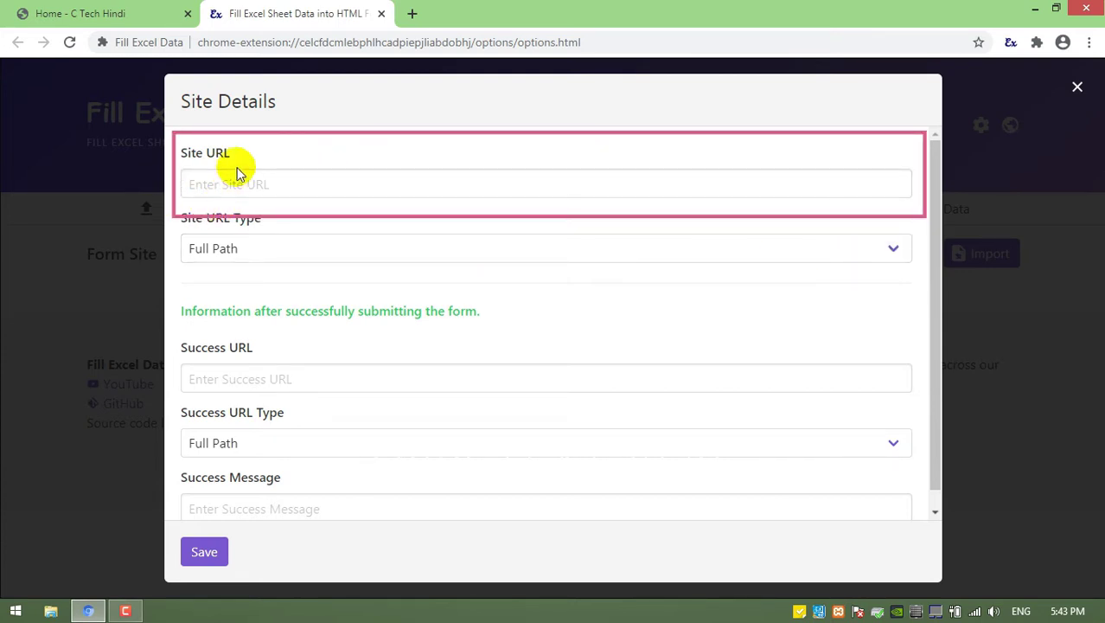
# Step: Open the demo site's Example 1 form and copy its page address
pyautogui.click(127, 19)
pyautogui.scroll(-1, 381, 363)
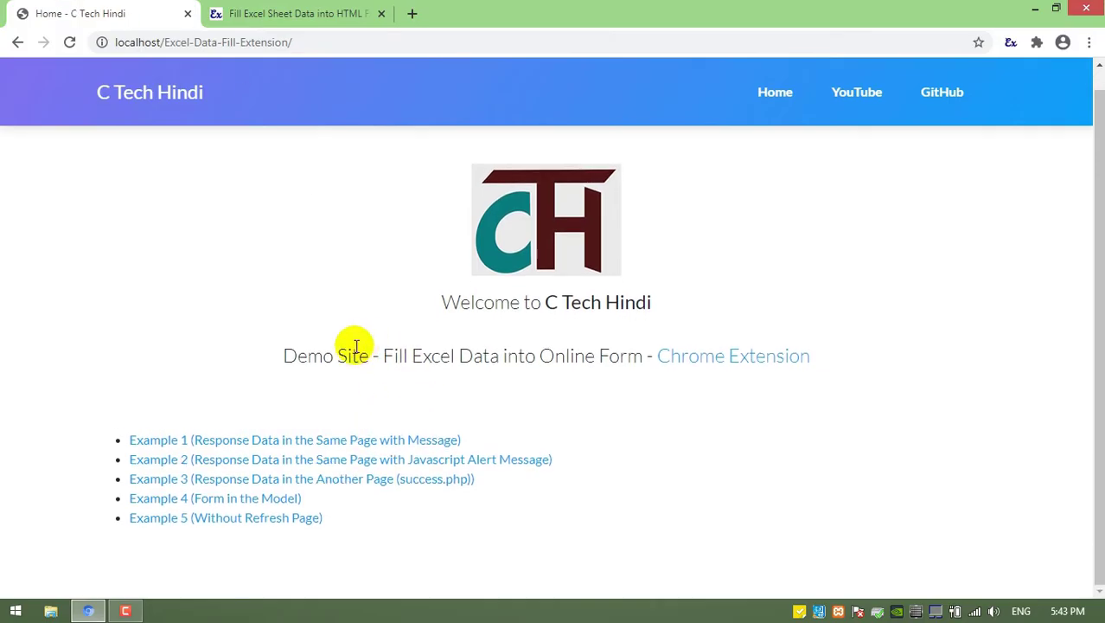
pyautogui.click(438, 441)
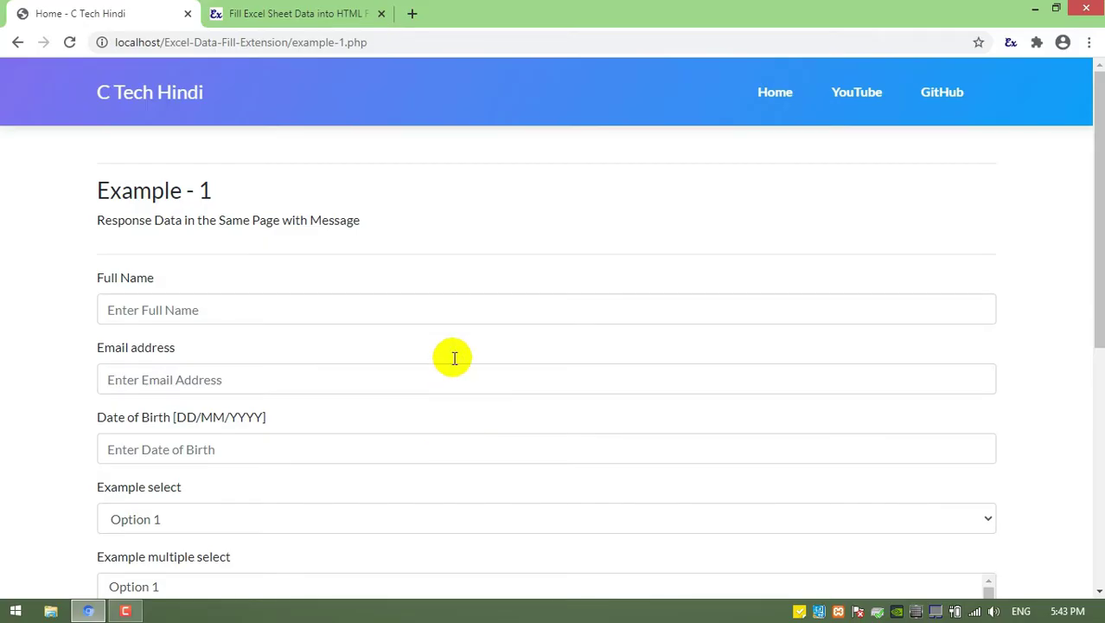
pyautogui.click(348, 44)
pyautogui.rightClick(347, 44)
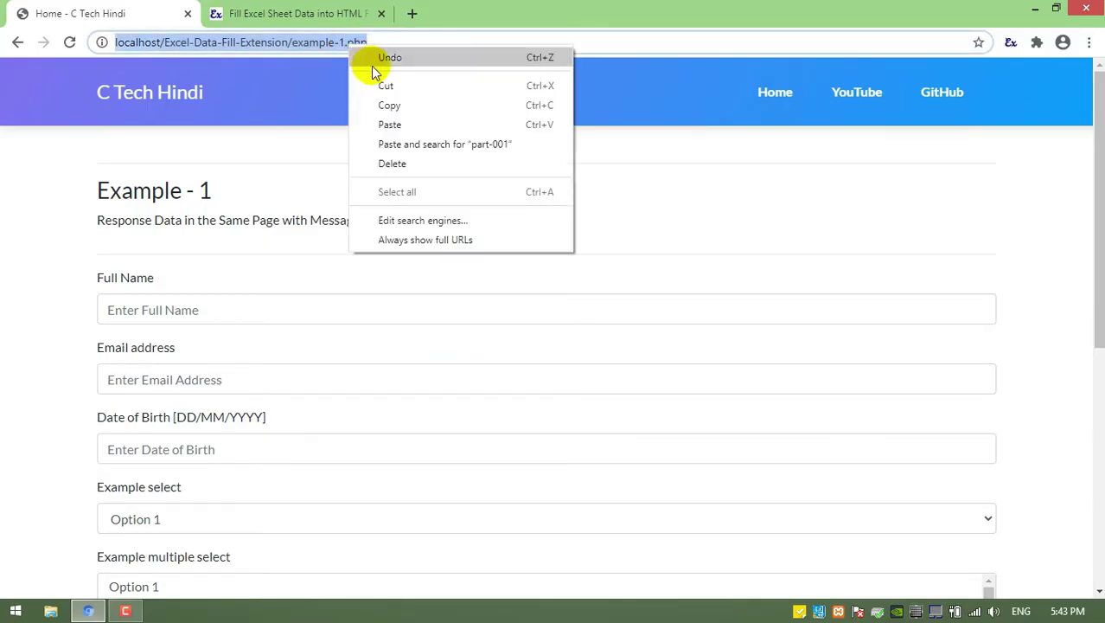
pyautogui.click(385, 102)
# Step: Paste the example-1.php address into Site URL, keep Full Path, and save the site
pyautogui.click(278, 7)
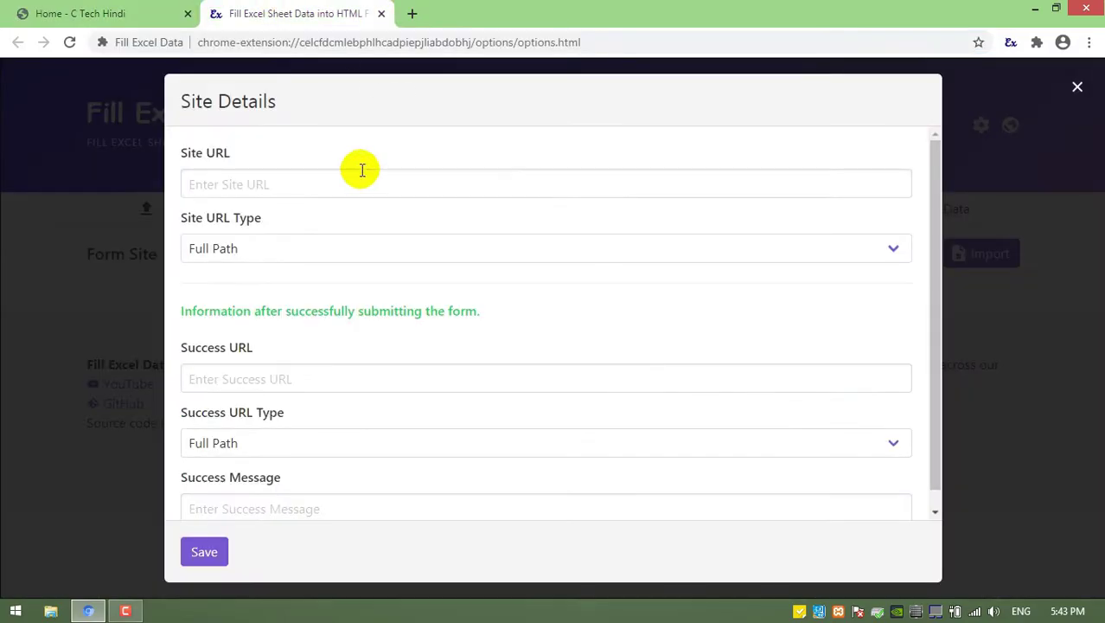
pyautogui.click(336, 181)
pyautogui.rightClick(335, 182)
pyautogui.click(391, 282)
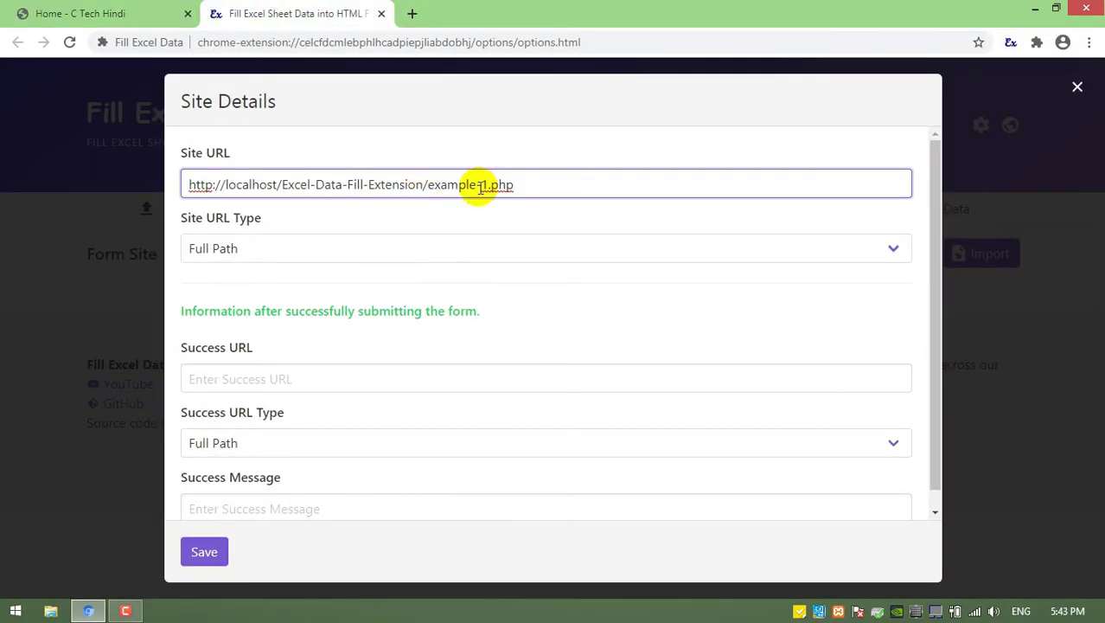
pyautogui.click(318, 251)
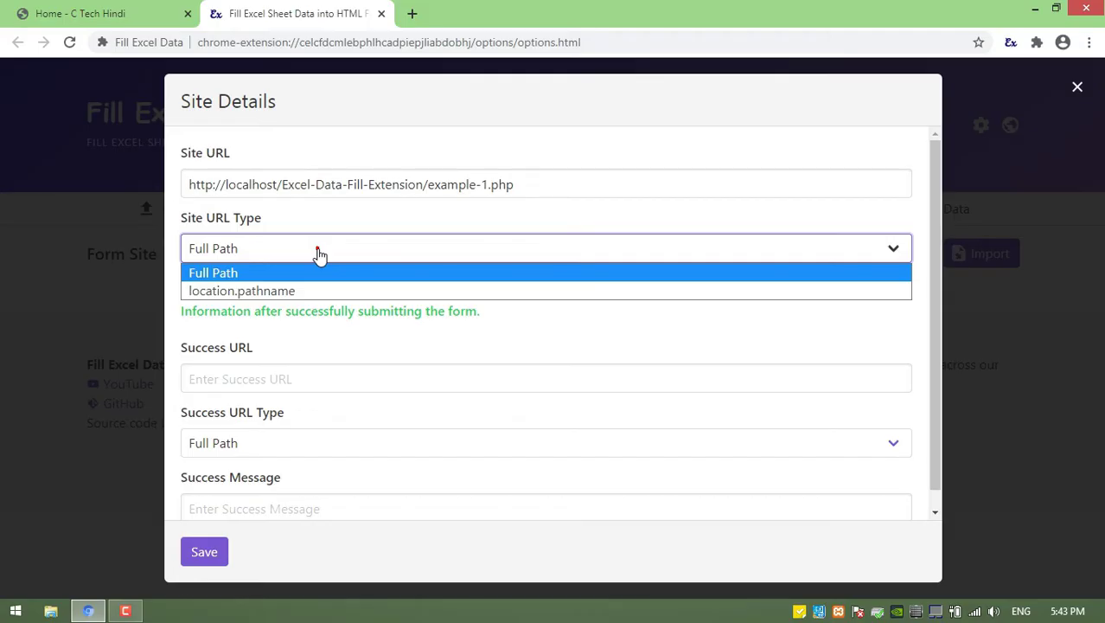
pyautogui.click(322, 250)
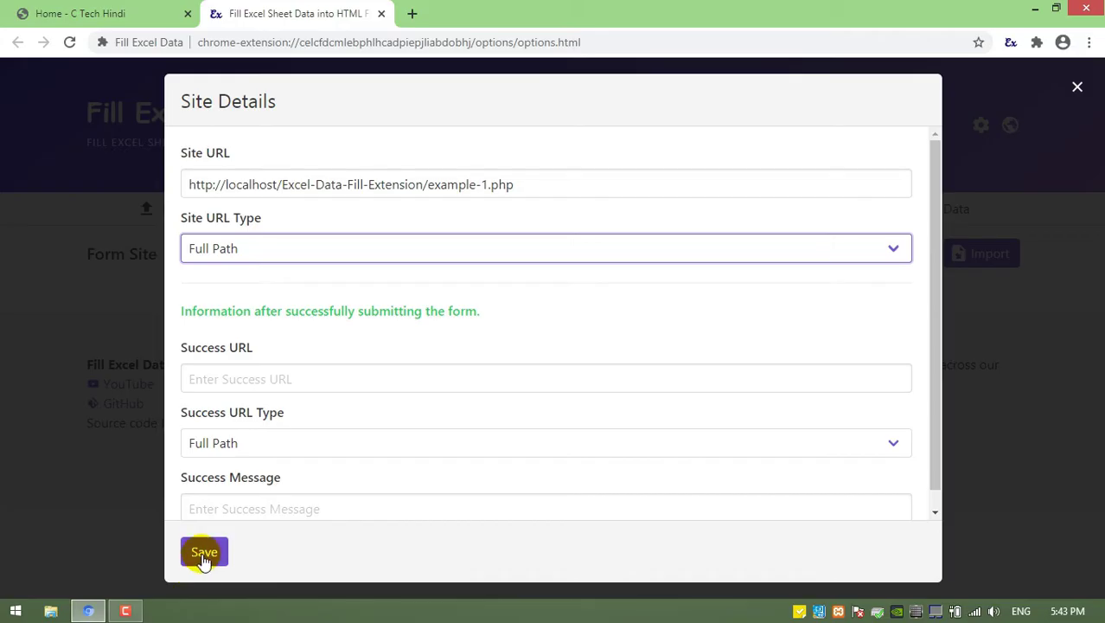
pyautogui.click(183, 313)
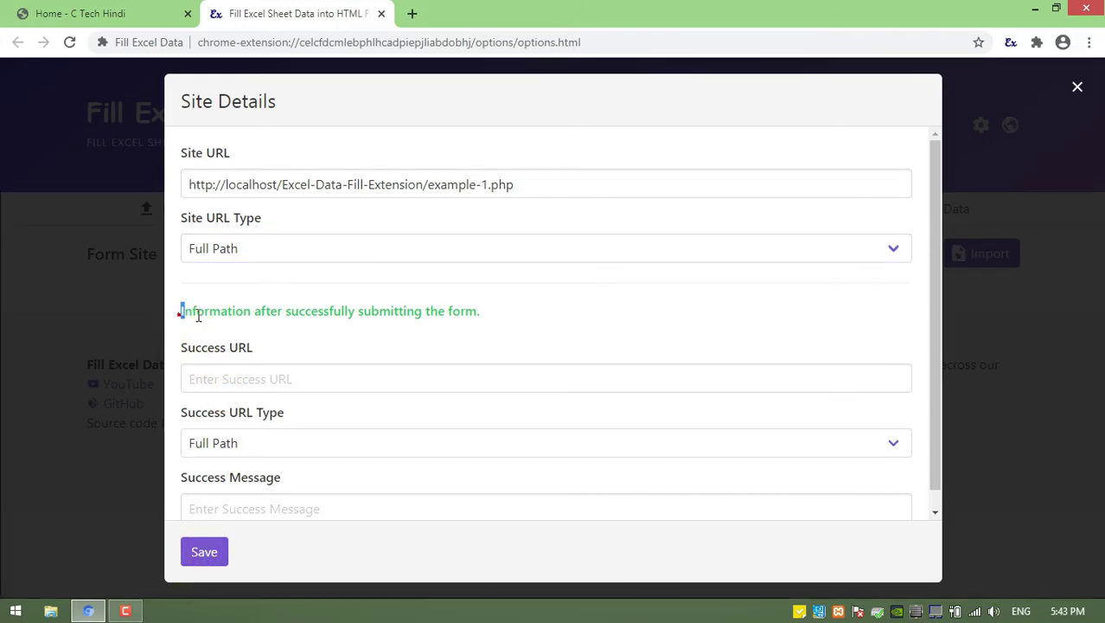
pyautogui.moveTo(198, 316); pyautogui.dragTo(481, 313)
pyautogui.click(334, 321)
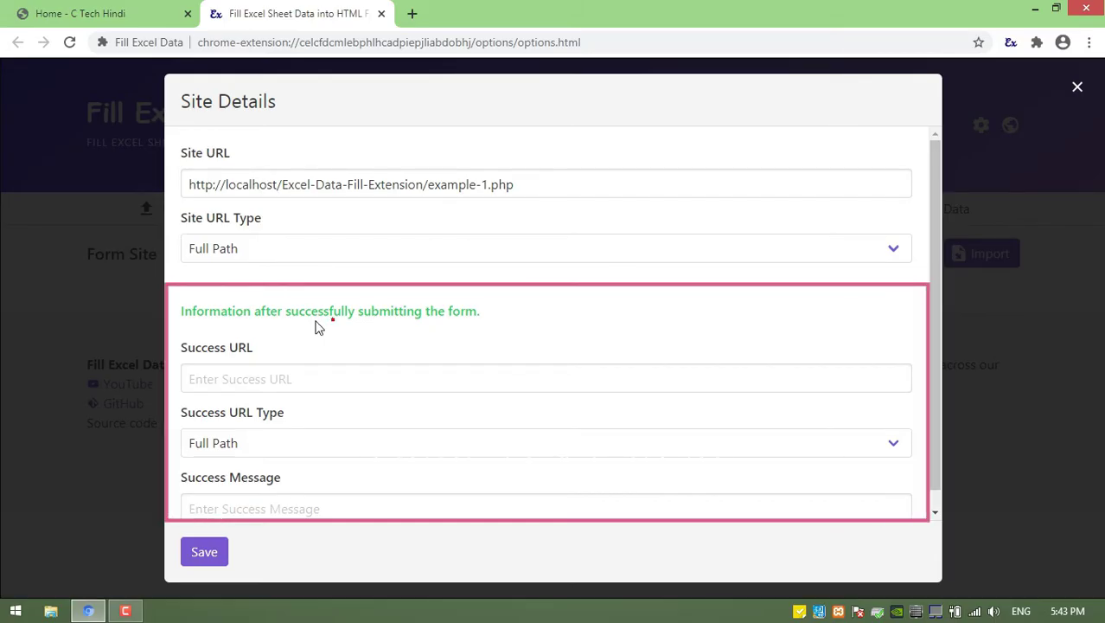
pyautogui.click(206, 544)
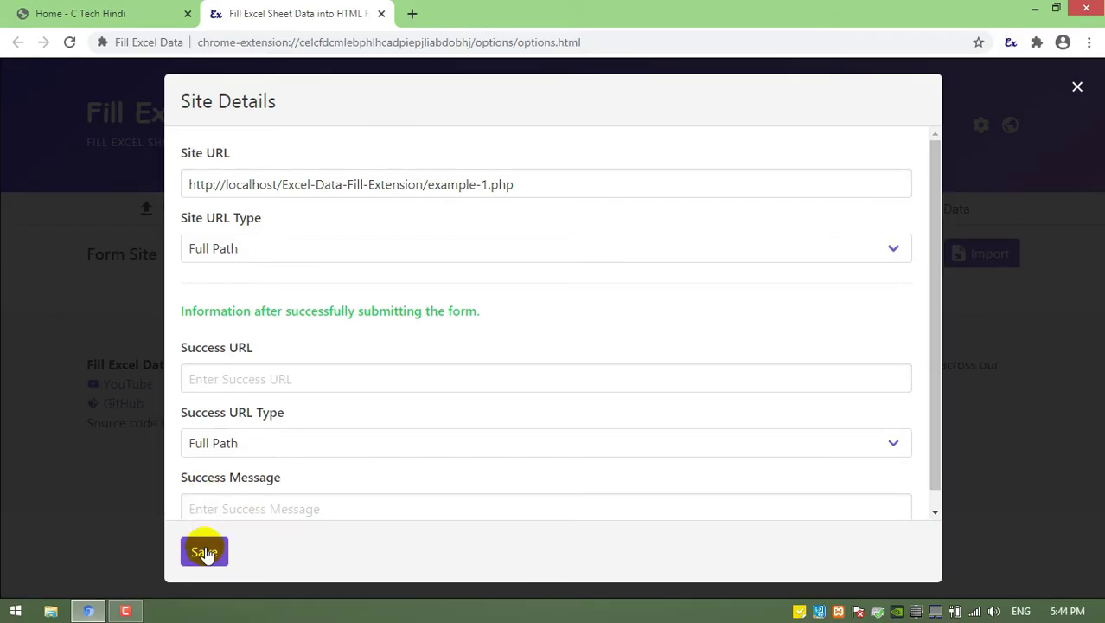
pyautogui.click(207, 554)
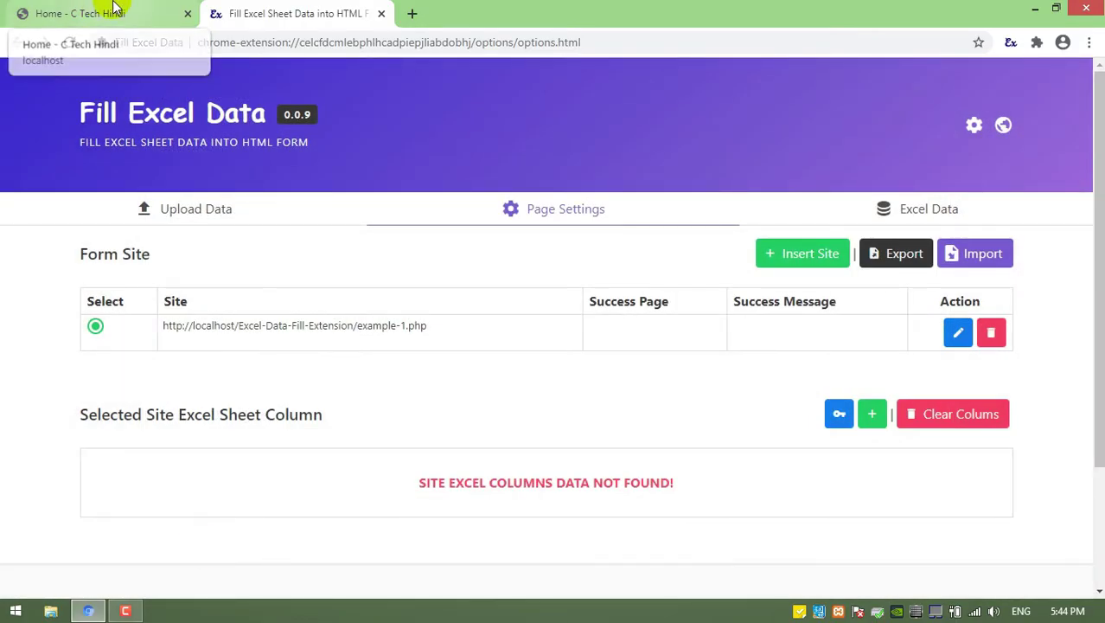
# Step: Check the Example 1 form's Full Name and Email fields, then open File Explorer at This PC
pyautogui.click(114, 9)
pyautogui.scroll(-1, 207, 240)
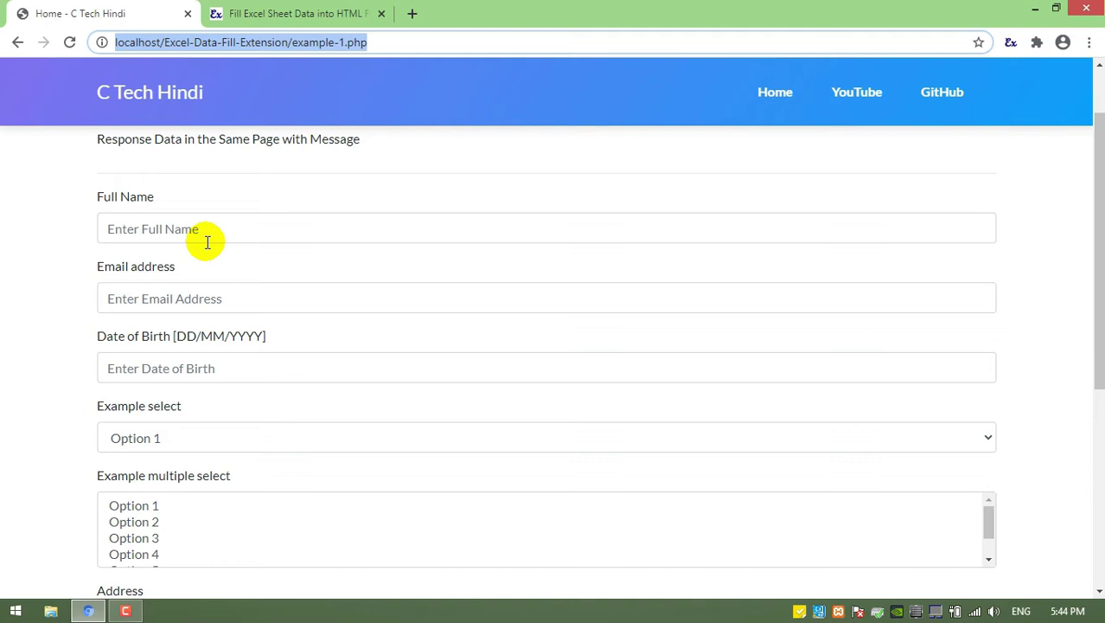
pyautogui.click(161, 231)
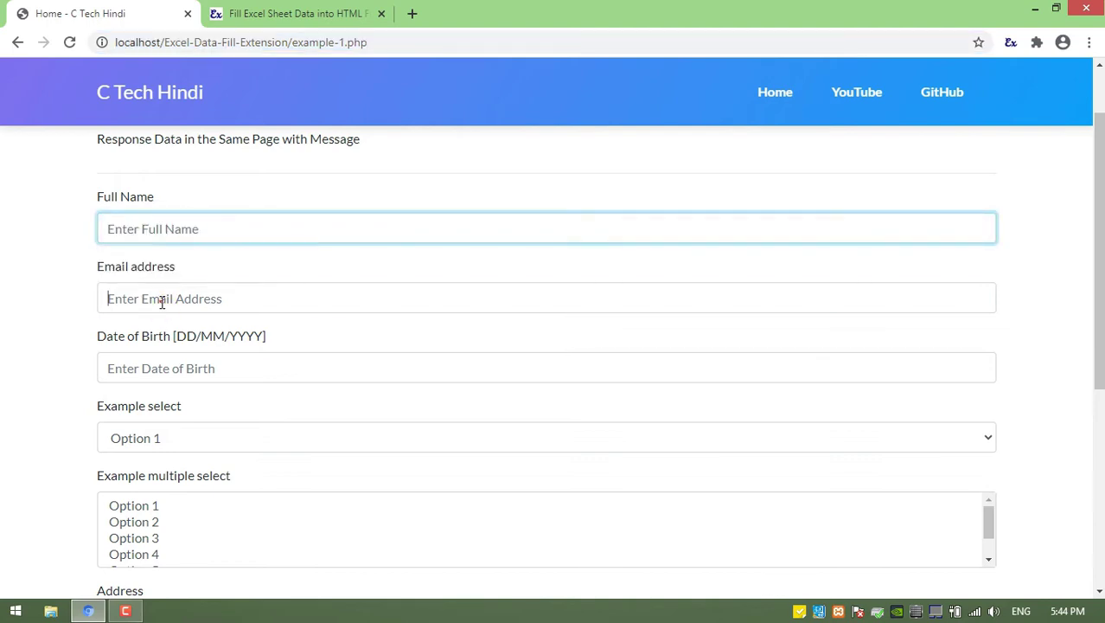
pyautogui.click(161, 299)
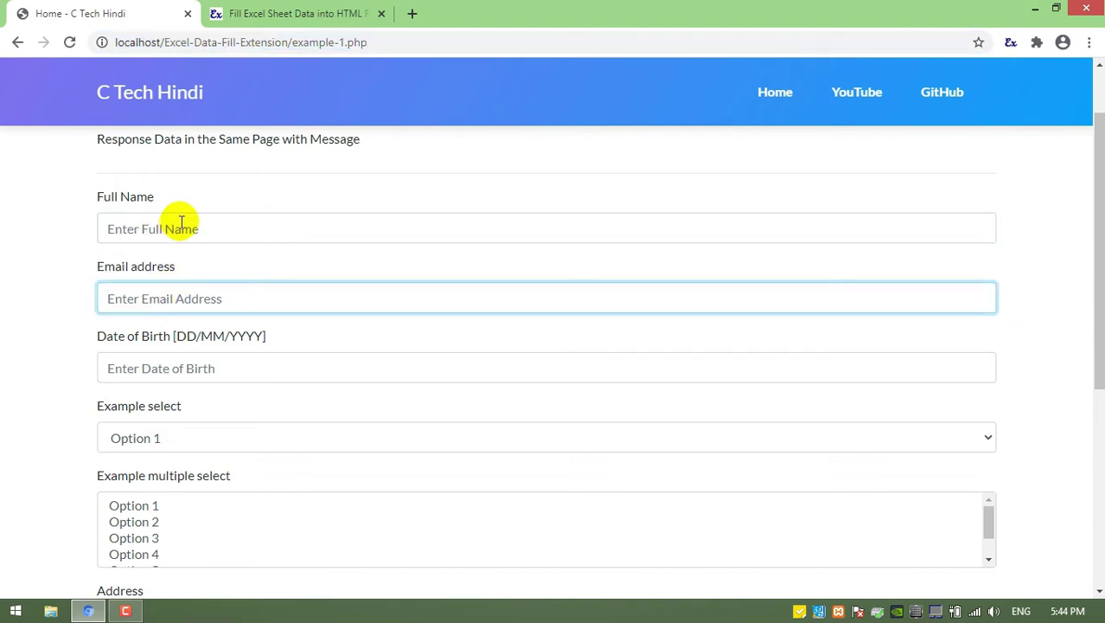
pyautogui.scroll(-1, 182, 427)
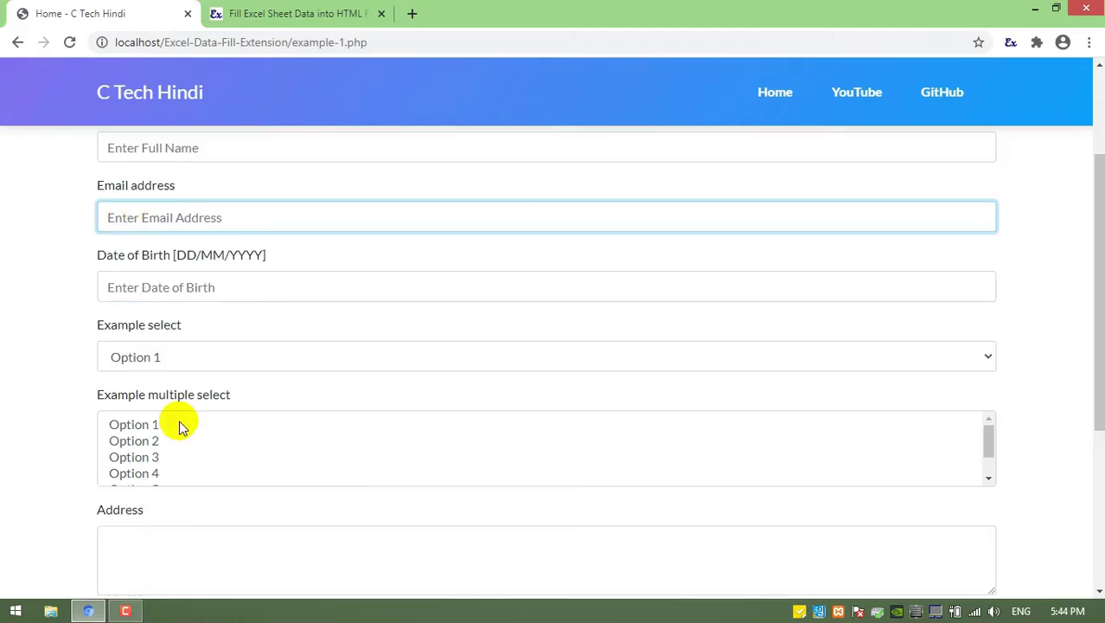
pyautogui.press('super+e')
# Step: Make a new Microsoft Excel Worksheet in Downloads called example-1.xlsx and open it
pyautogui.scroll(3, 190, 190)
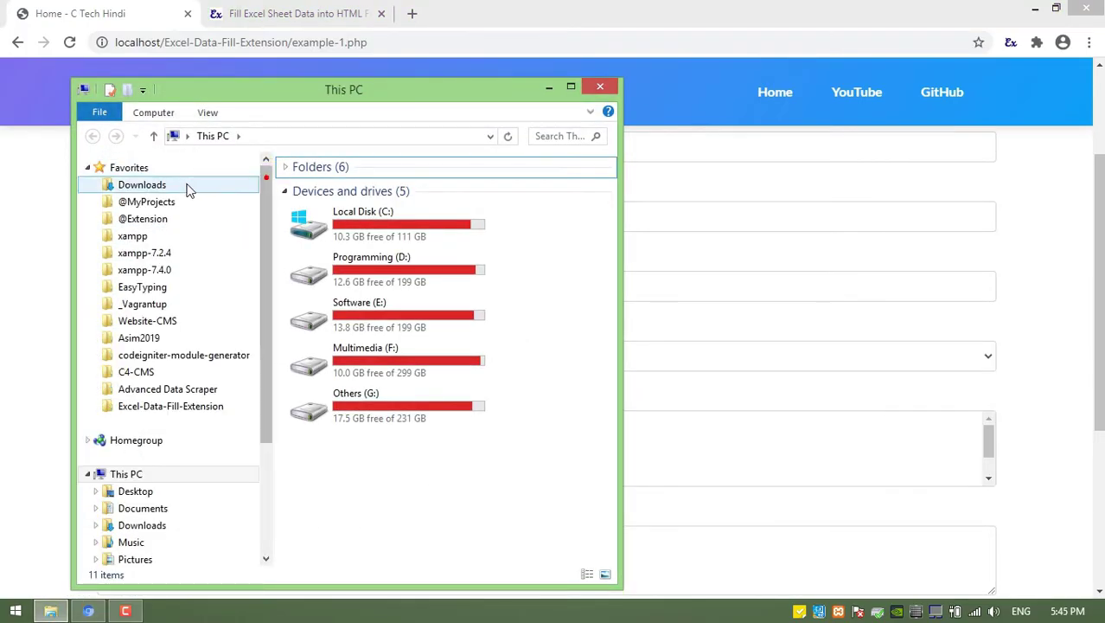
pyautogui.click(188, 186)
pyautogui.rightClick(343, 495)
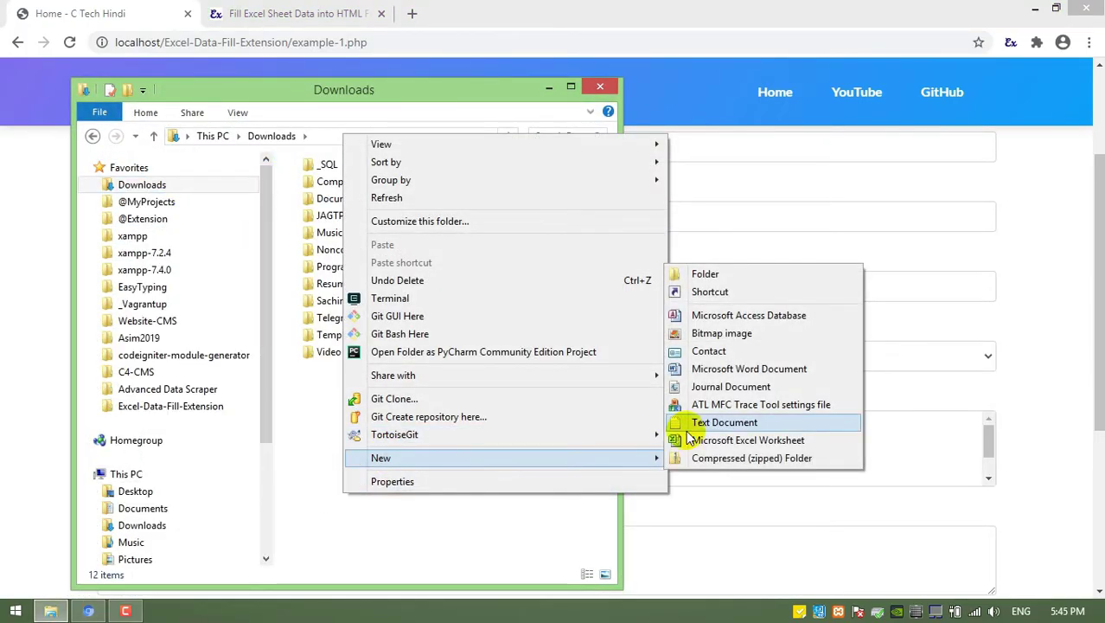
pyautogui.click(697, 439)
pyautogui.write('expa.xlsx')
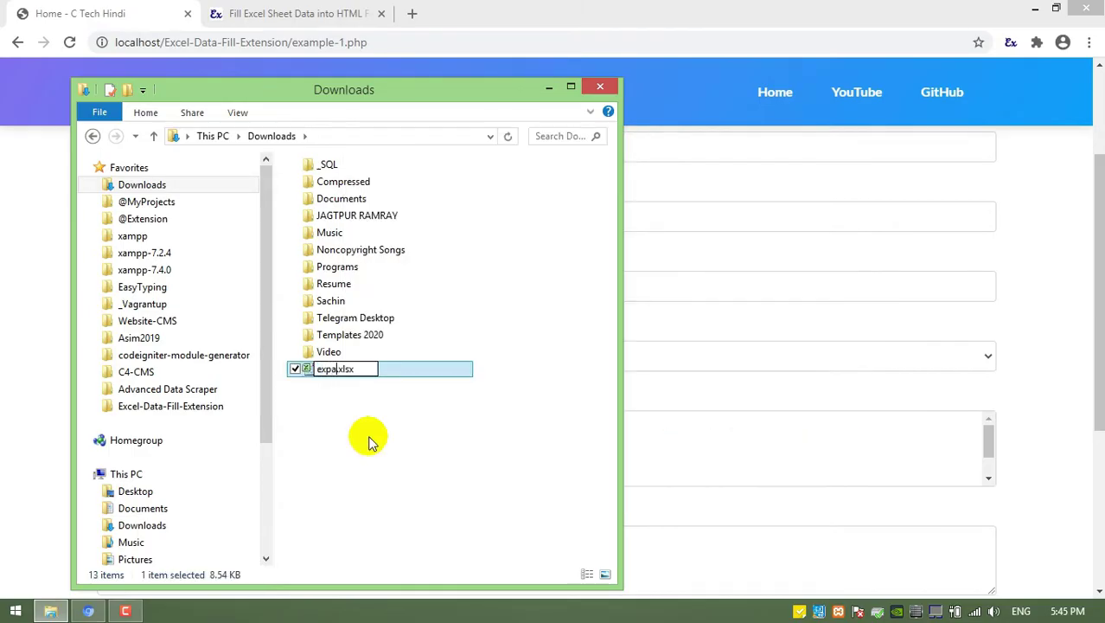
pyautogui.press('BackSpace')
pyautogui.press('BackSpace')
pyautogui.write('amp')
pyautogui.write('le-1')
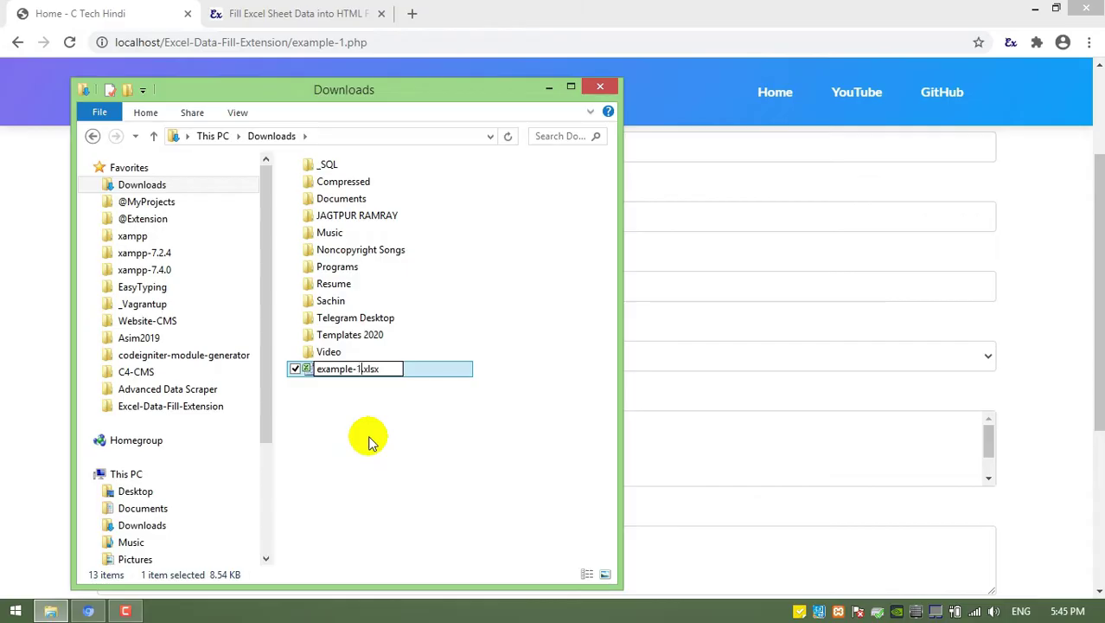
pyautogui.press('Return')
pyautogui.press('Return')
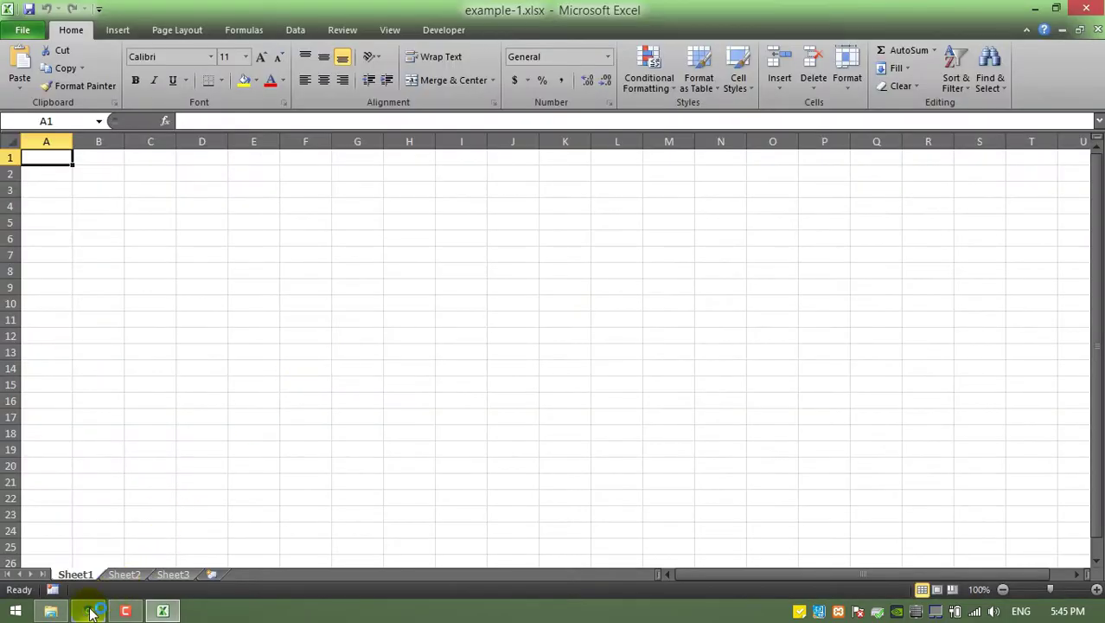
# Step: Enter the form-field headers full_name, email and the rest in row 1, with All Borders on A1:K10
pyautogui.click(89, 610)
pyautogui.click(164, 610)
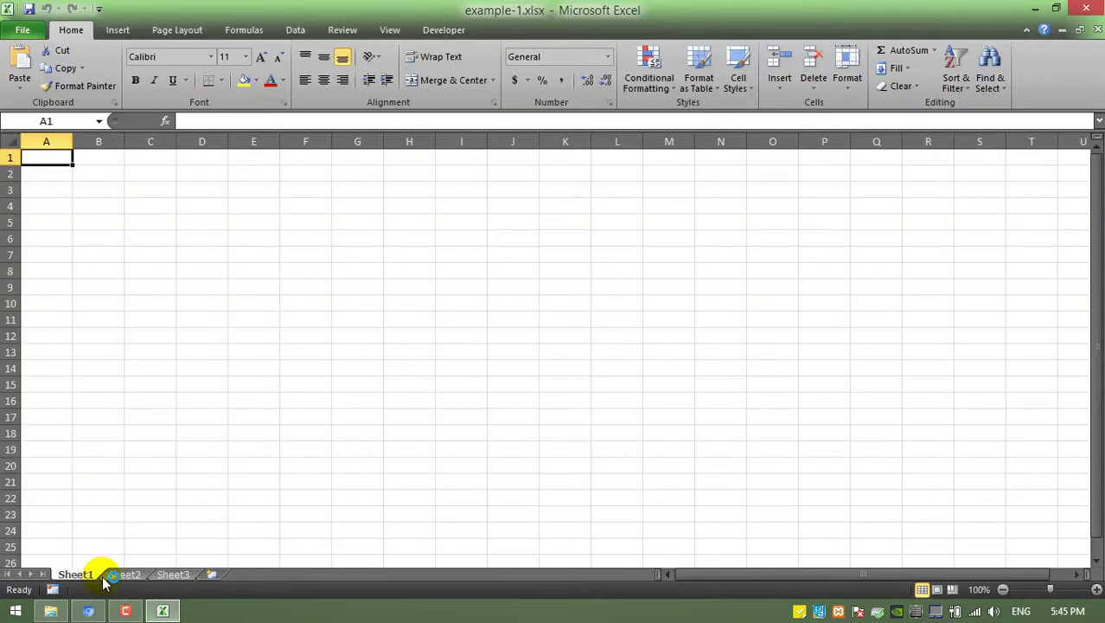
pyautogui.scroll(-1, 834, 289)
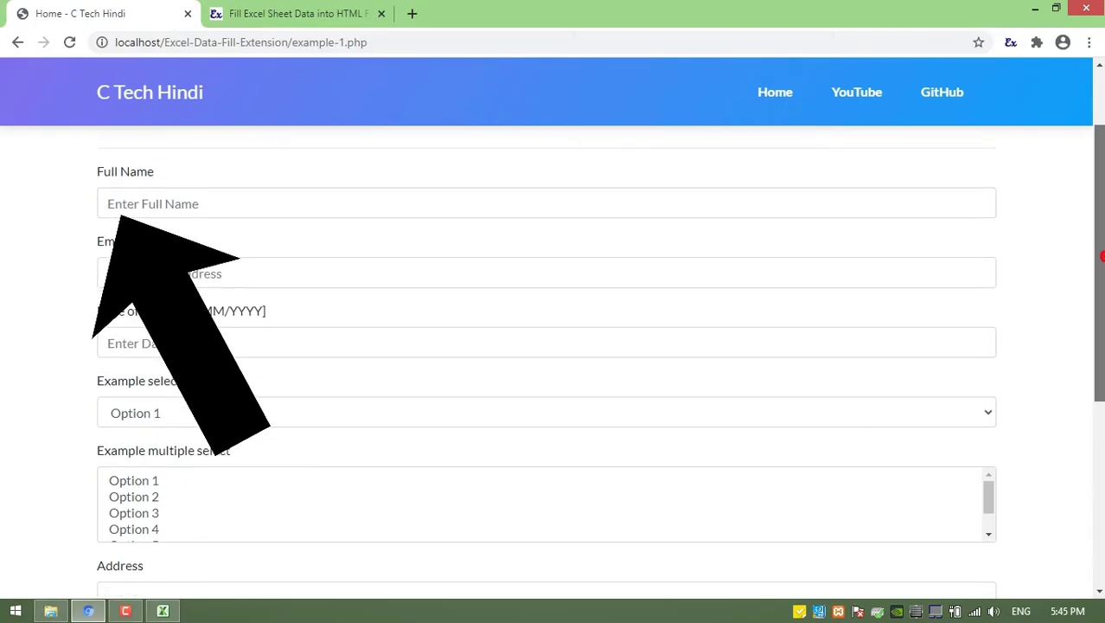
pyautogui.click(163, 610)
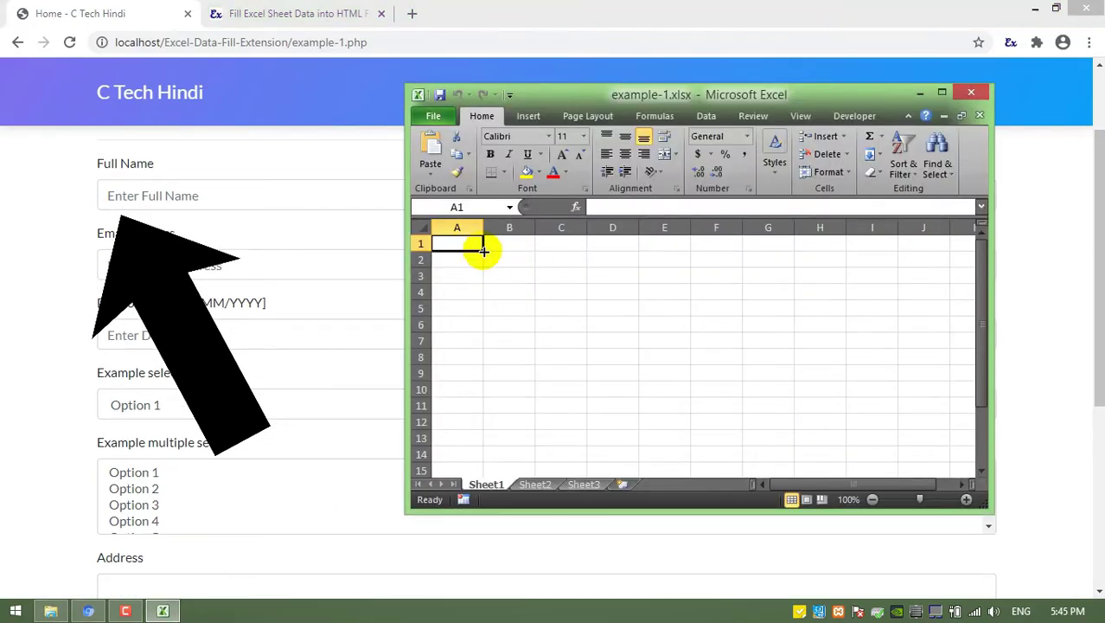
pyautogui.write('f')
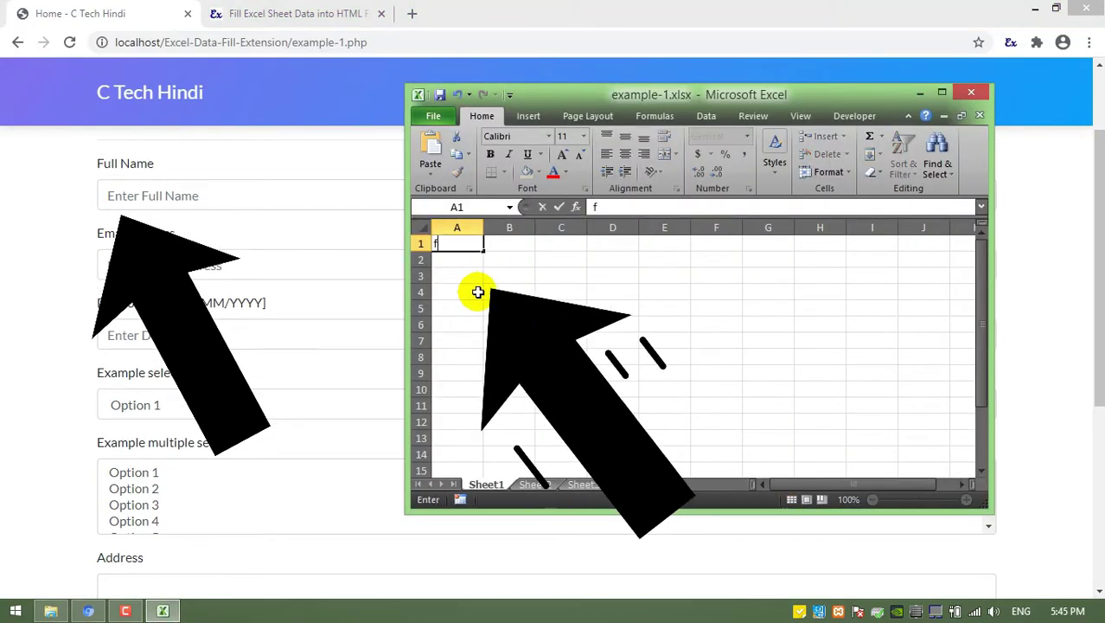
pyautogui.write('ull_')
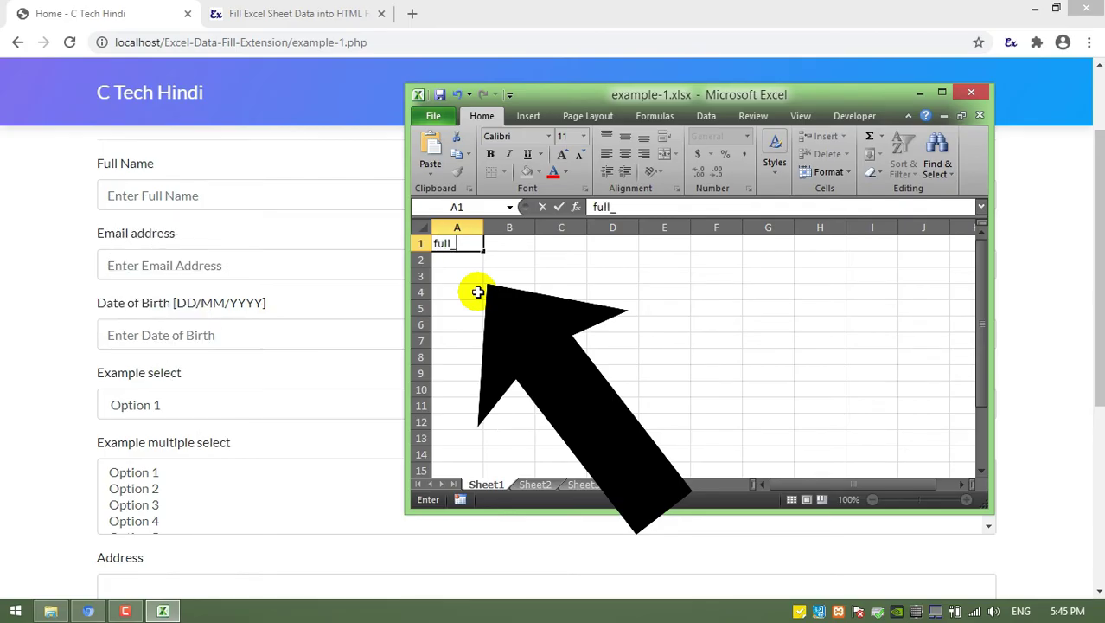
pyautogui.write('a')
pyautogui.write('name')
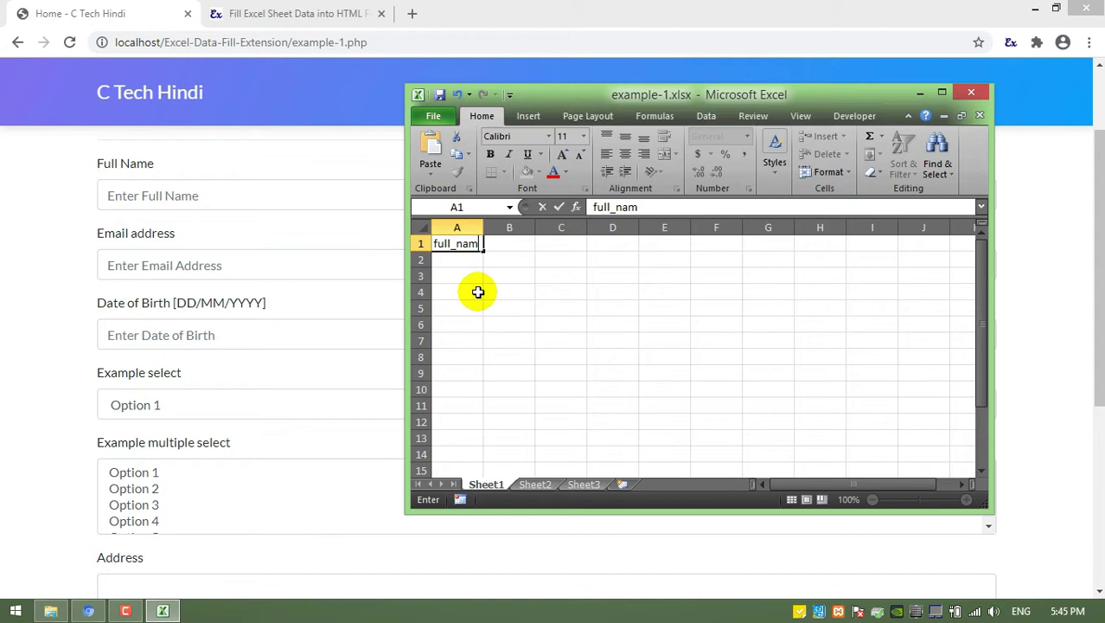
pyautogui.press('Tab')
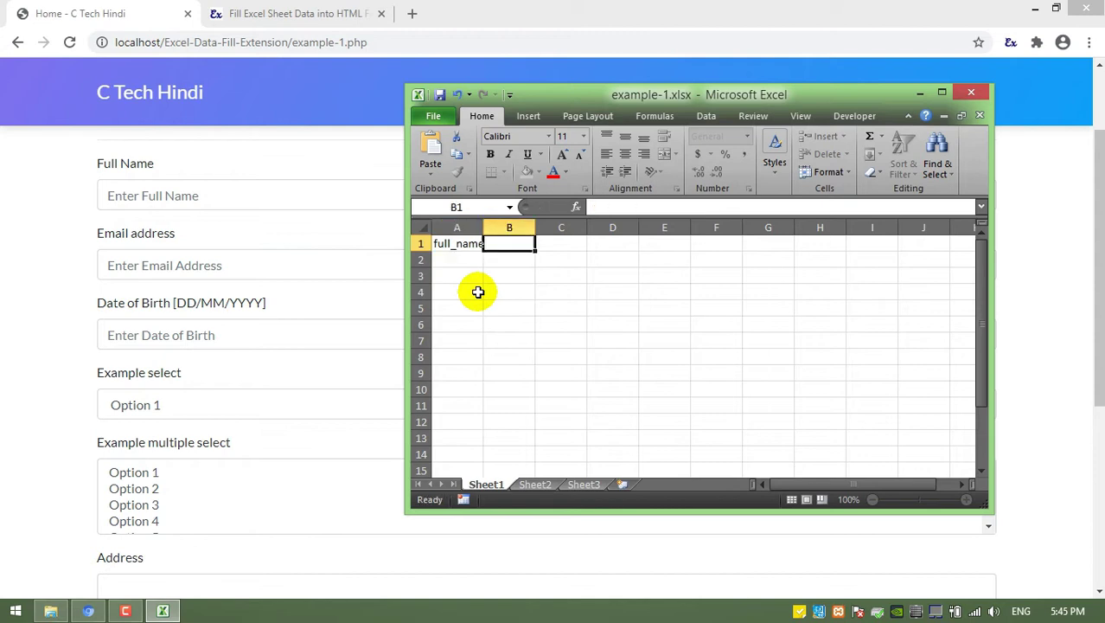
pyautogui.write('email')
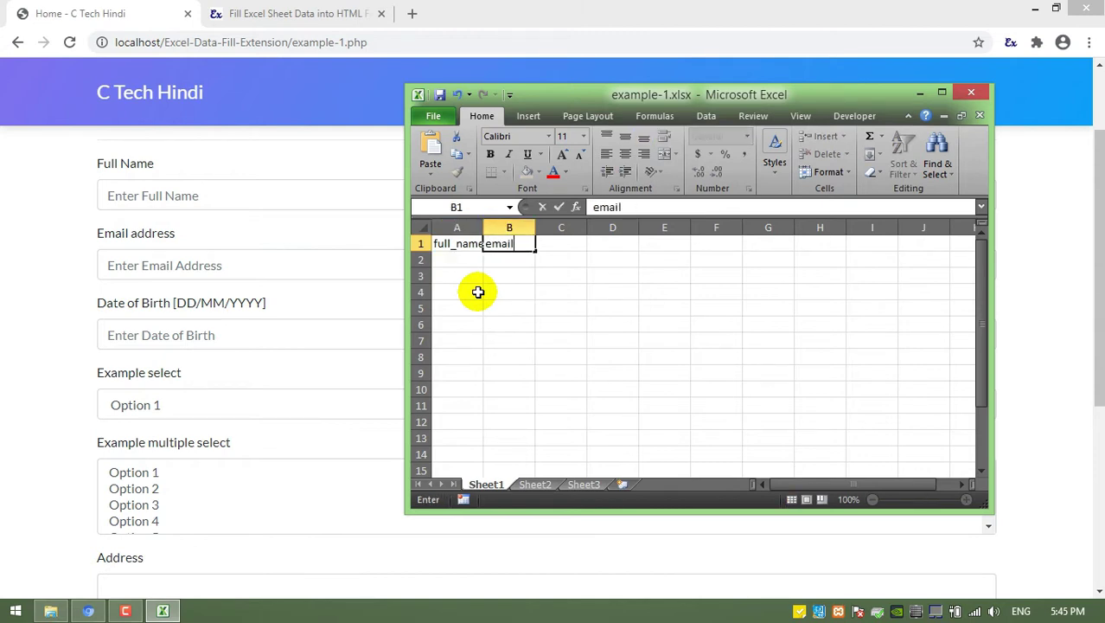
pyautogui.press('Tab')
pyautogui.write('d')
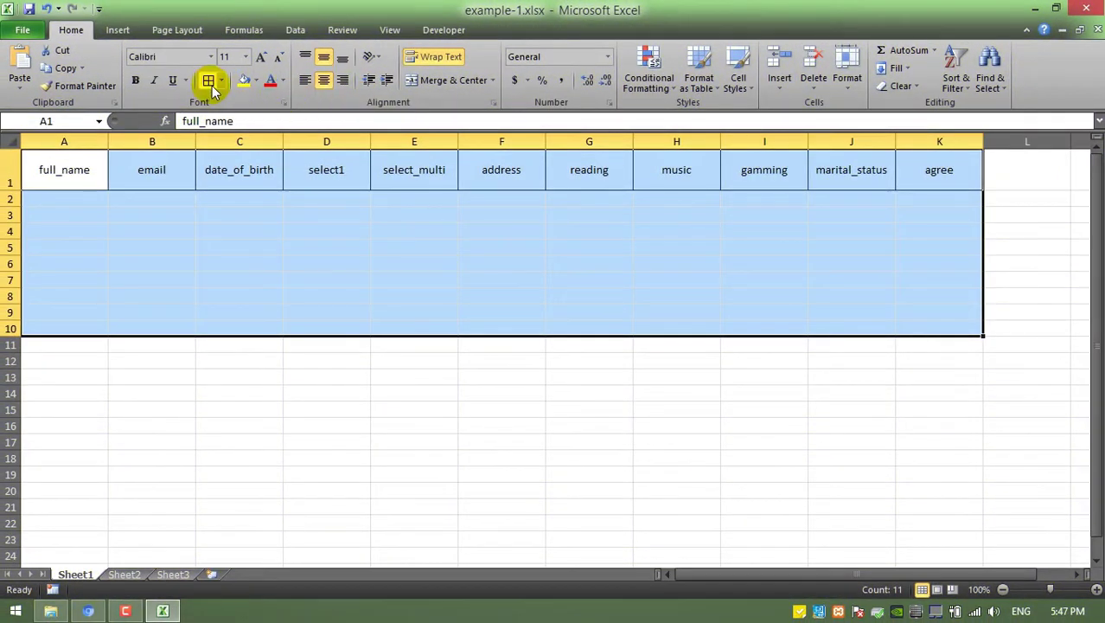
pyautogui.click(208, 79)
pyautogui.click(189, 198)
# Step: Start the sample record with Name1, a sample e-mail and 12/06/2020, widening column B
pyautogui.click(87, 197)
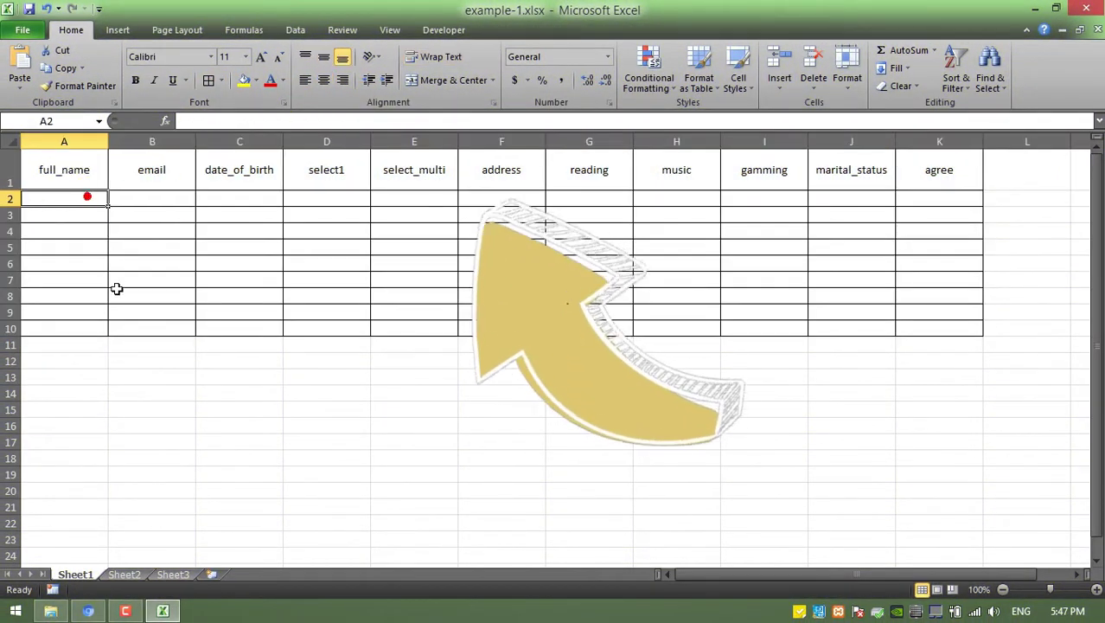
pyautogui.write('Name')
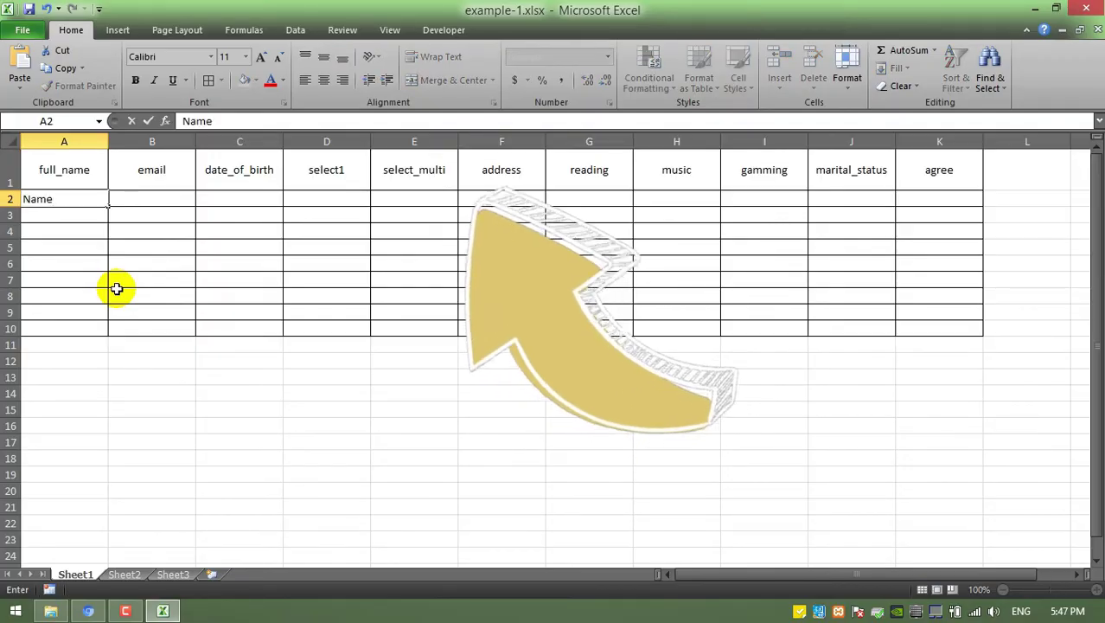
pyautogui.write('1')
pyautogui.press('Tab')
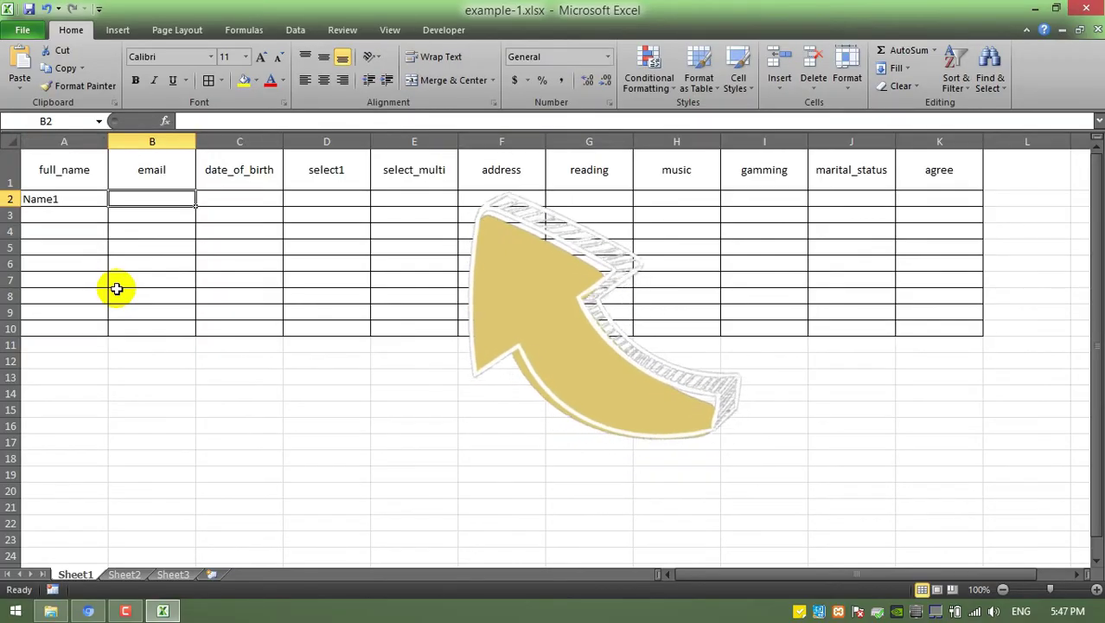
pyautogui.write('Ema')
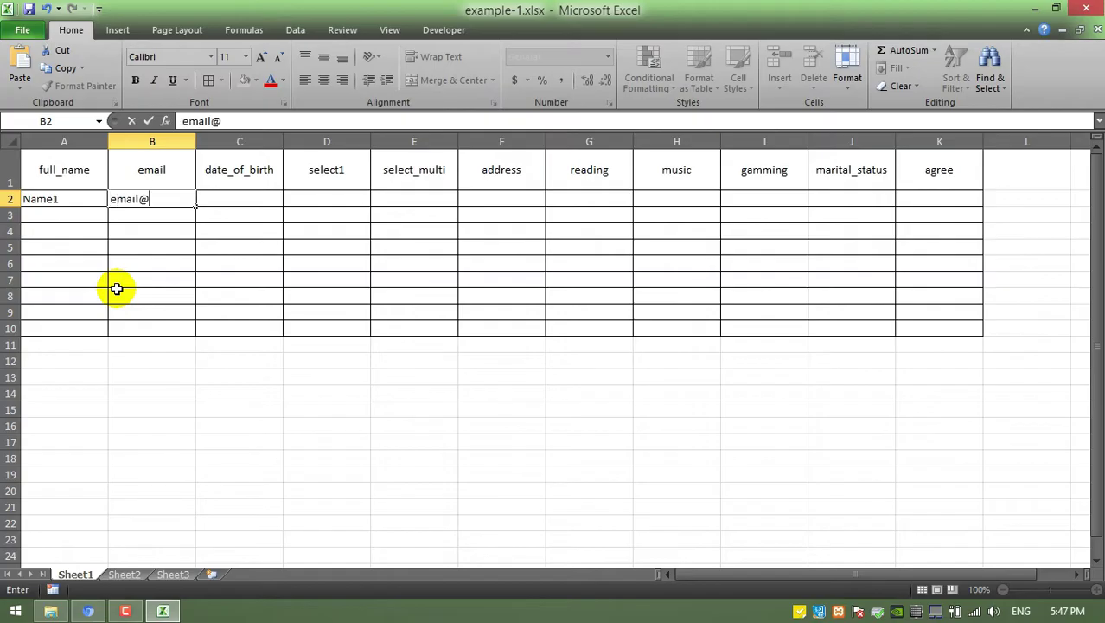
pyautogui.write('.com')
pyautogui.press('Tab')
pyautogui.write('12/')
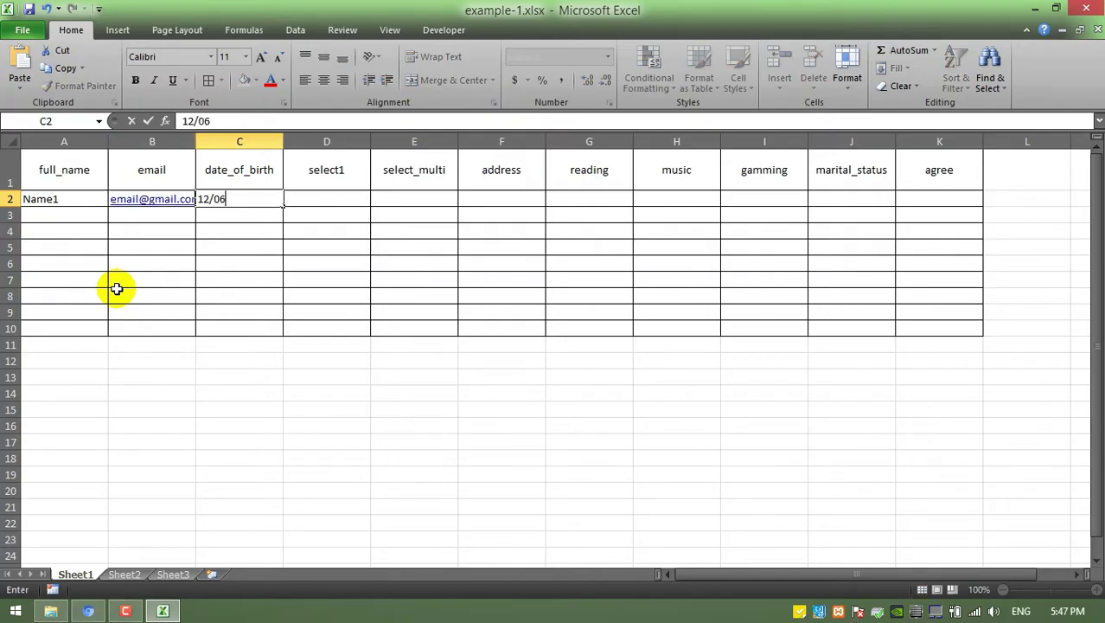
pyautogui.press('Tab')
pyautogui.doubleClick(197, 141)
# Step: Finish row 2 with India, y and yes, then shrink the Excel window
pyautogui.press('Tab')
pyautogui.press('Tab')
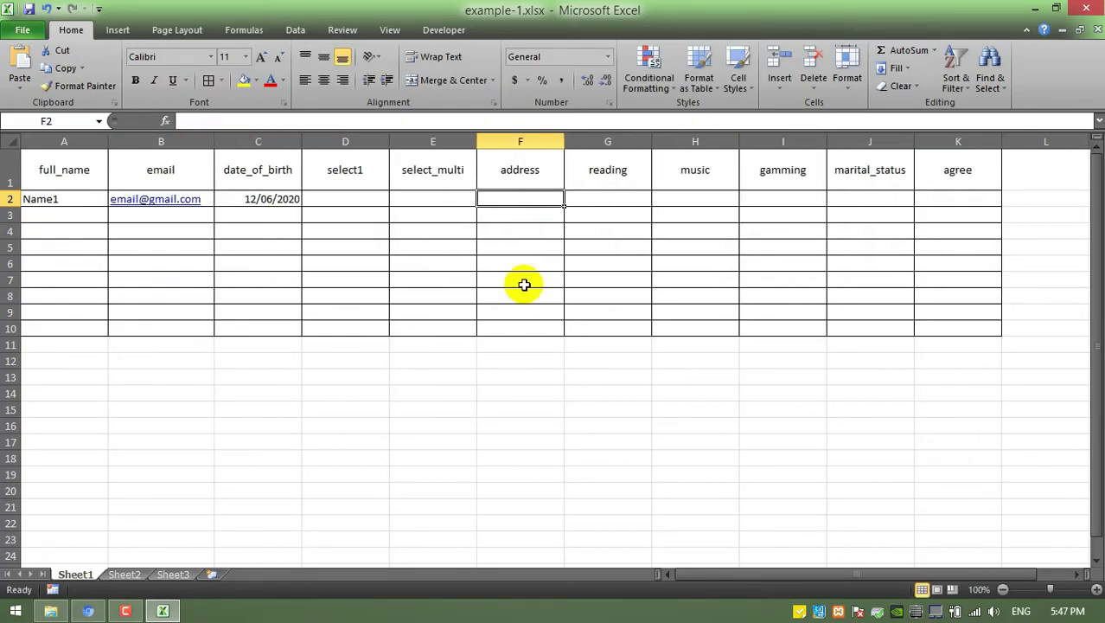
pyautogui.write('India')
pyautogui.press('Tab')
pyautogui.write('y')
pyautogui.press('Tab')
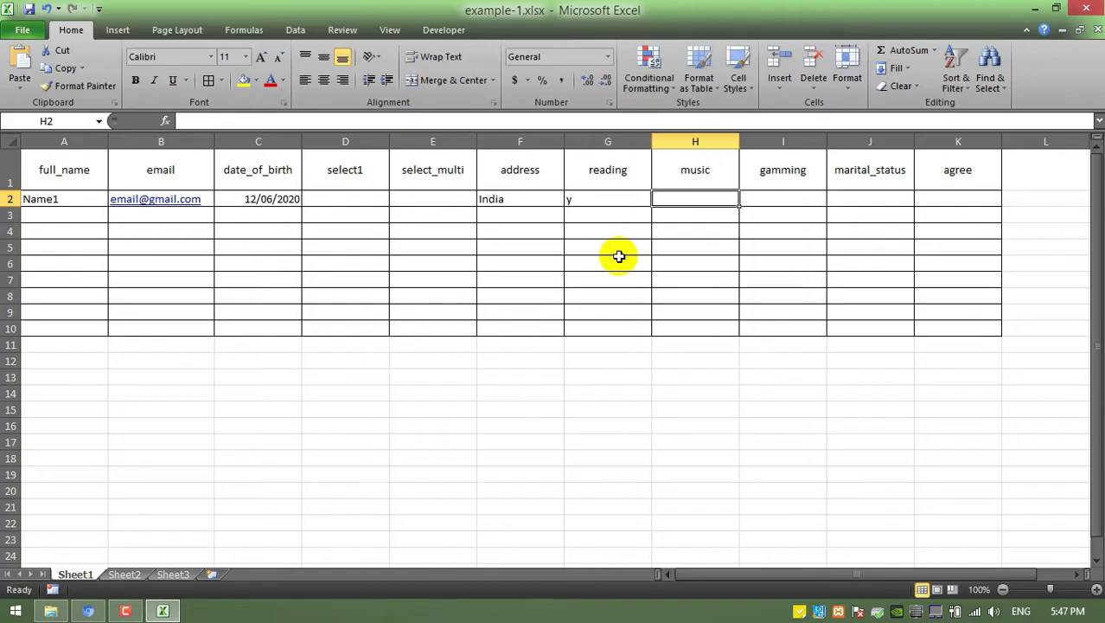
pyautogui.press('Tab')
pyautogui.press('Tab')
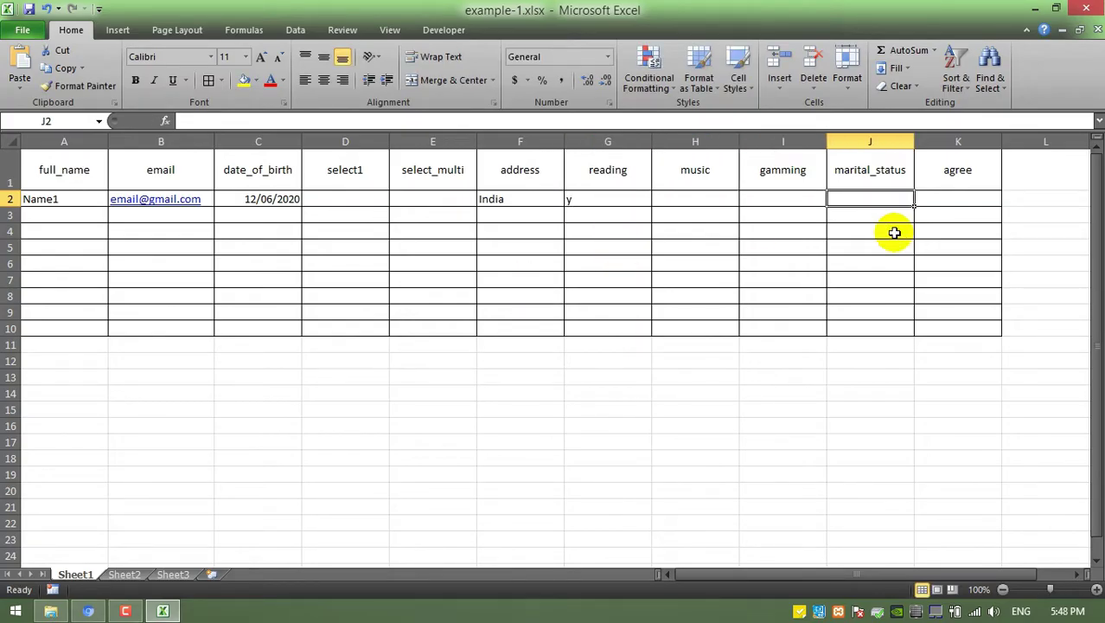
pyautogui.press('Tab')
pyautogui.write('yes')
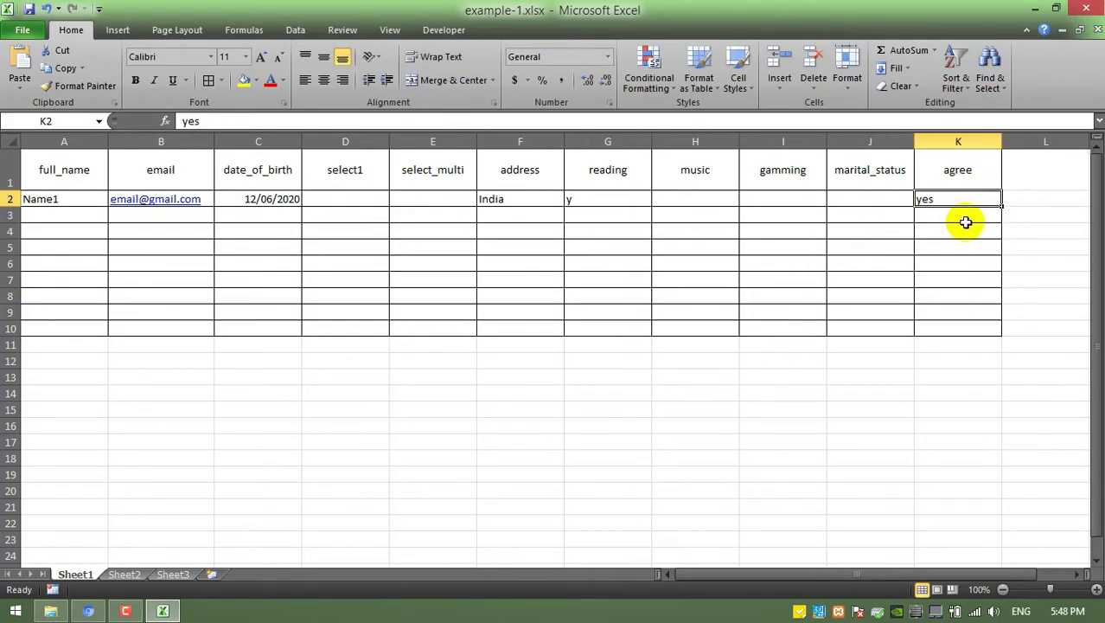
pyautogui.moveTo(781, 9); pyautogui.dragTo(757, 64)
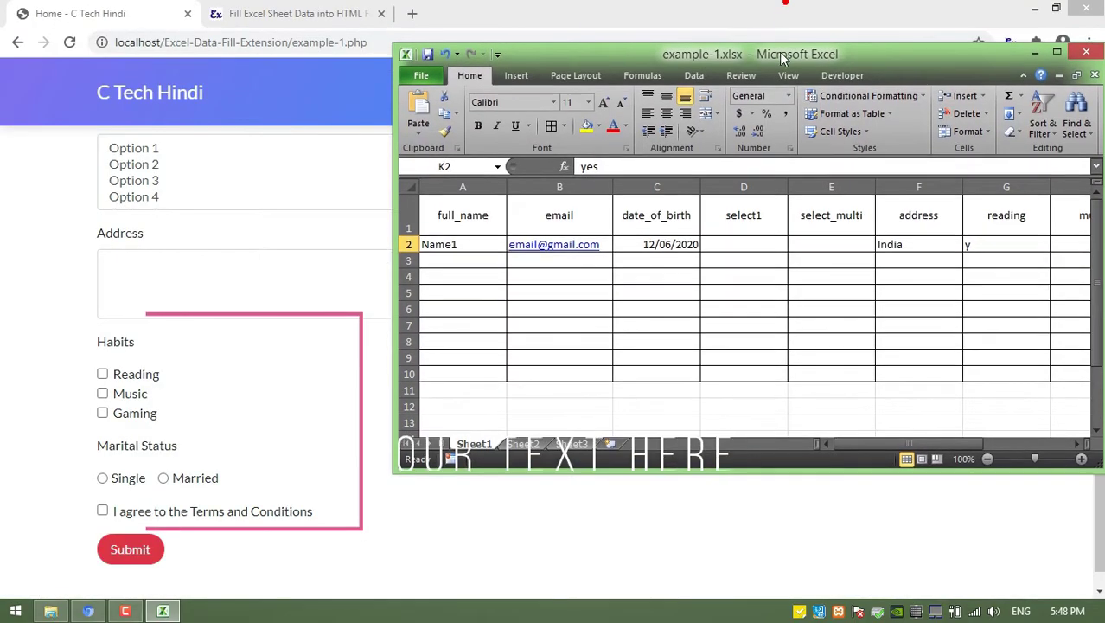
# Step: Use the Fill Excel Data popup to show values reading, music, gaming, single, married and 1 beside the options
pyautogui.click(205, 271)
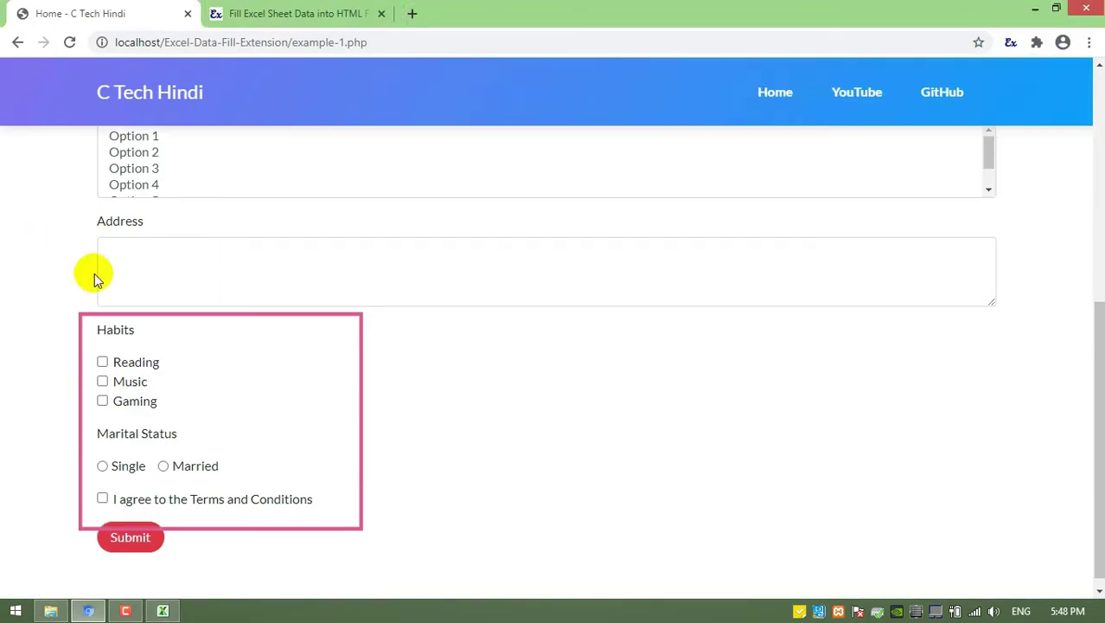
pyautogui.scroll(4, 237, 272)
pyautogui.scroll(2, 237, 271)
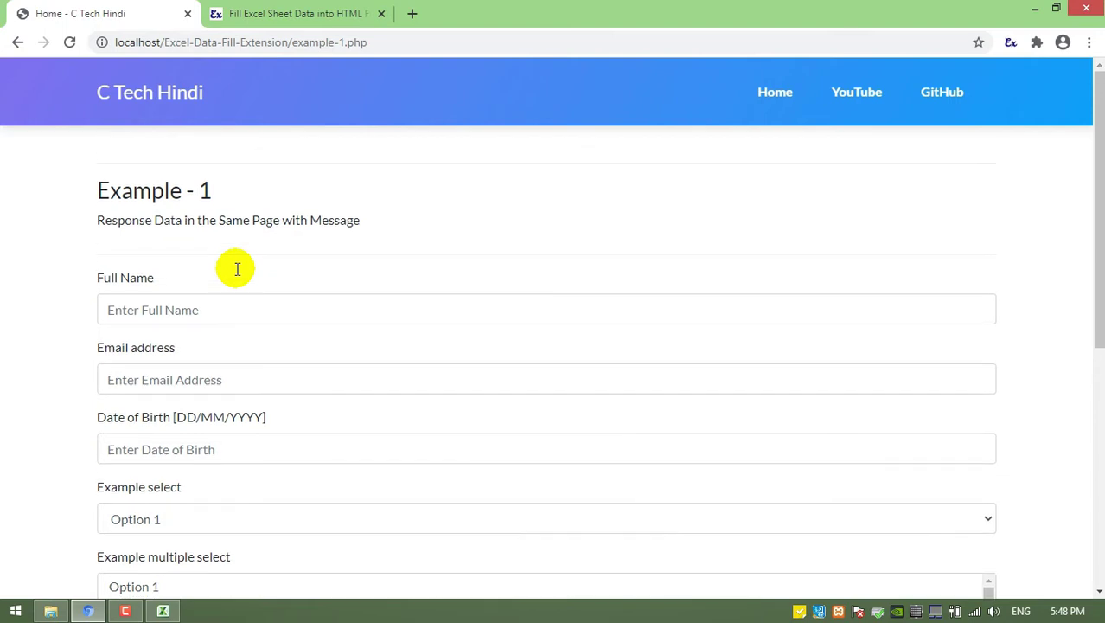
pyautogui.scroll(-3, 237, 271)
pyautogui.scroll(1, 237, 273)
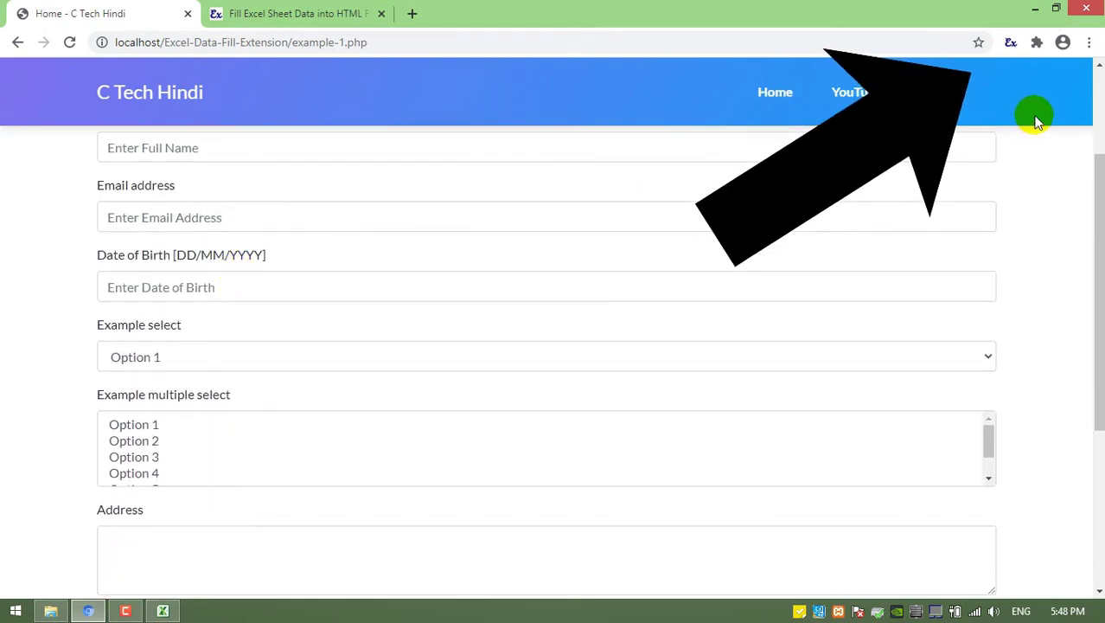
pyautogui.click(1010, 43)
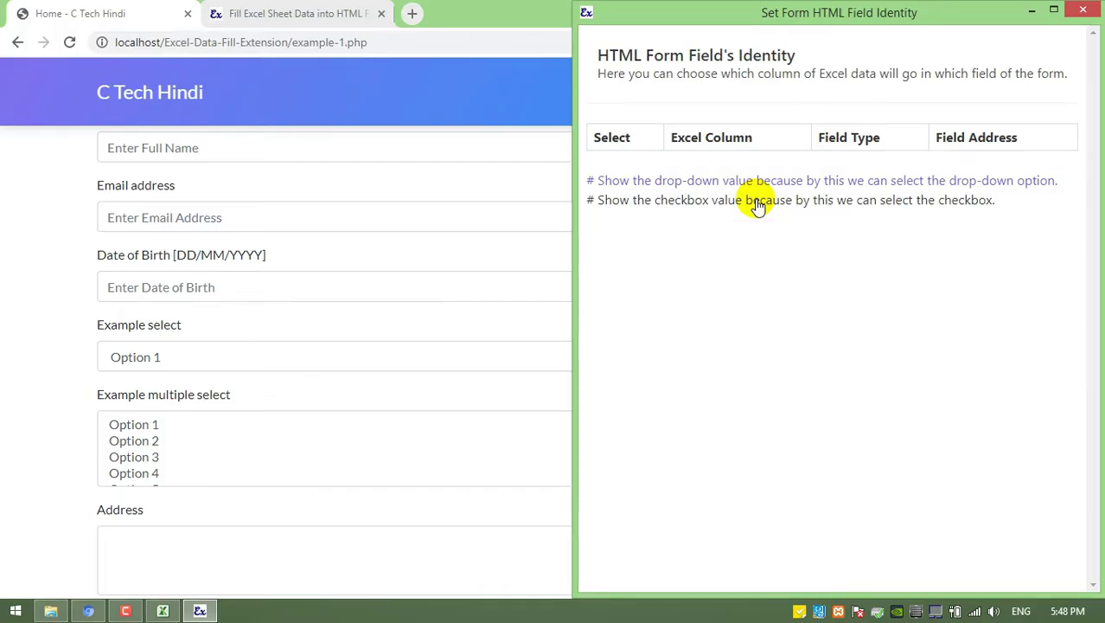
pyautogui.click(32, 352)
pyautogui.scroll(-3, 34, 353)
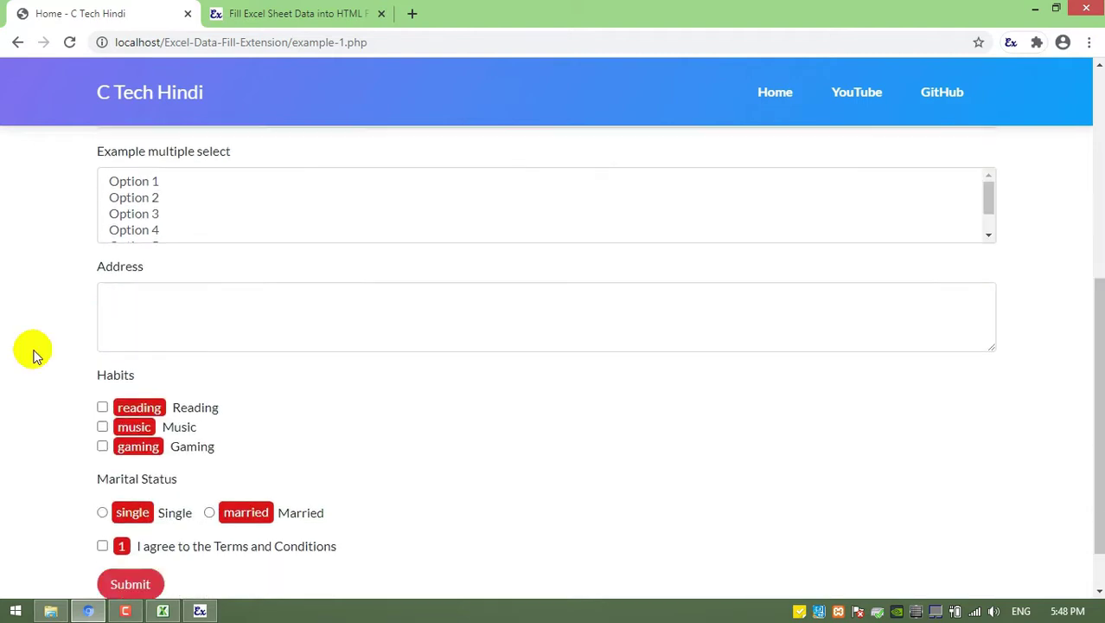
pyautogui.scroll(-1, 36, 354)
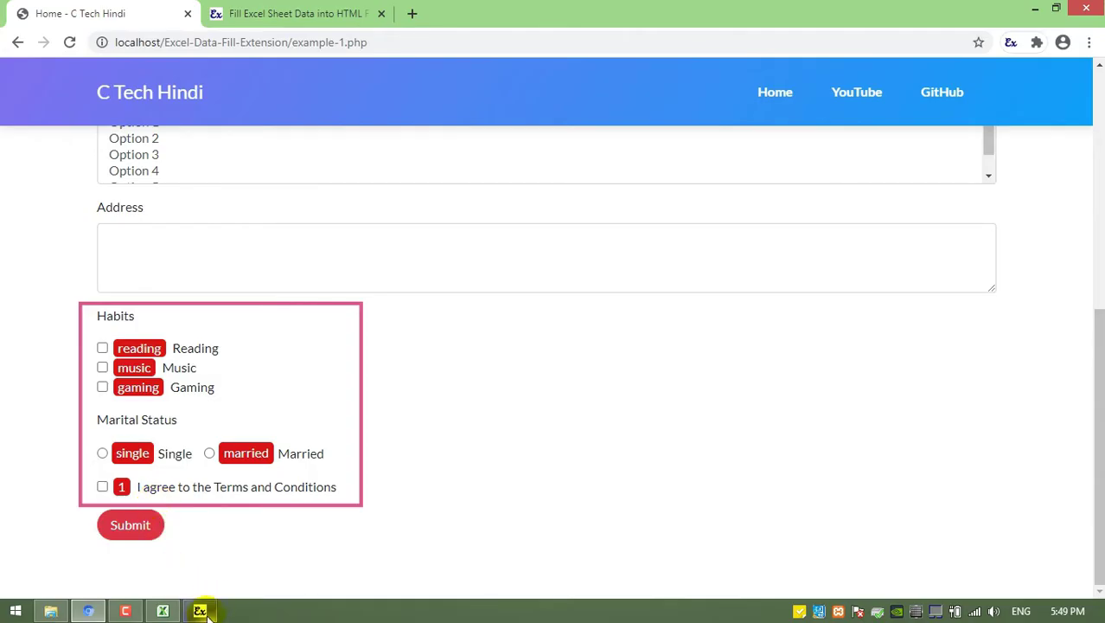
# Step: Shade the habit headers yellow and enter reading, music and y in rows 3–4
pyautogui.click(164, 611)
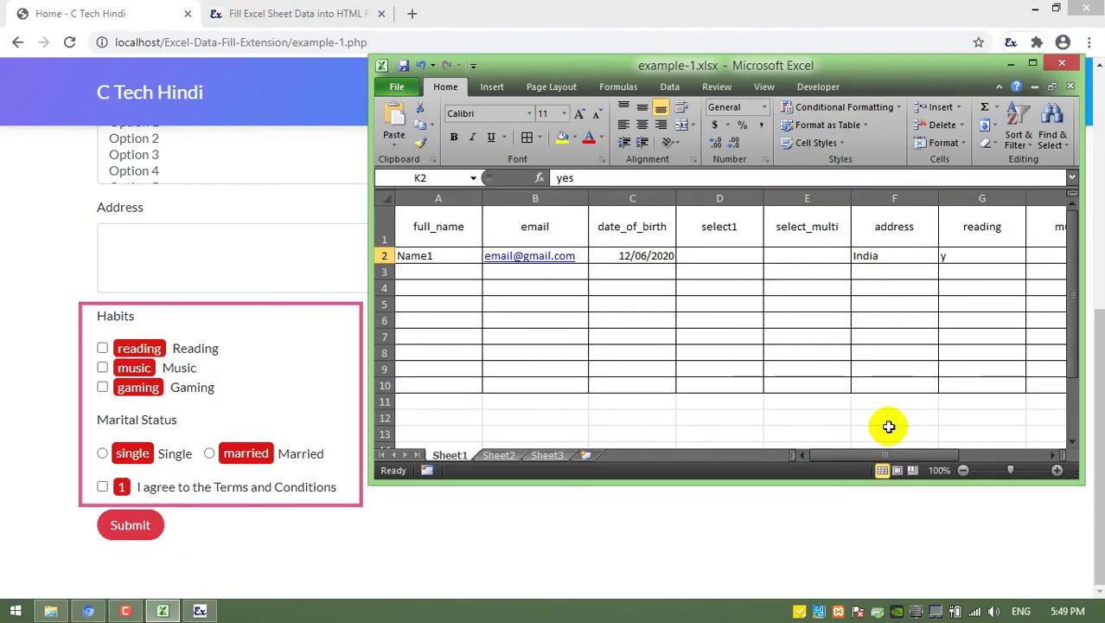
pyautogui.moveTo(867, 458); pyautogui.dragTo(945, 456)
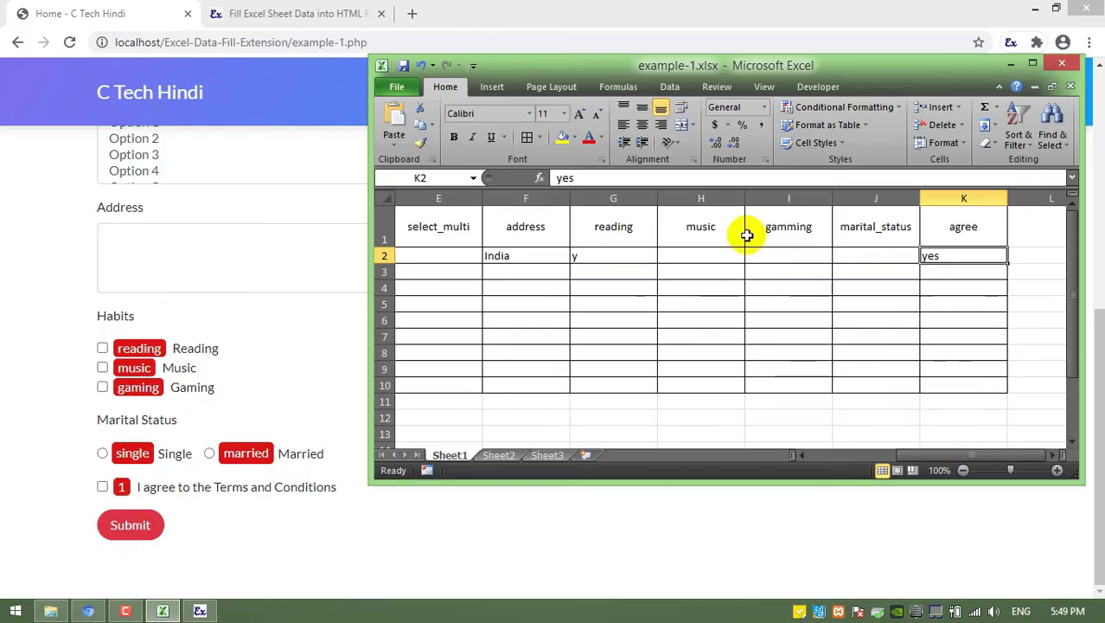
pyautogui.moveTo(605, 226); pyautogui.dragTo(788, 226)
pyautogui.click(562, 136)
pyautogui.click(622, 272)
pyautogui.click(617, 256)
pyautogui.click(616, 271)
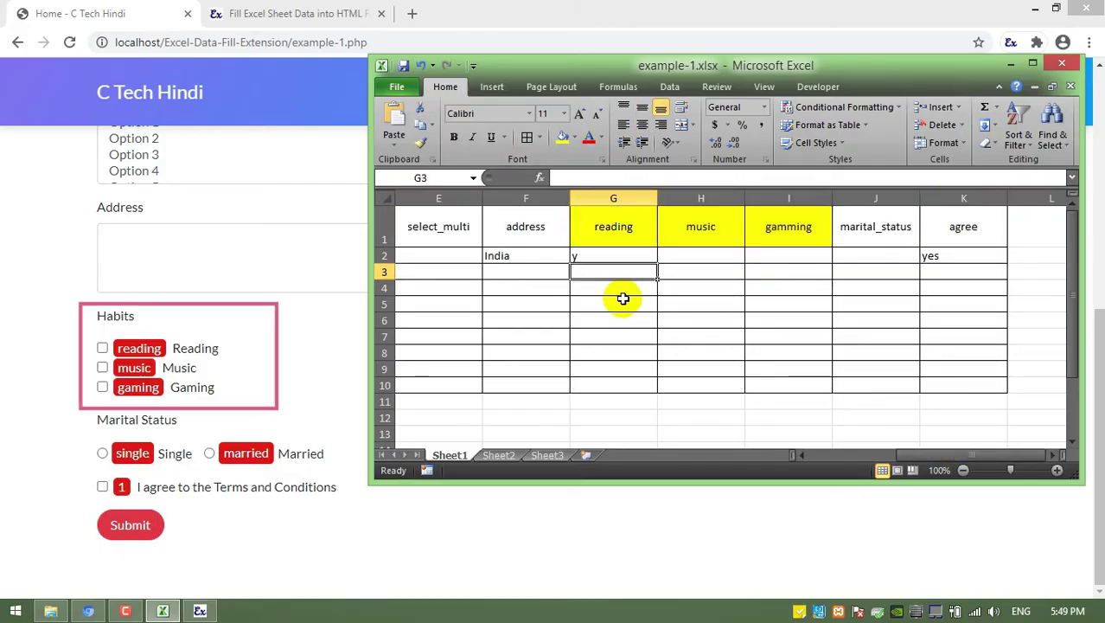
pyautogui.write('reading')
pyautogui.press('Tab')
pyautogui.write('music')
pyautogui.press('Return')
pyautogui.write('y')
# Step: Fill G2:G3 and H3:H4 yellow and add a y gamming value
pyautogui.moveTo(665, 272); pyautogui.dragTo(666, 288)
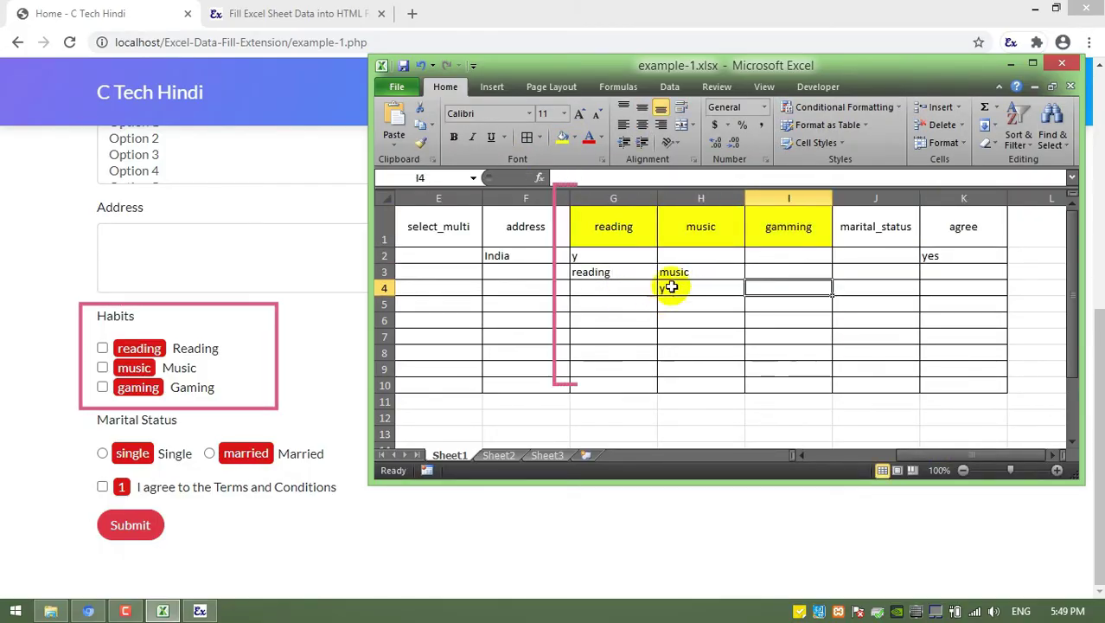
pyautogui.click(562, 136)
pyautogui.moveTo(612, 256); pyautogui.dragTo(611, 272)
pyautogui.click(562, 136)
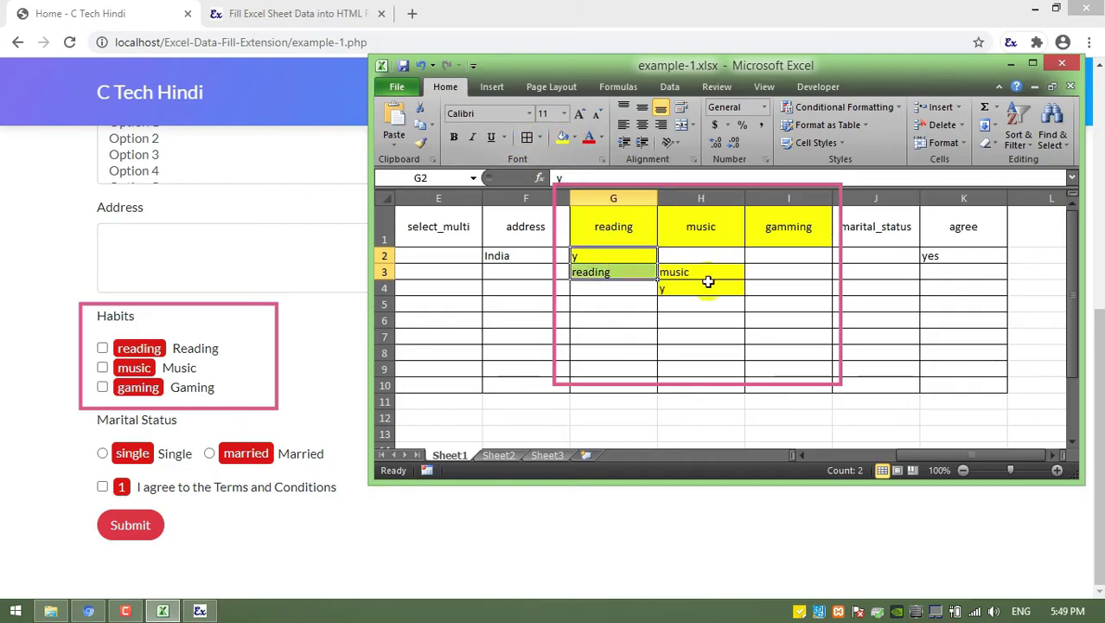
pyautogui.click(705, 288)
pyautogui.click(790, 271)
pyautogui.write('y')
pyautogui.click(789, 302)
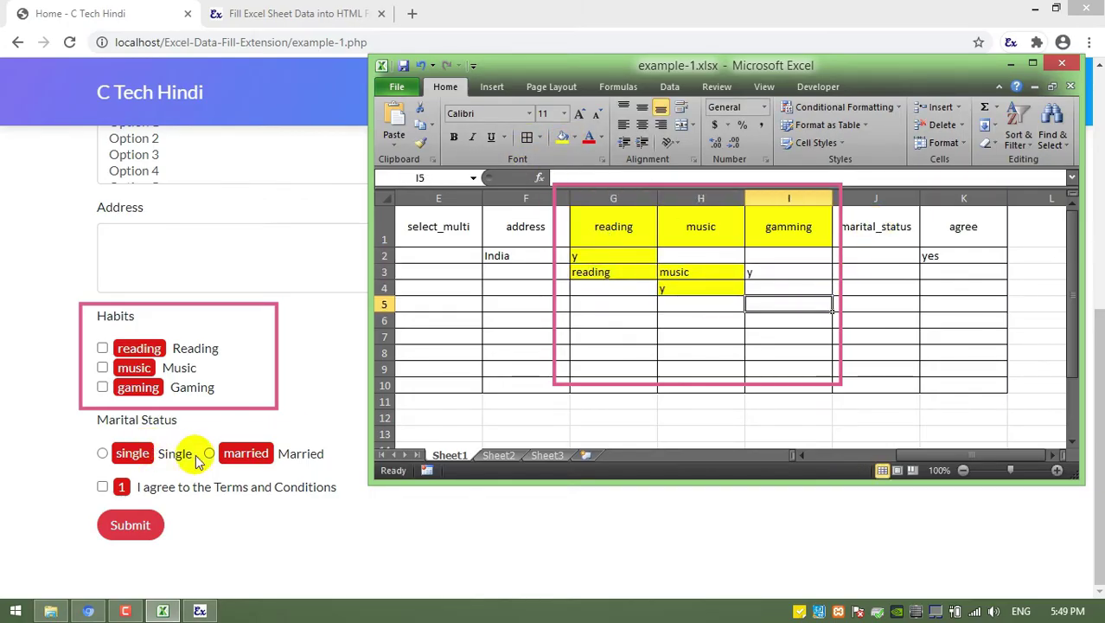
# Step: Enter single in J2 and married in J3 for marital_status
pyautogui.click(864, 256)
pyautogui.write('single')
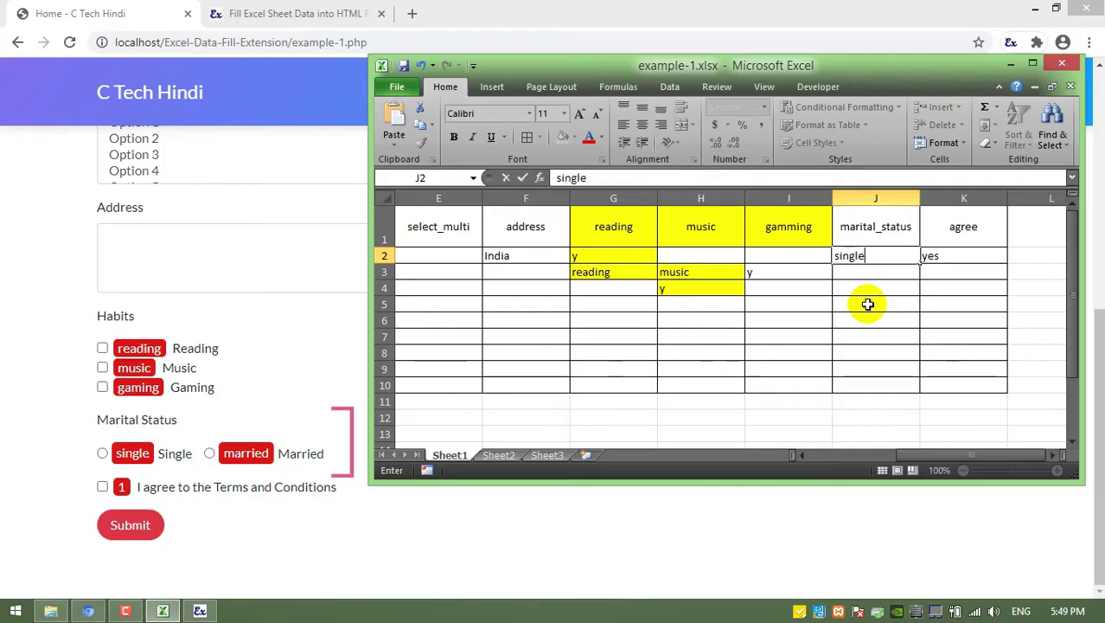
pyautogui.press('Return')
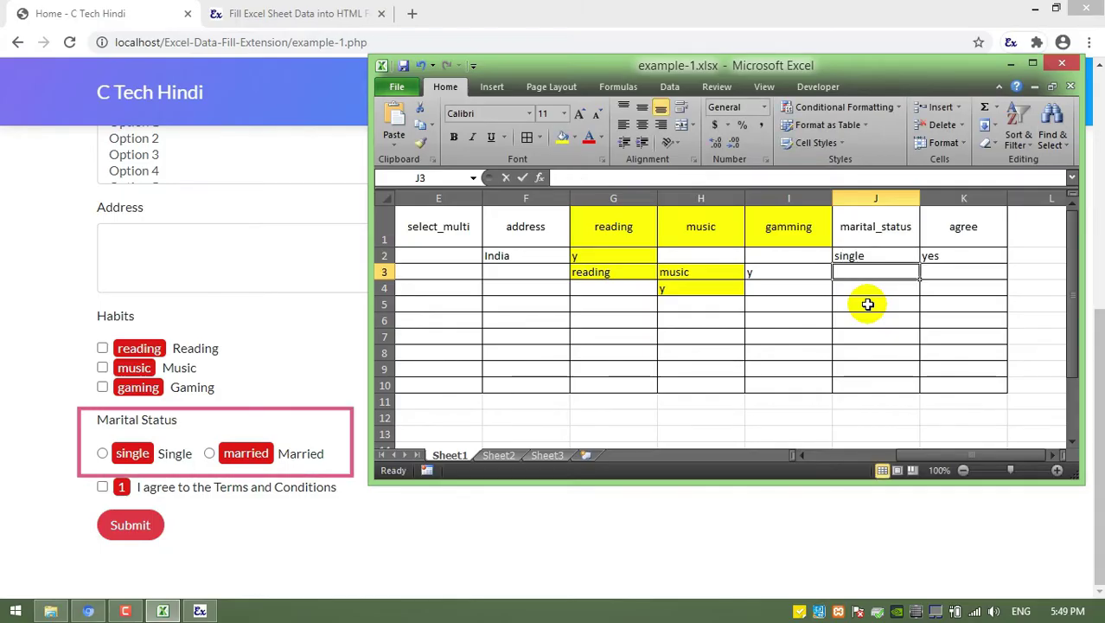
pyautogui.write('marri')
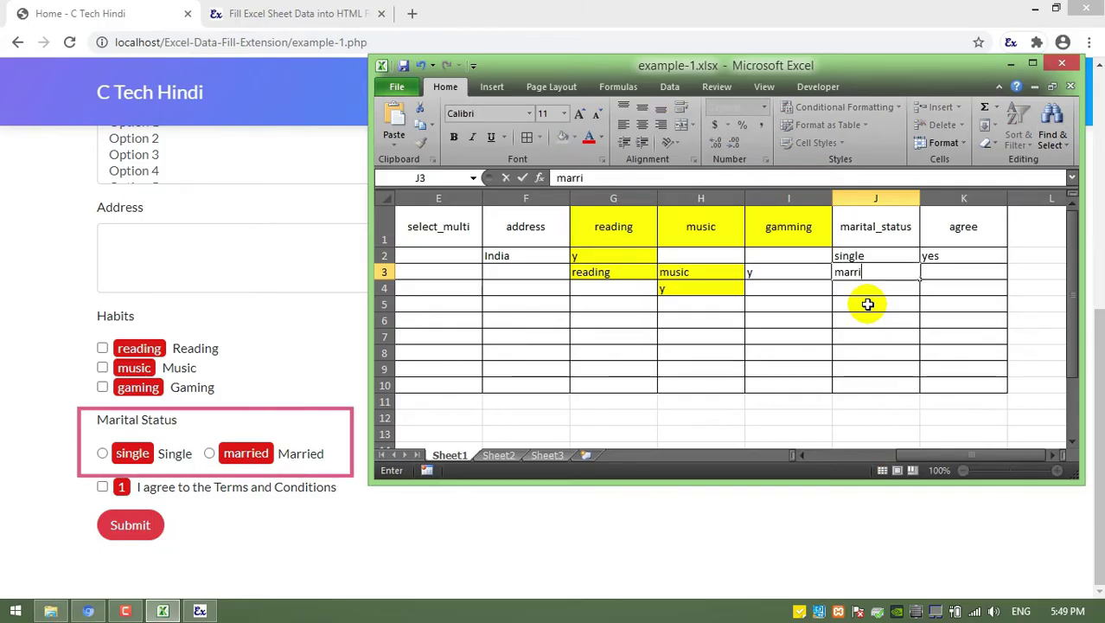
pyautogui.write('ed')
pyautogui.press('Return')
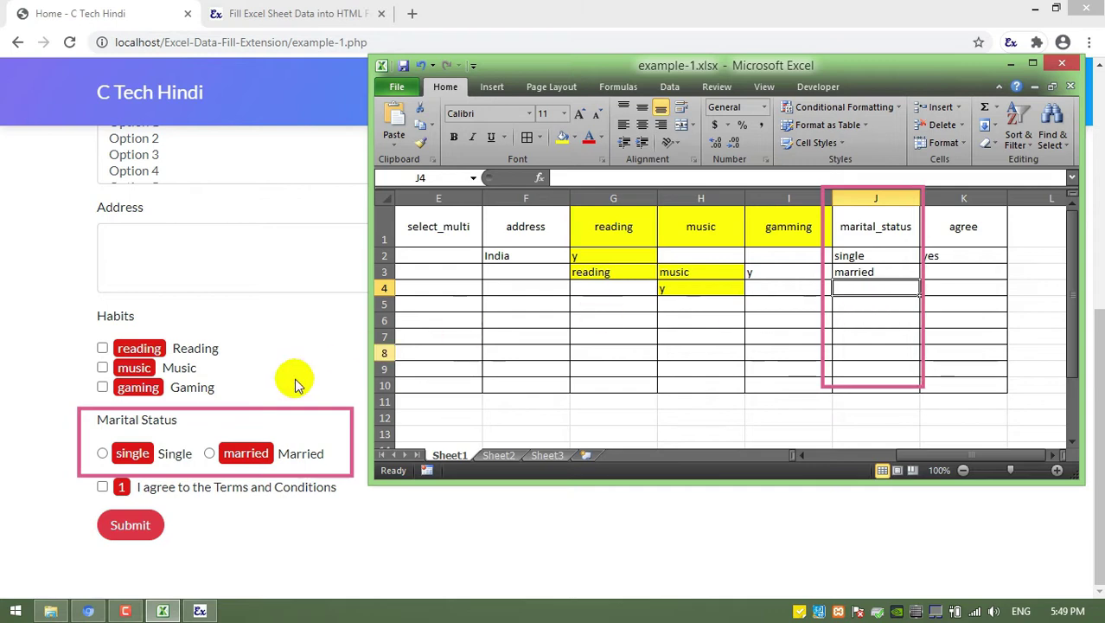
pyautogui.click(260, 450)
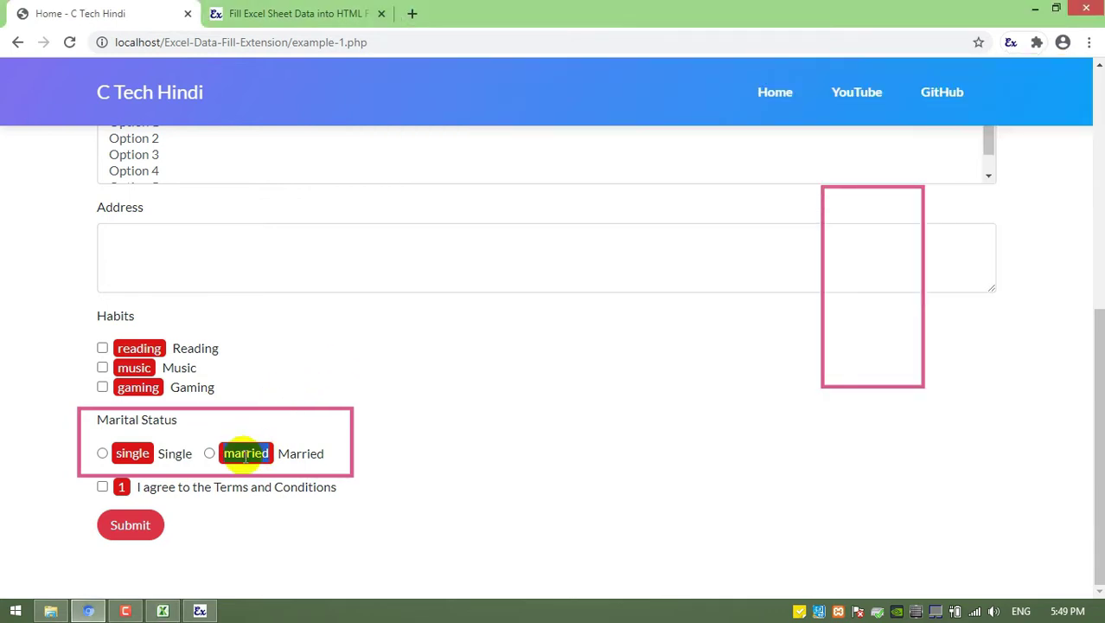
pyautogui.hotkey('alt', 'Tab')
# Step: Copy the single/married pair down to fill J4:J10 alternately
pyautogui.click(873, 272)
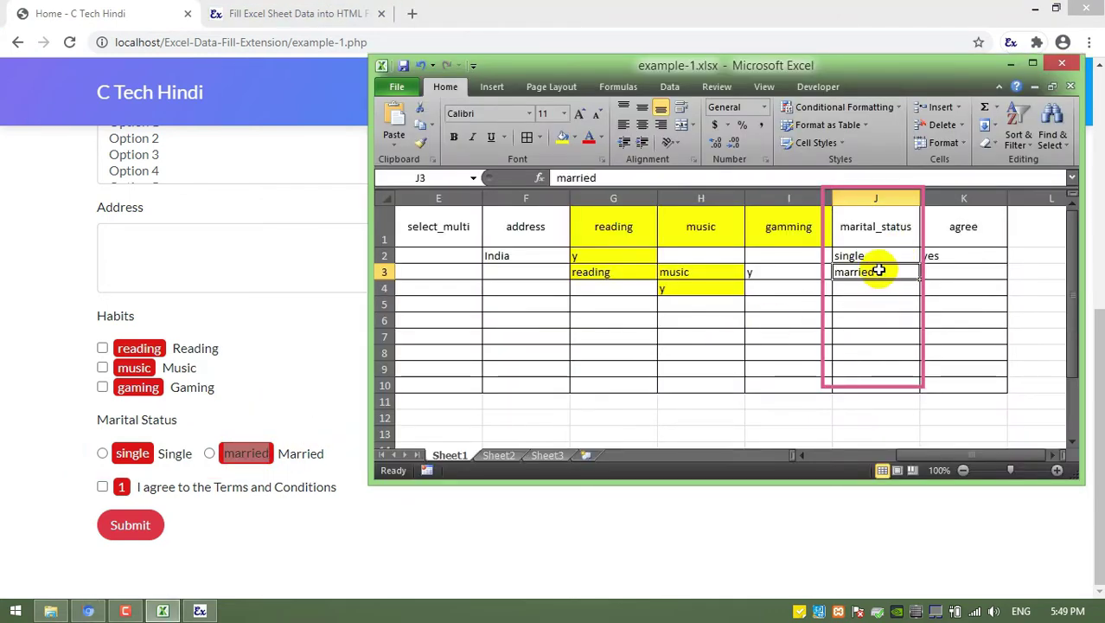
pyautogui.click(876, 287)
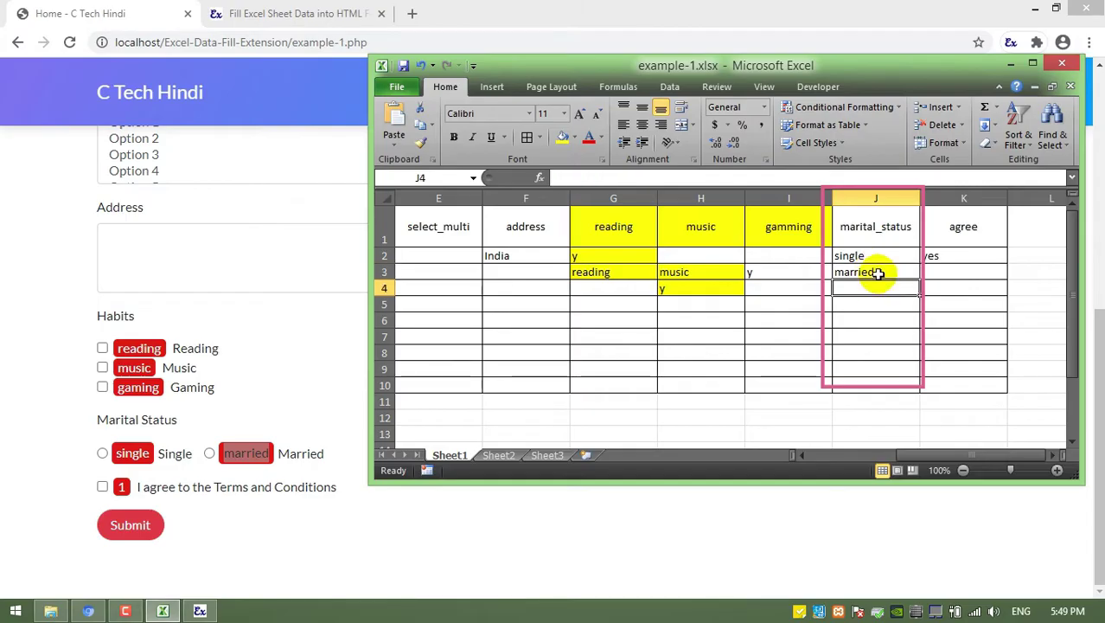
pyautogui.moveTo(870, 255); pyautogui.dragTo(874, 373)
pyautogui.hotkey('ctrl', 'c')
pyautogui.hotkey('ctrl', 'v')
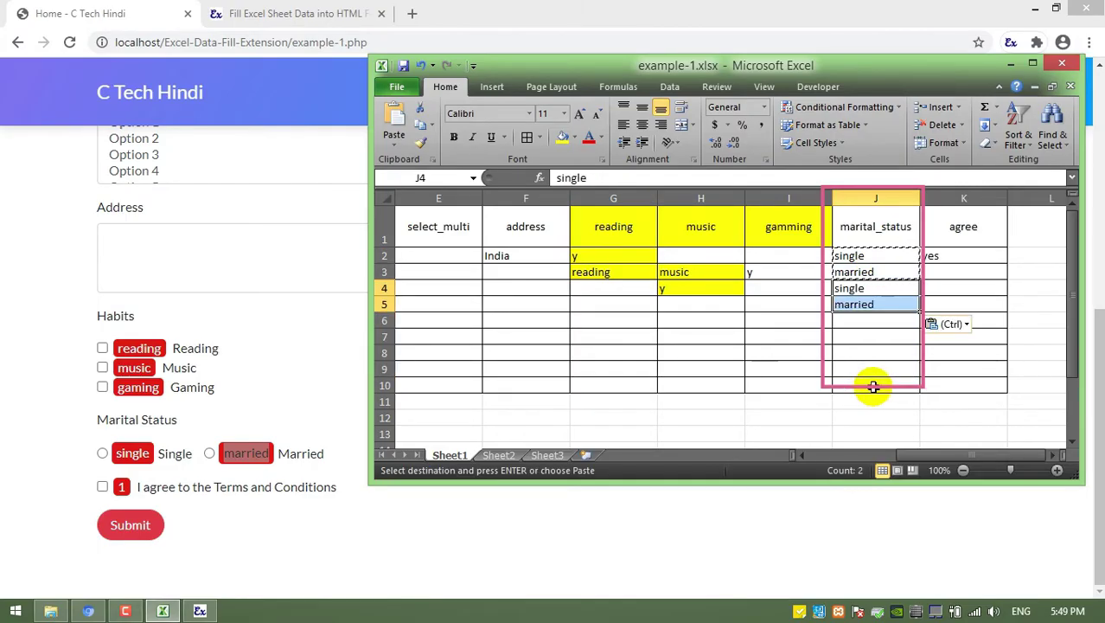
pyautogui.click(879, 322)
pyautogui.hotkey('ctrl', 'v')
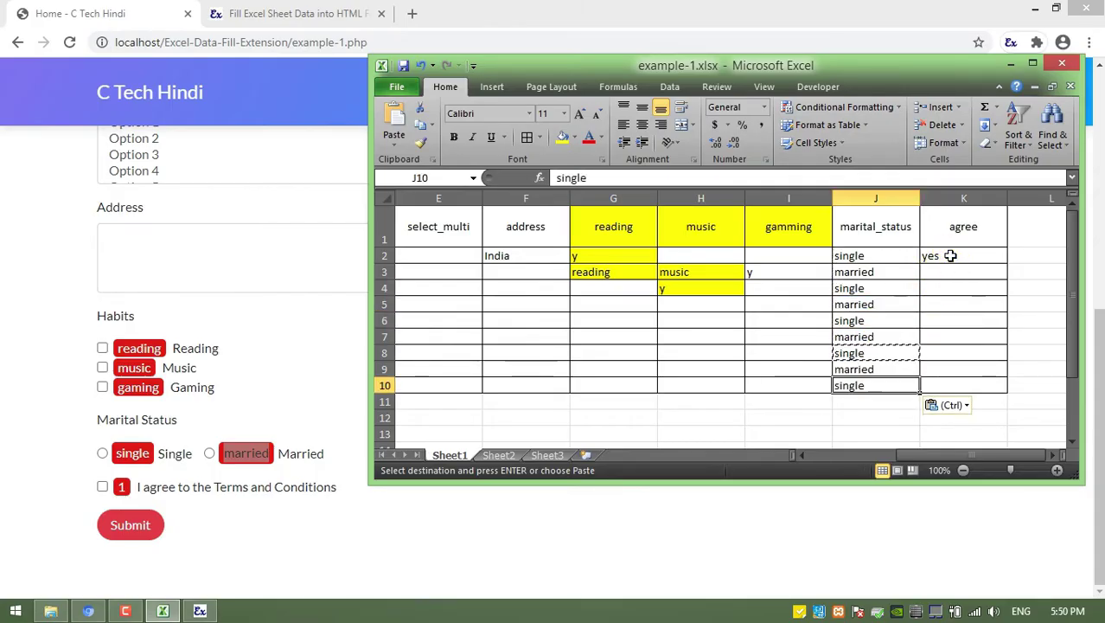
# Step: Put agree value 1 in K2 and copy it into K3:K10
pyautogui.click(950, 255)
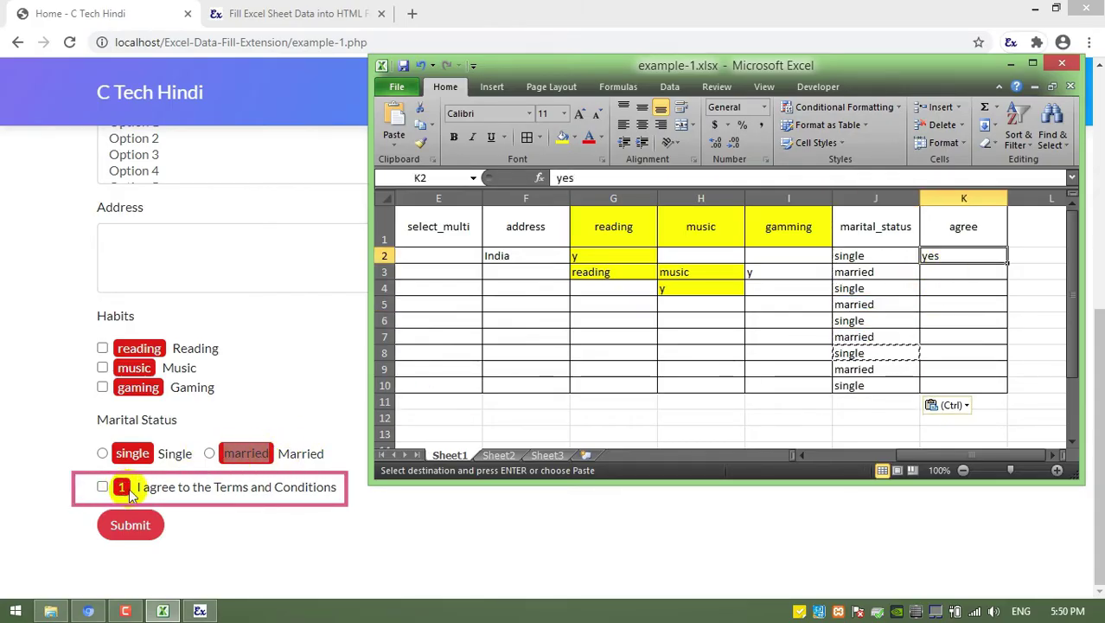
pyautogui.write('1')
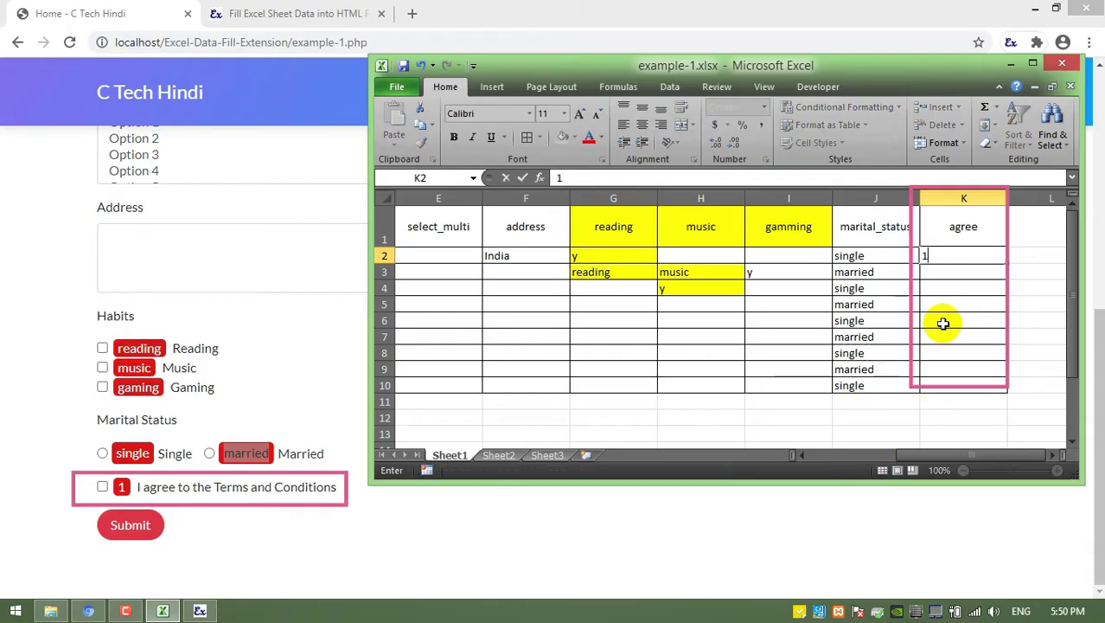
pyautogui.press('Return')
pyautogui.click(959, 255)
pyautogui.hotkey('ctrl', 'c')
pyautogui.moveTo(986, 271); pyautogui.dragTo(985, 378)
pyautogui.press('Return')
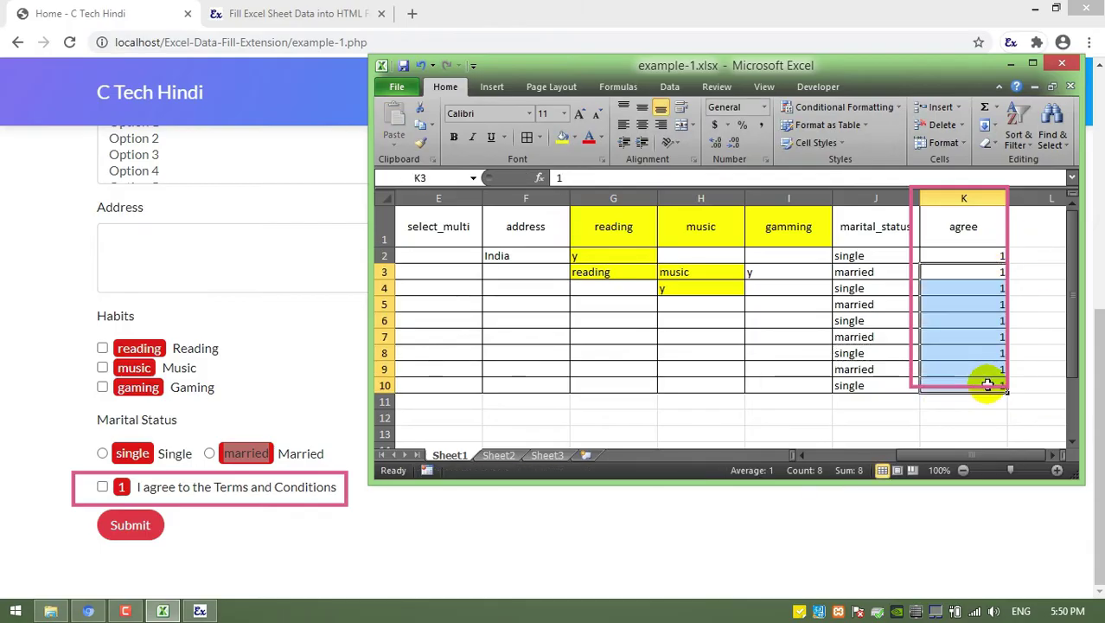
# Step: Shade the select1 and select_multi headers light blue, then return to the Example 1 form
pyautogui.moveTo(935, 455); pyautogui.dragTo(899, 456)
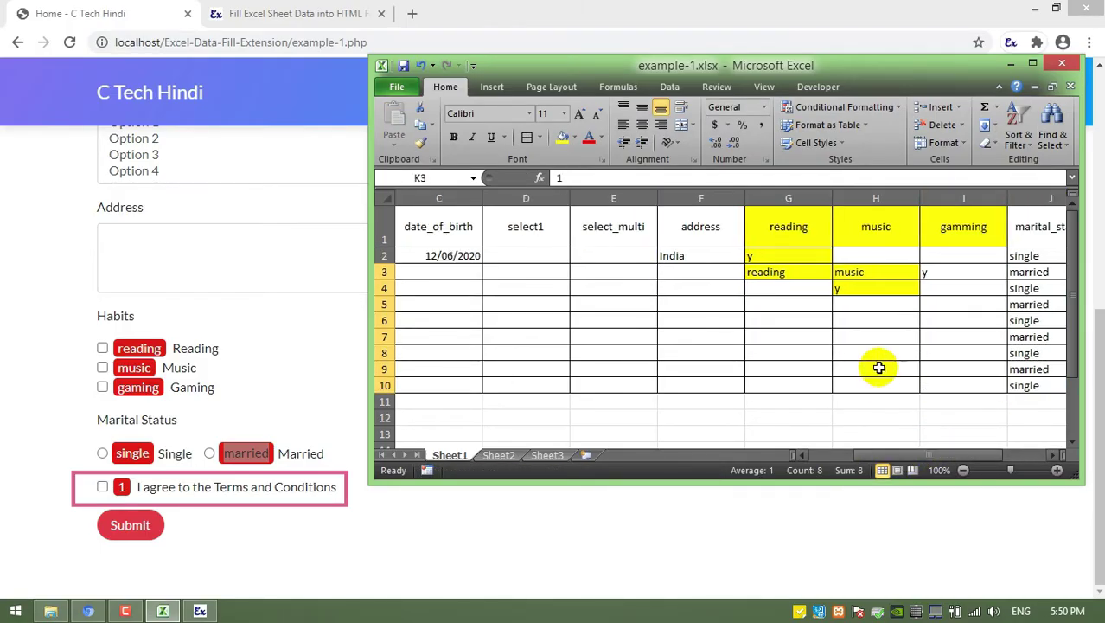
pyautogui.moveTo(526, 226); pyautogui.dragTo(587, 227)
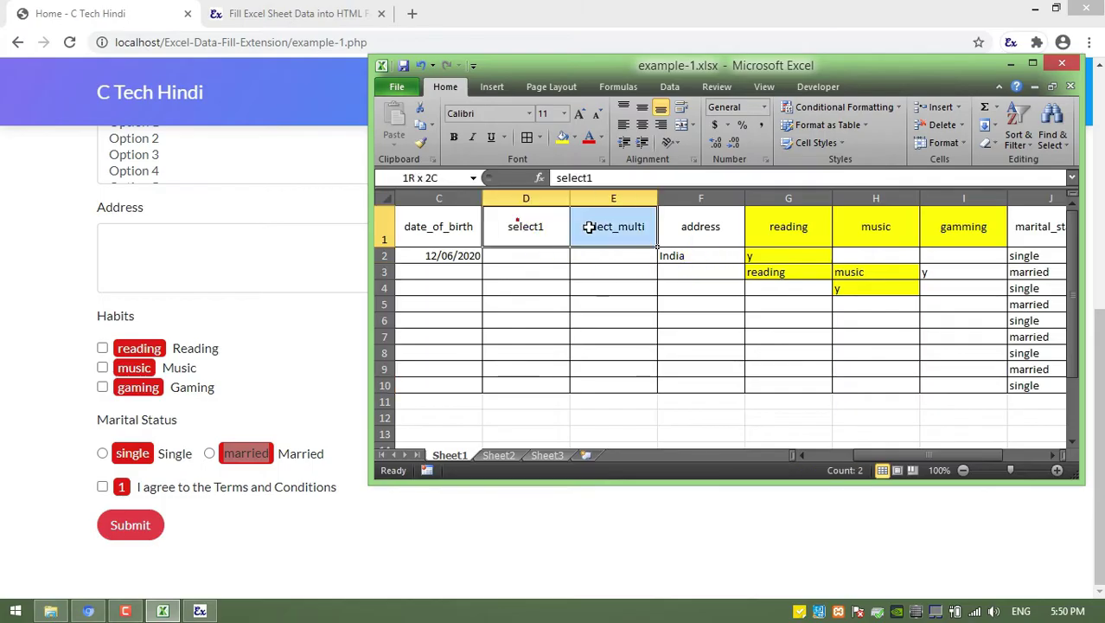
pyautogui.click(574, 136)
pyautogui.click(671, 192)
pyautogui.click(648, 306)
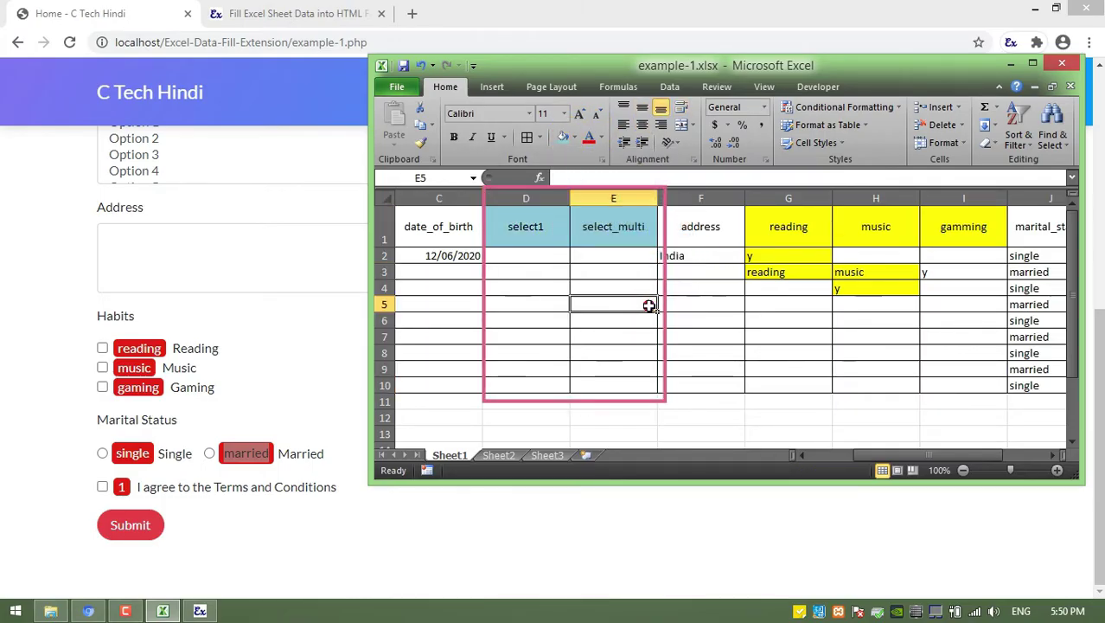
pyautogui.click(274, 232)
pyautogui.scroll(2, 272, 238)
pyautogui.scroll(1, 234, 247)
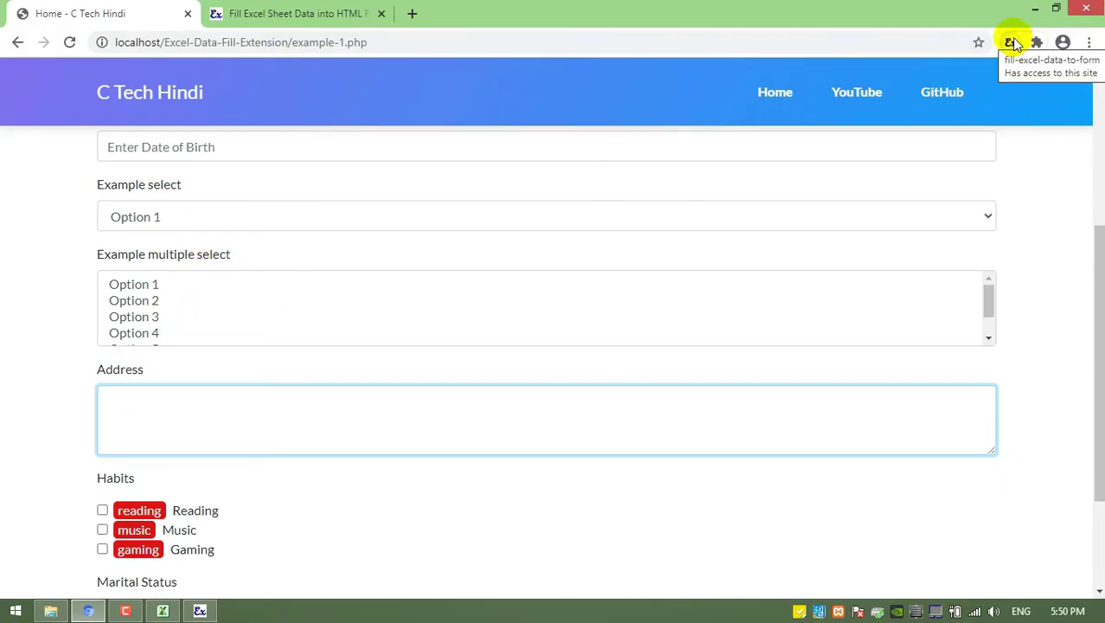
# Step: Show the numbered values of the form's drop-down options in Fill Excel Data
pyautogui.click(1010, 42)
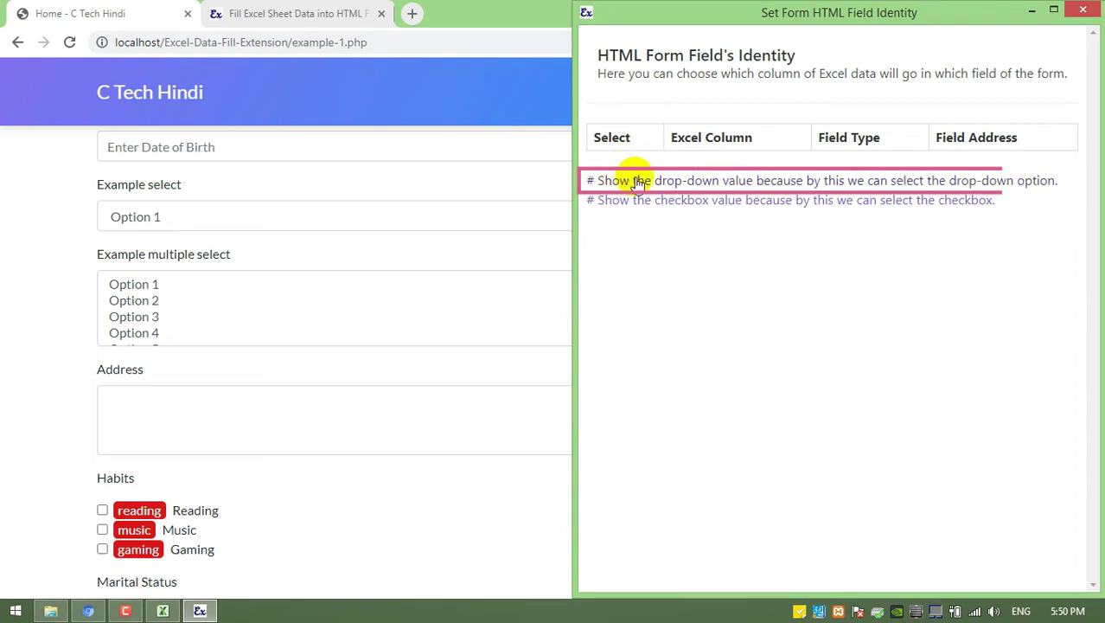
pyautogui.click(682, 180)
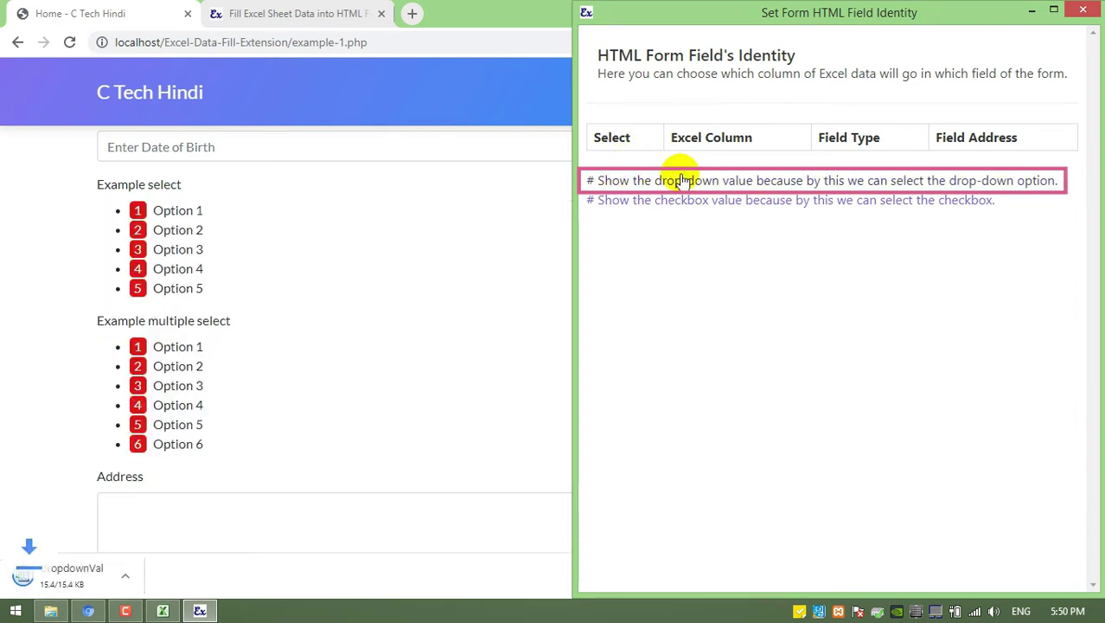
pyautogui.click(501, 279)
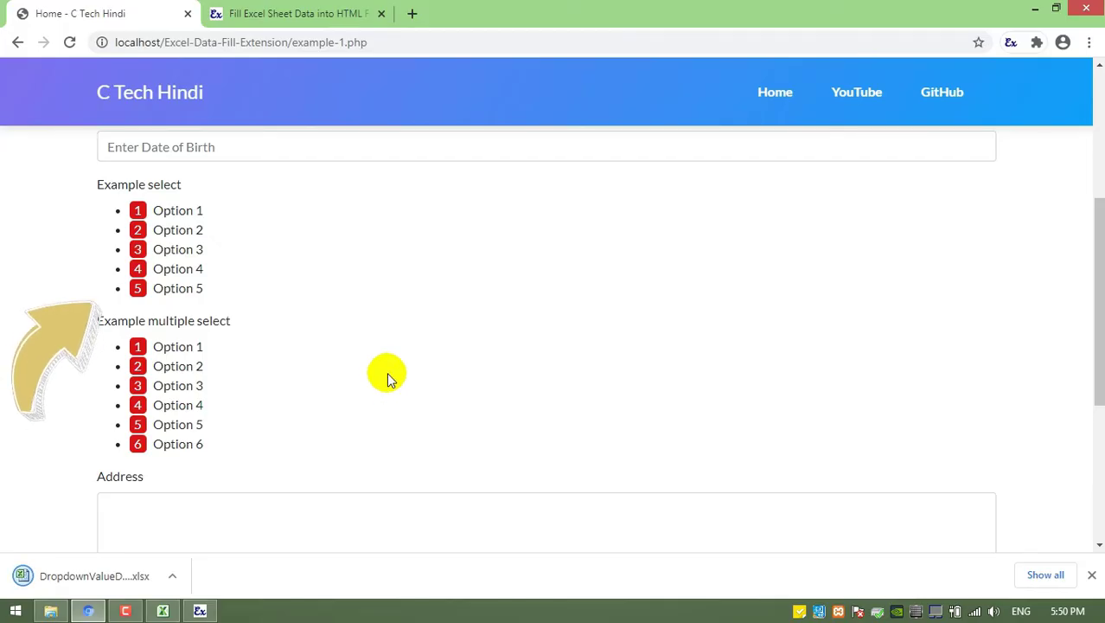
# Step: Open DropdownValueData.xlsx and review the option values for the single and multiple selects
pyautogui.click(131, 577)
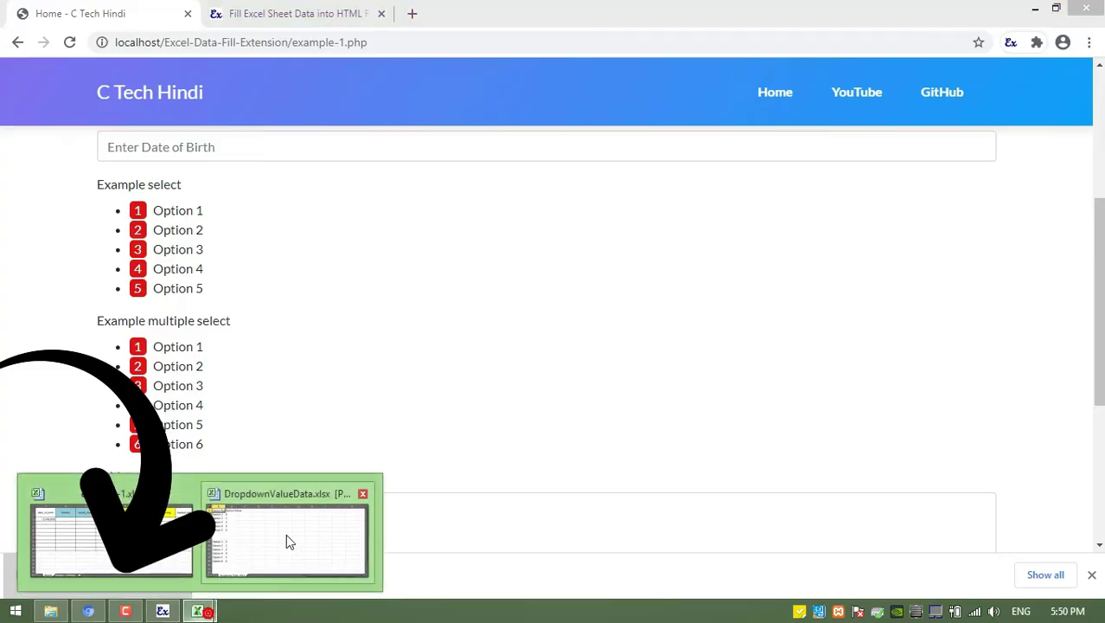
pyautogui.click(288, 538)
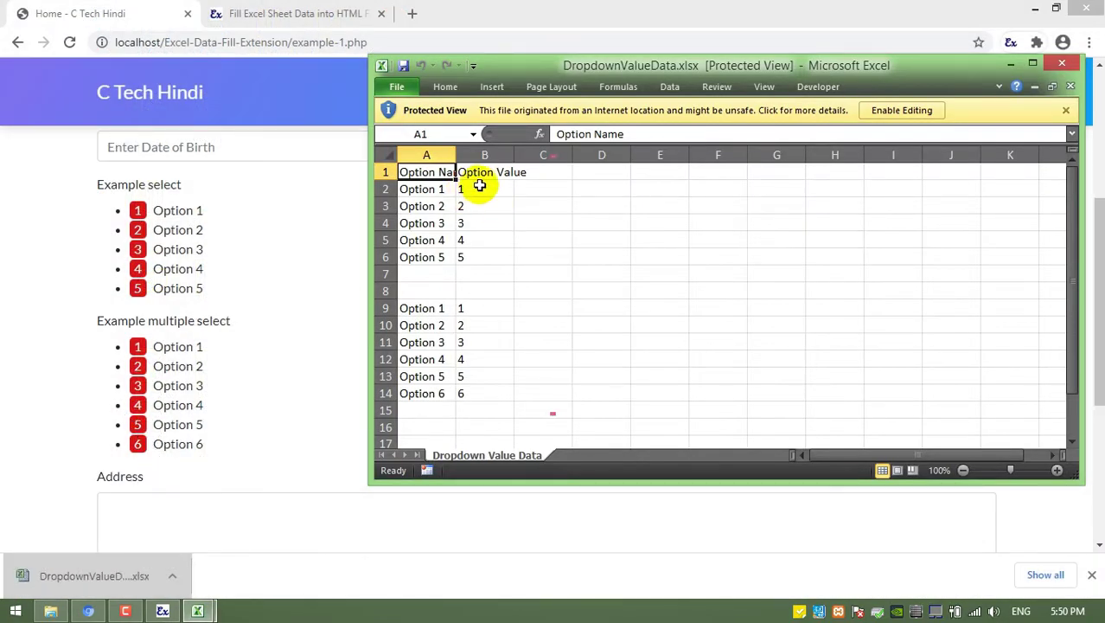
pyautogui.moveTo(480, 186); pyautogui.dragTo(483, 255)
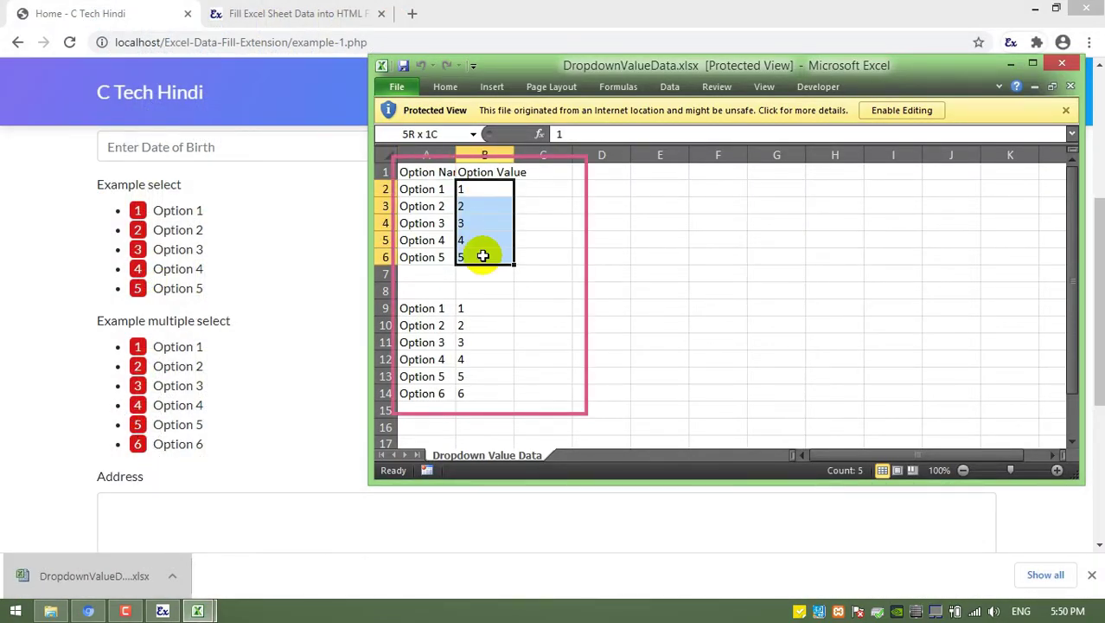
pyautogui.moveTo(479, 307); pyautogui.dragTo(480, 391)
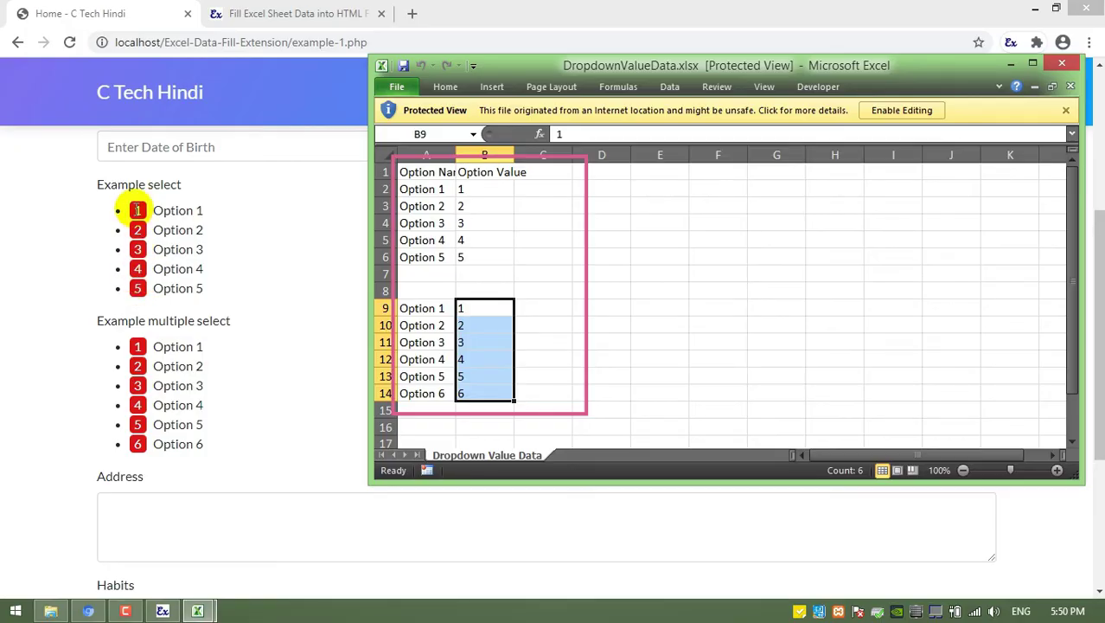
pyautogui.click(526, 255)
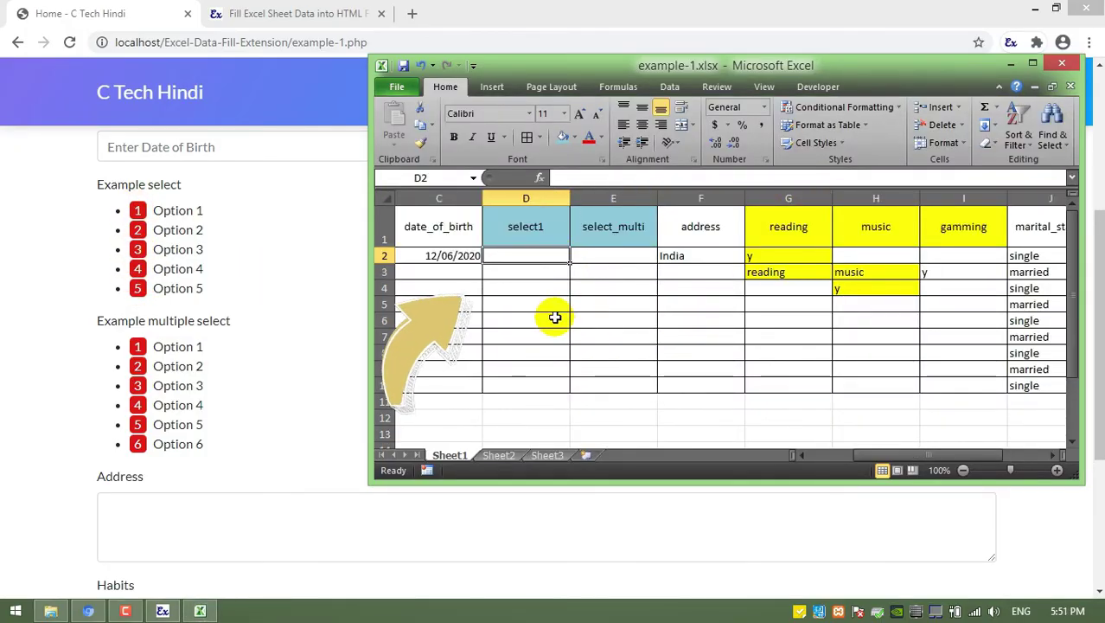
# Step: Enter option numbers 1, 2, 3, 4, 5, 3, 5, 5, 3 down the select1 column
pyautogui.write('1')
pyautogui.press('Return')
pyautogui.write('2 3 4 5 3 5')
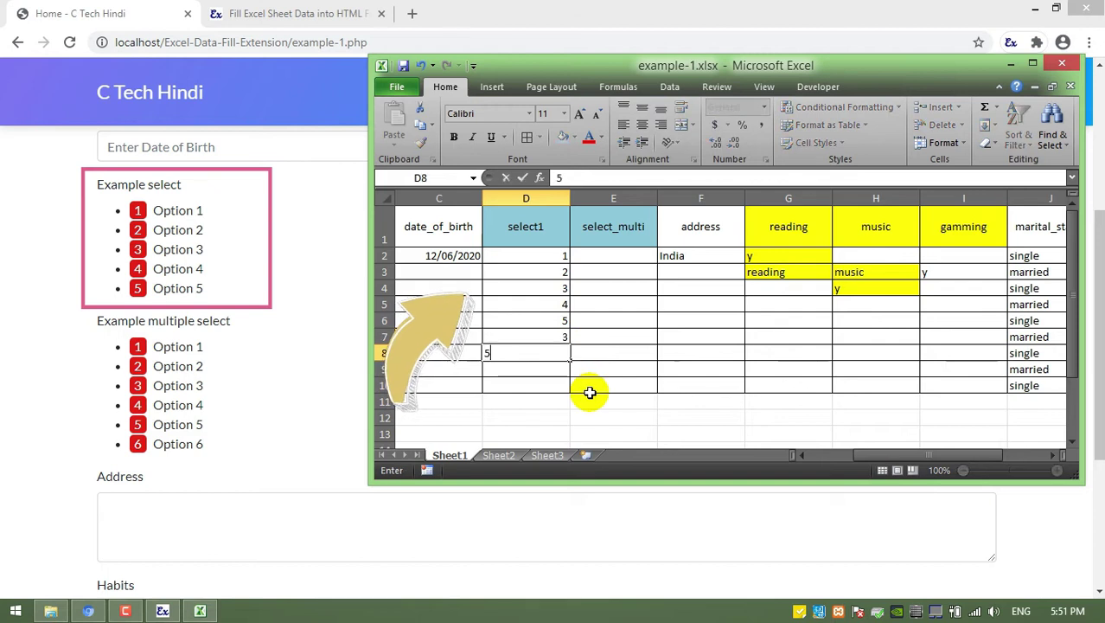
pyautogui.write(' 5 3')
# Step: Fill the select_multi column with comma lists such as 1,2,3, 3,5, 5,1, 2,3, 3,1 and 4,3
pyautogui.click(610, 256)
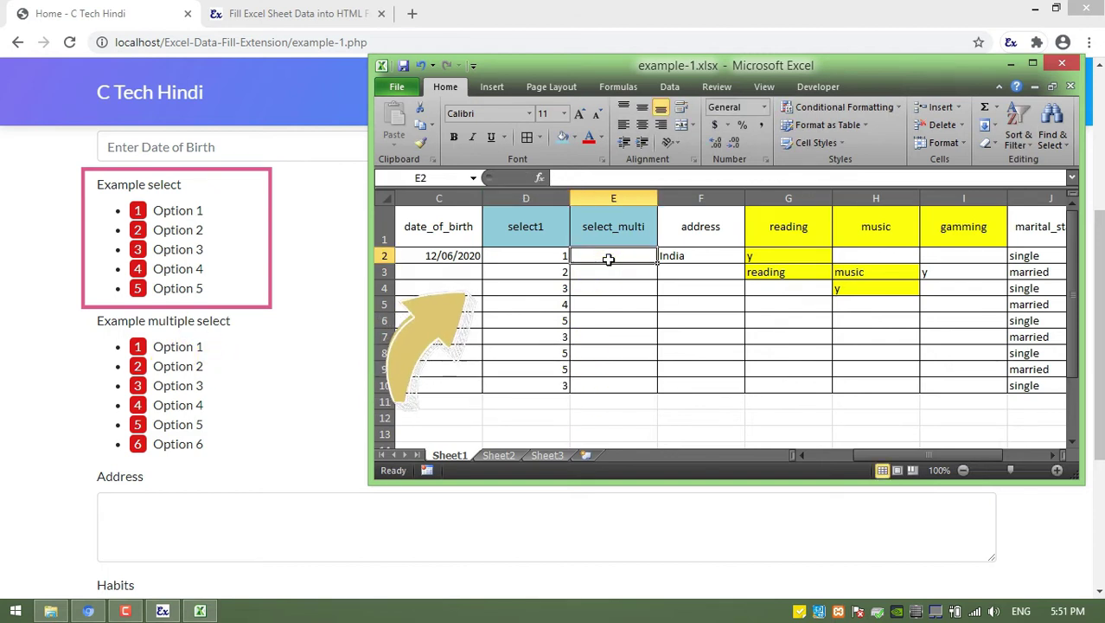
pyautogui.write('1,')
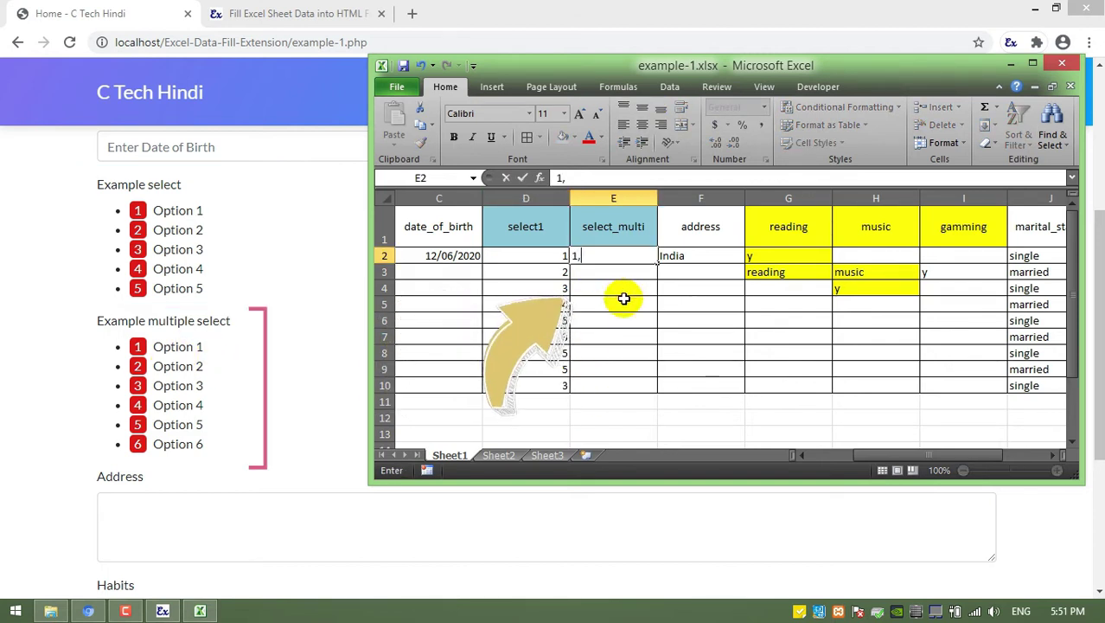
pyautogui.write('2,3 ')
pyautogui.write('2 ')
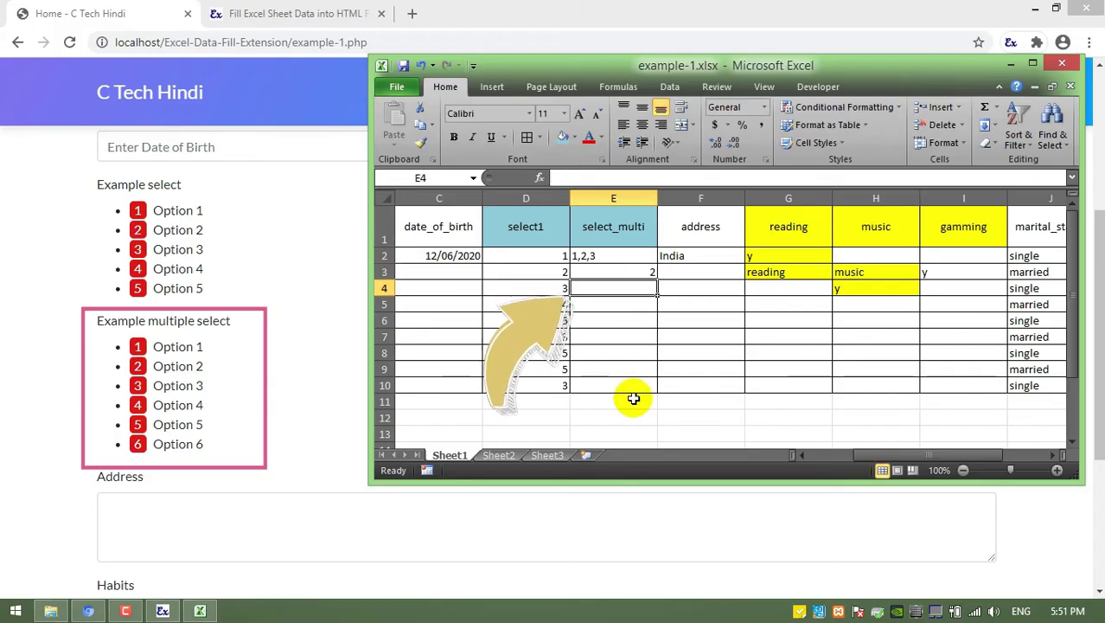
pyautogui.write('3,5')
pyautogui.press('Return')
pyautogui.write('5')
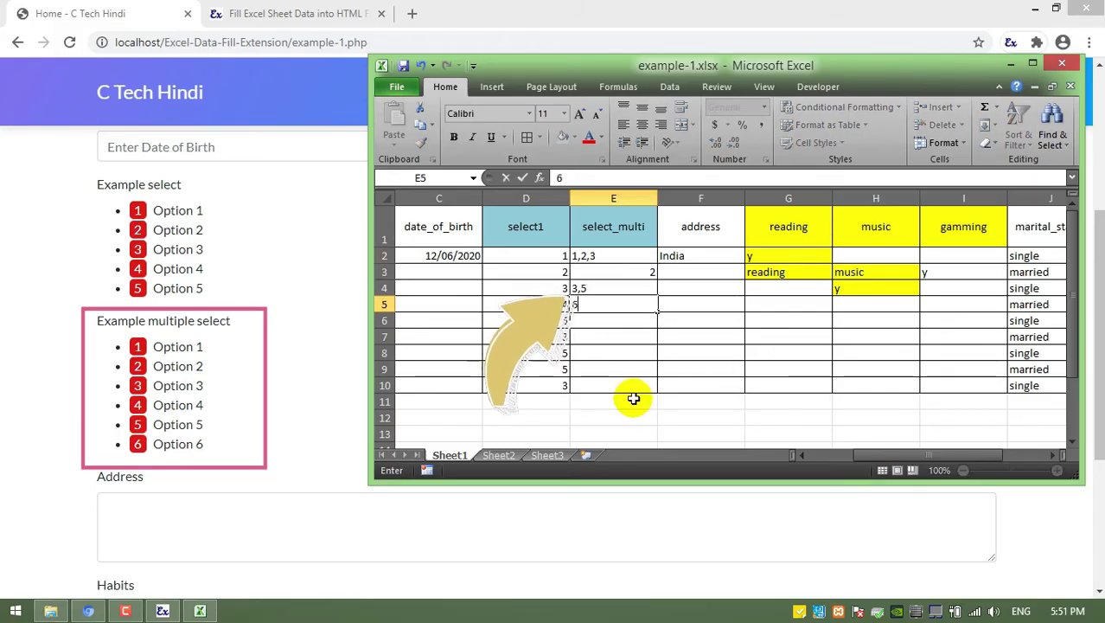
pyautogui.write(',1')
pyautogui.press('Return')
pyautogui.write('2,3')
pyautogui.press('Return')
pyautogui.write('5,1')
pyautogui.press('Return')
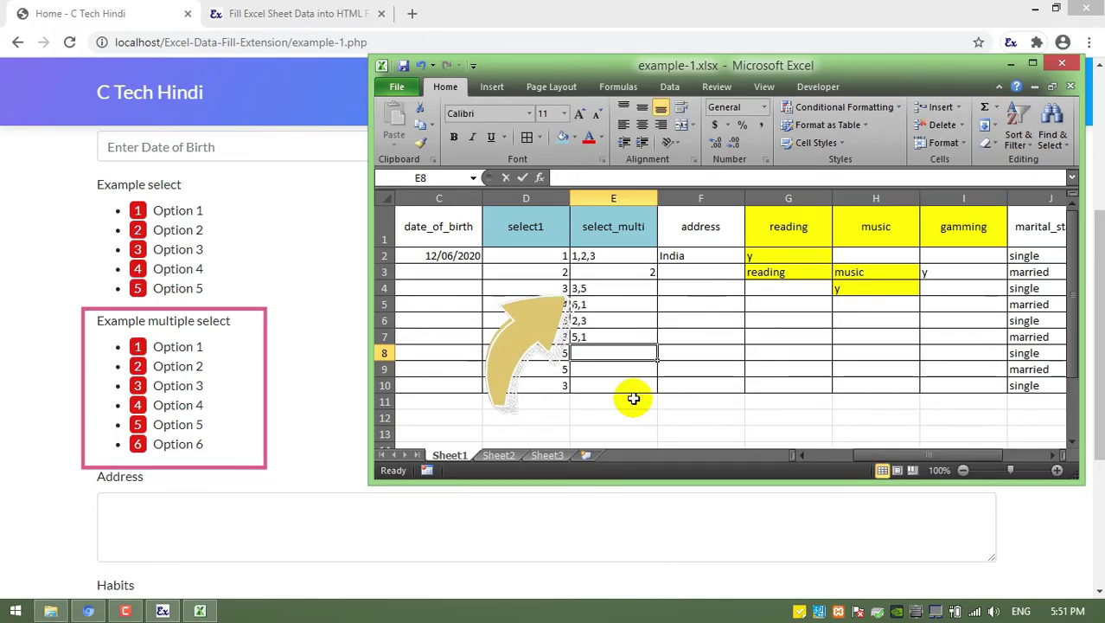
pyautogui.write('3,1')
pyautogui.press('Return')
pyautogui.write('4,3')
pyautogui.press('Return')
pyautogui.write('3,')
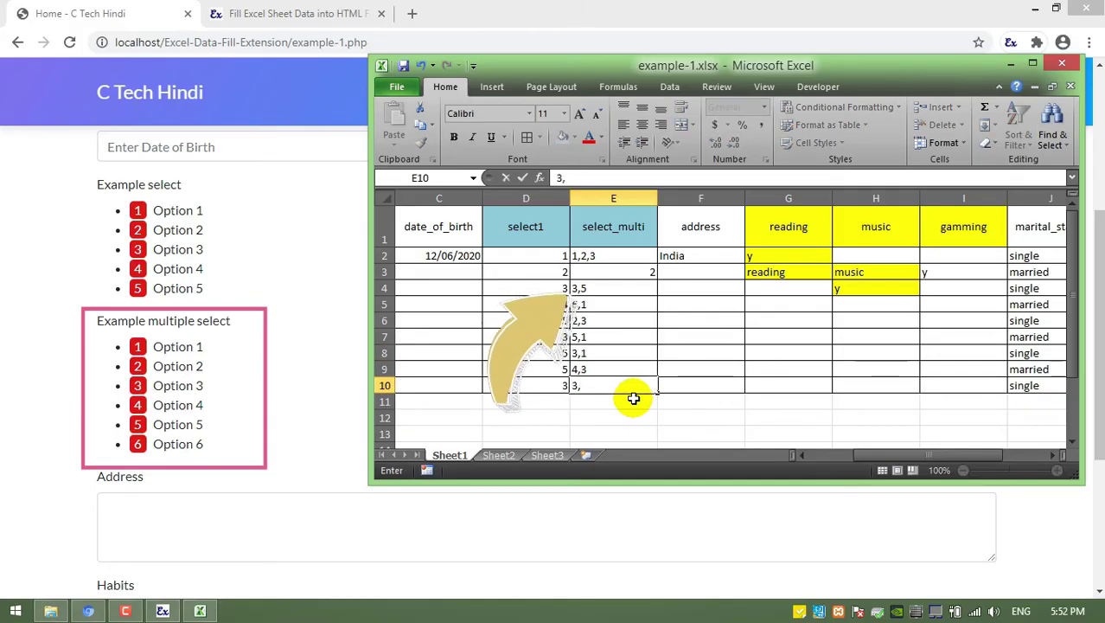
pyautogui.write('5')
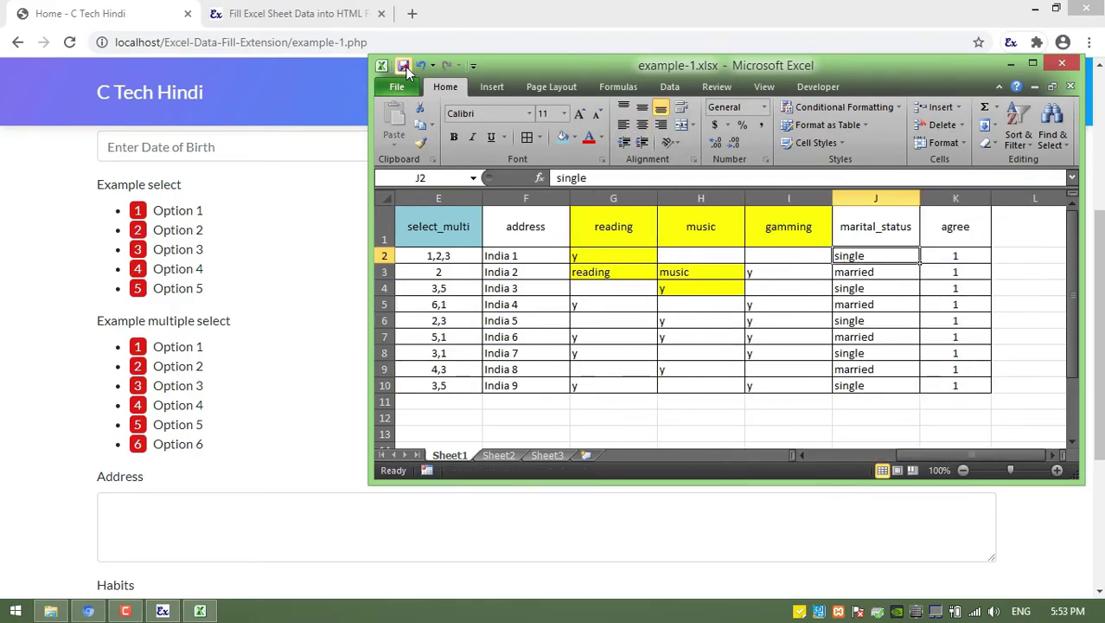
# Step: Close Excel and load example-1.xlsx through Fill Excel Data's Upload Data page
pyautogui.click(1063, 63)
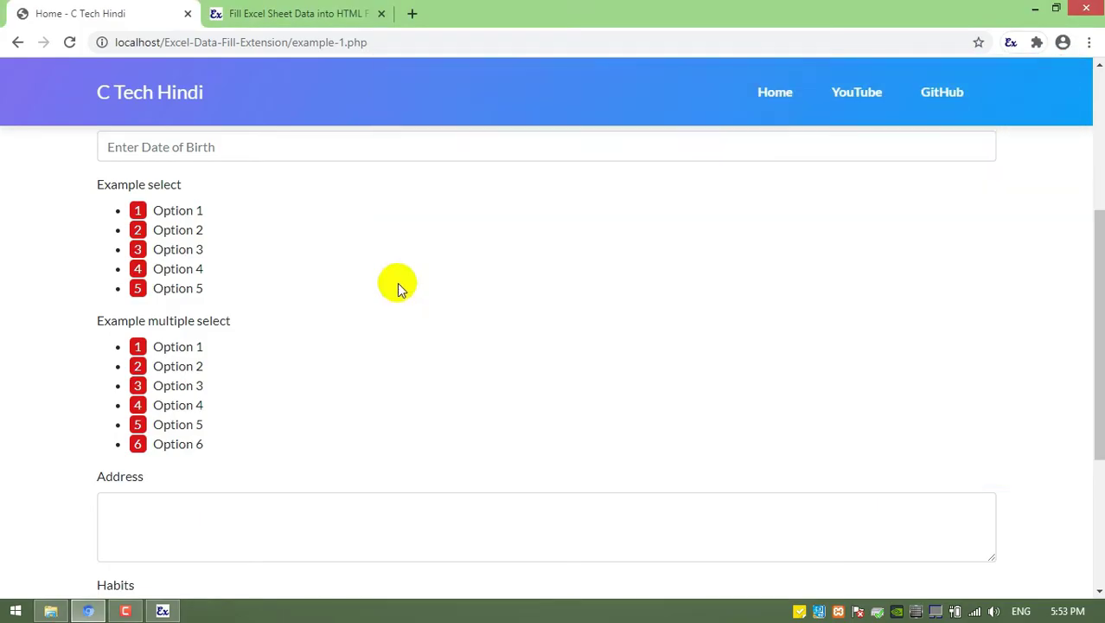
pyautogui.click(268, 9)
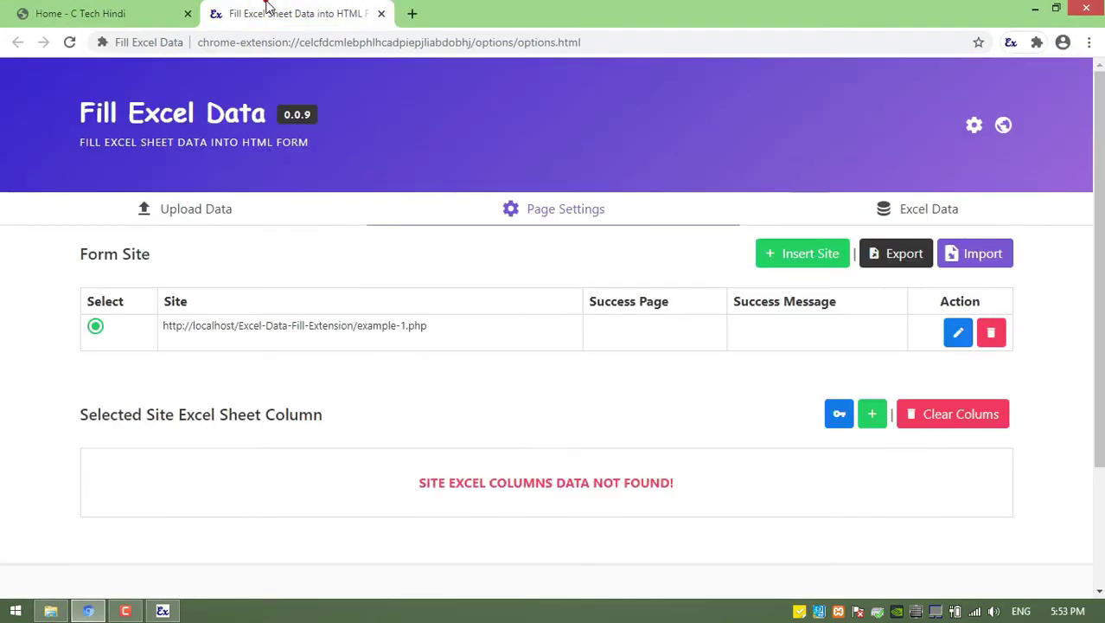
pyautogui.scroll(-2, 555, 259)
pyautogui.scroll(1, 560, 257)
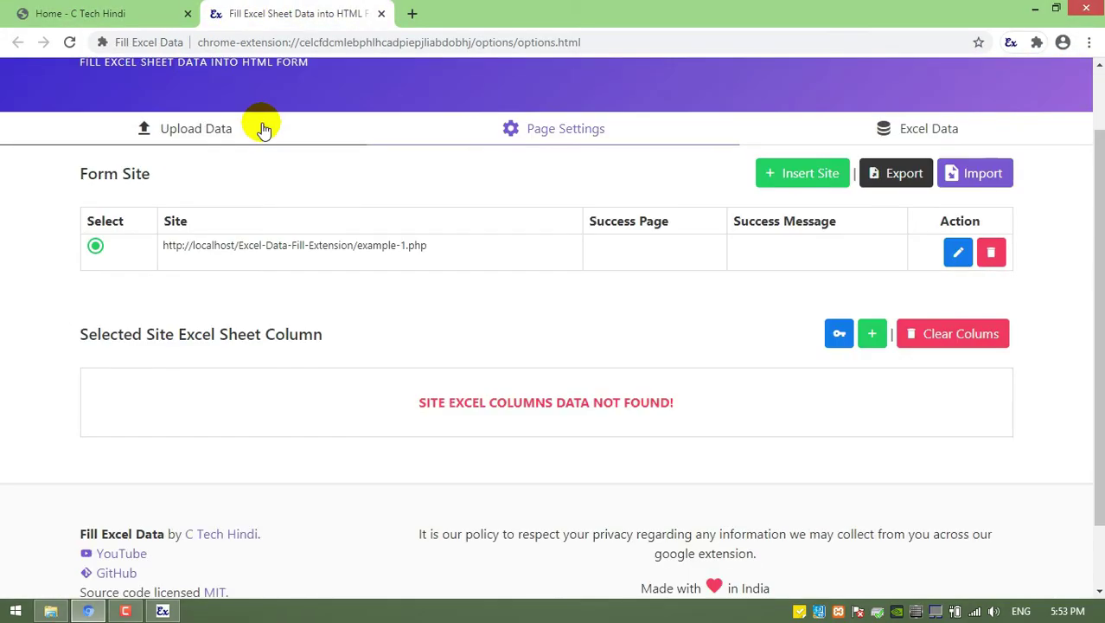
pyautogui.click(263, 128)
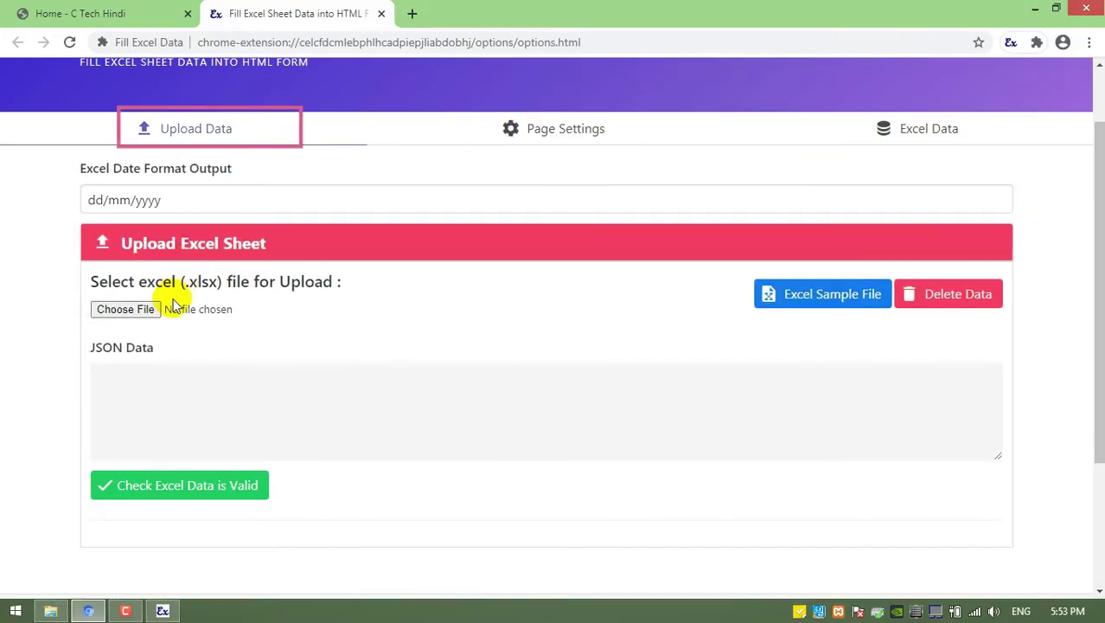
pyautogui.click(160, 310)
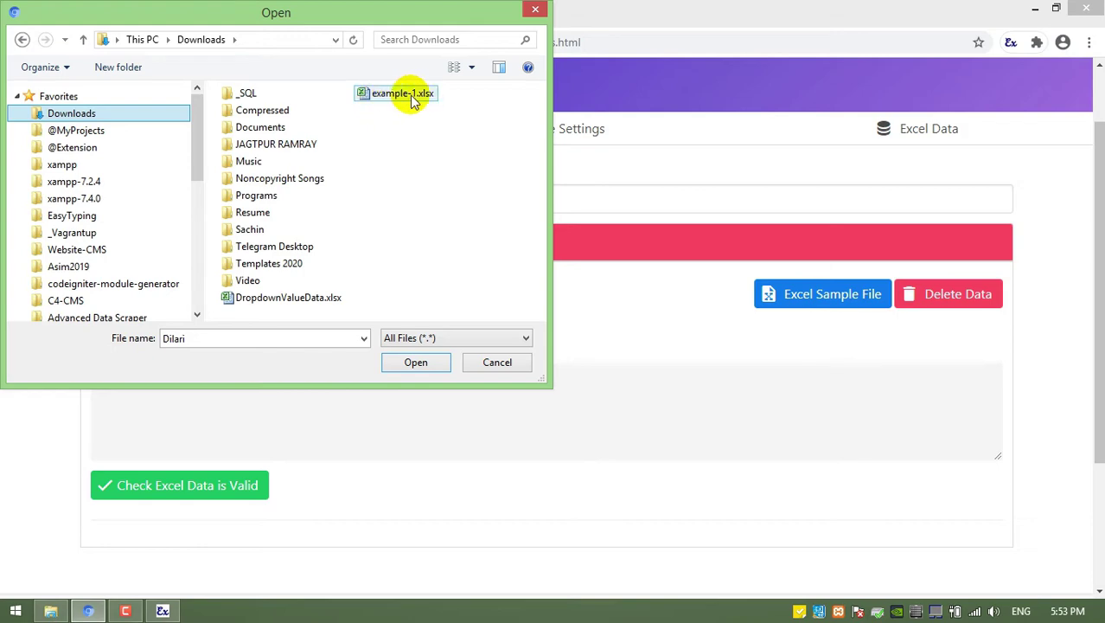
pyautogui.click(411, 98)
pyautogui.doubleClick(412, 98)
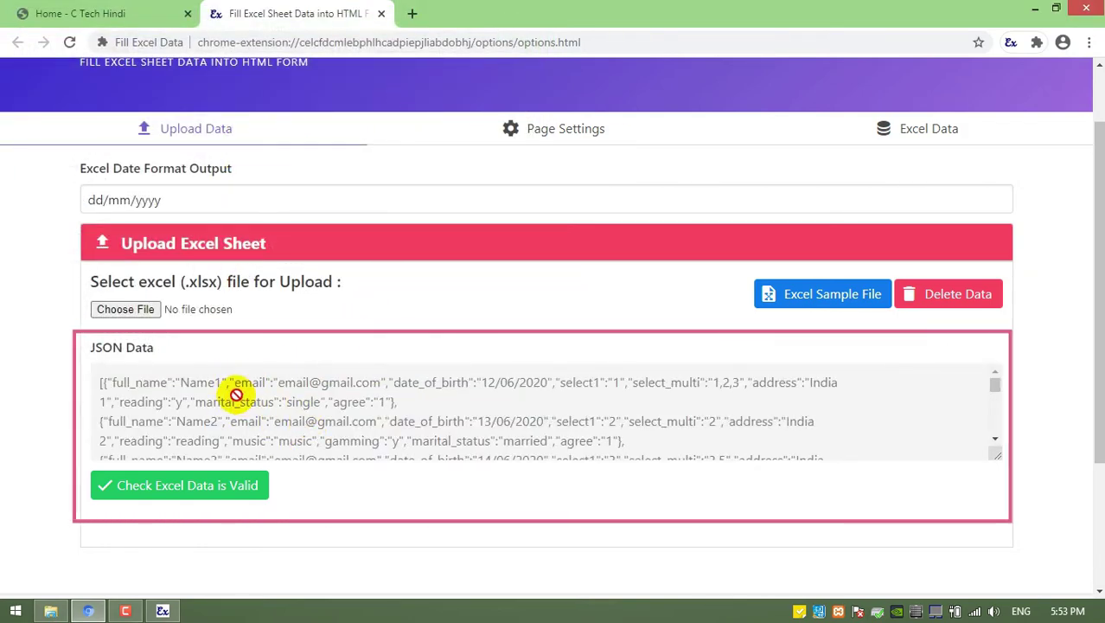
pyautogui.scroll(1, 236, 396)
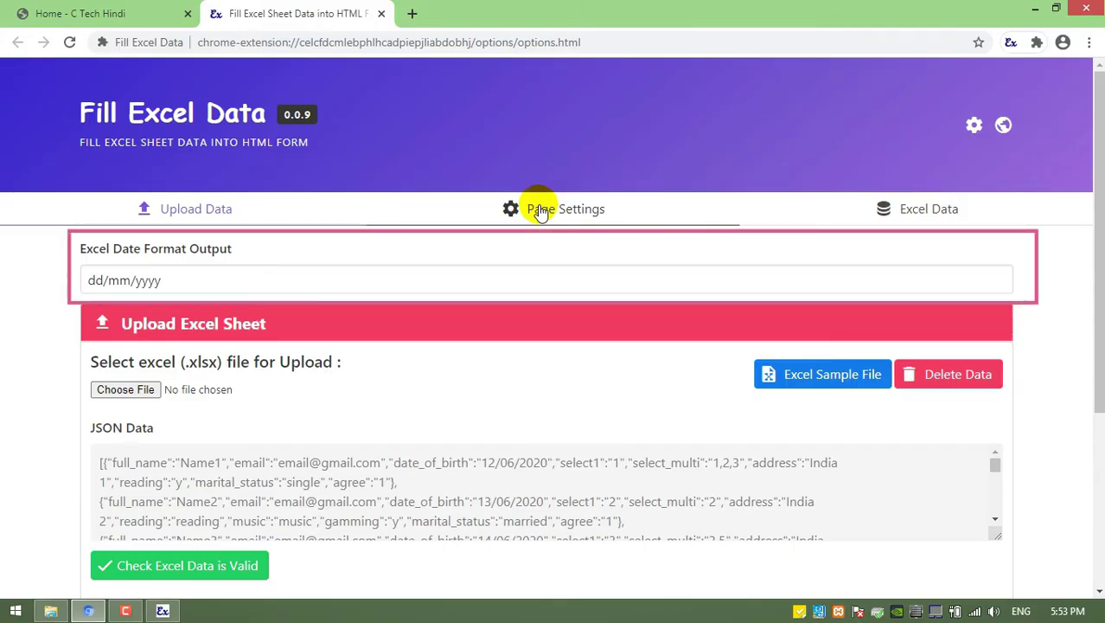
pyautogui.moveTo(346, 200)
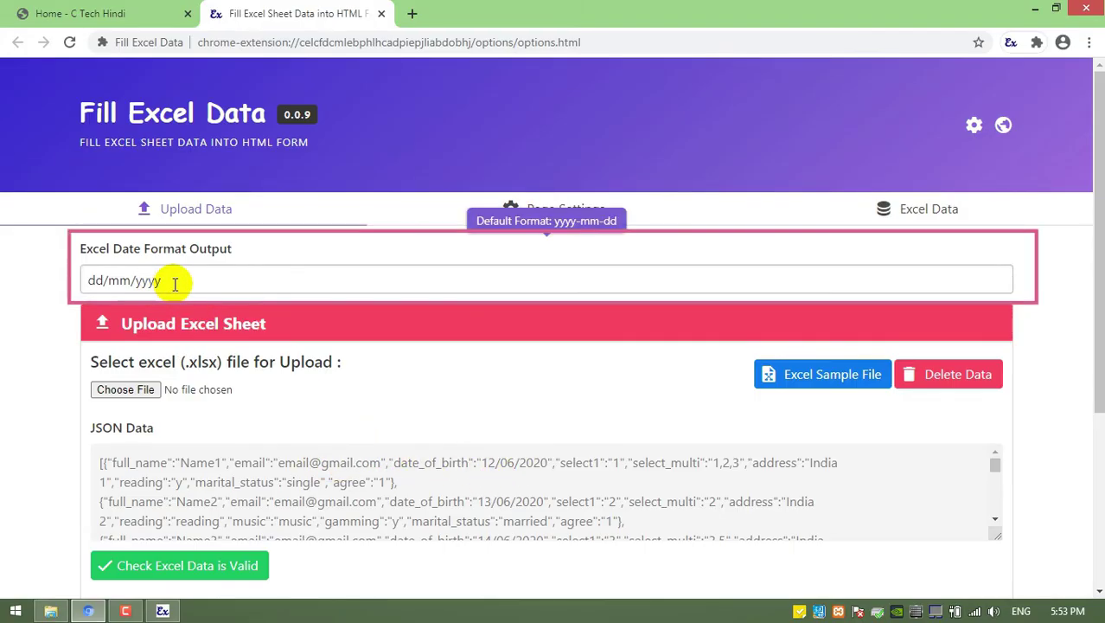
pyautogui.moveTo(89, 280); pyautogui.dragTo(138, 281)
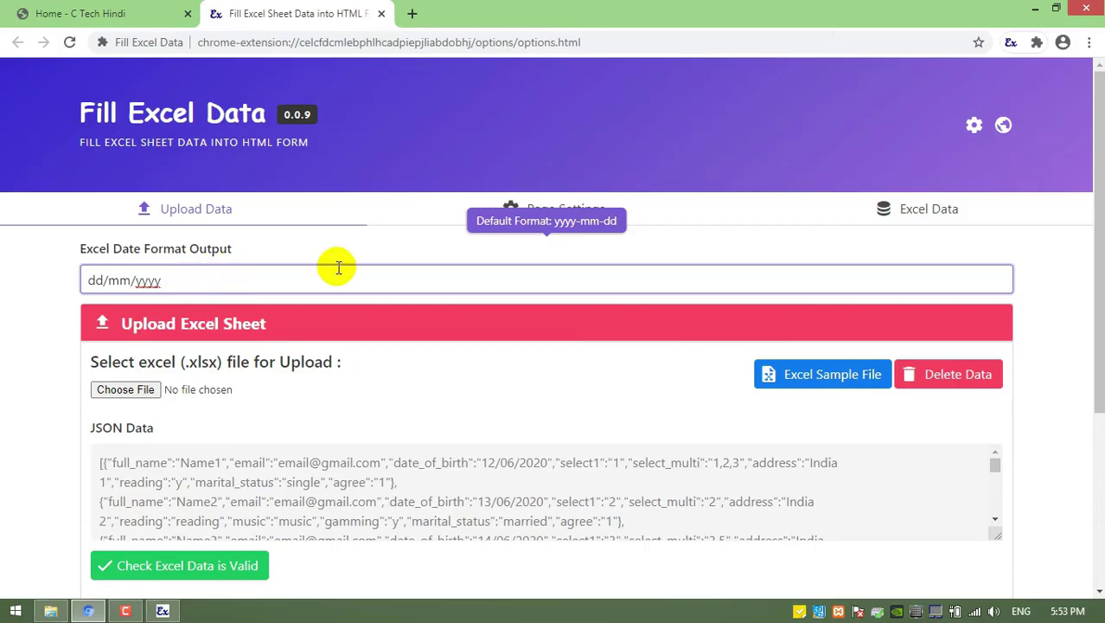
# Step: In Page Settings, fetch the nine column names, full_name through agree, from the uploaded sheet
pyautogui.click(536, 213)
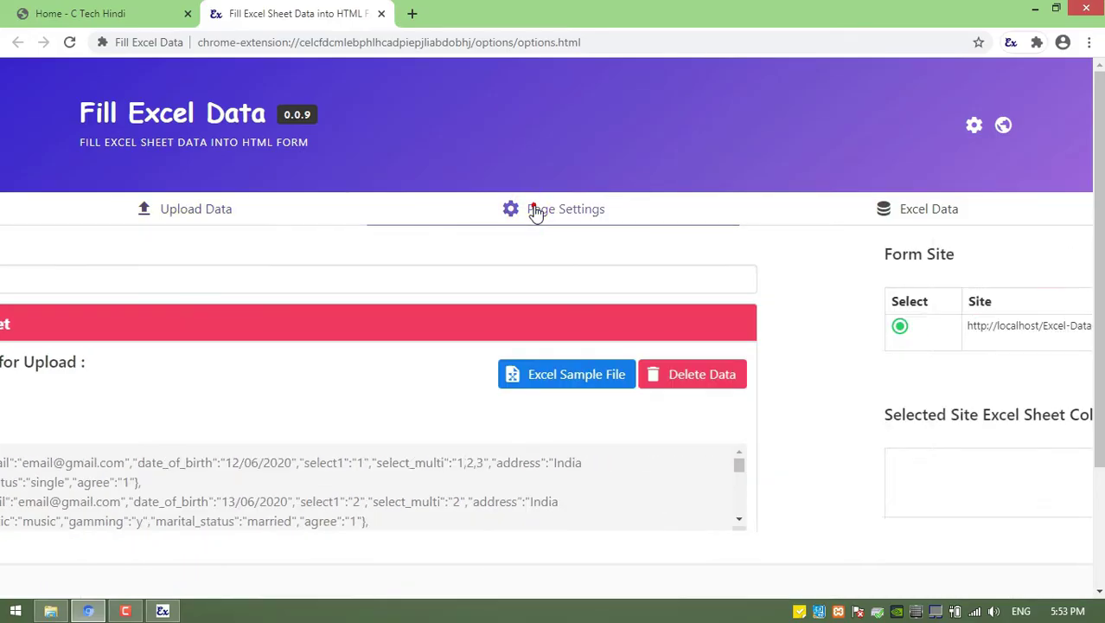
pyautogui.scroll(-1, 537, 214)
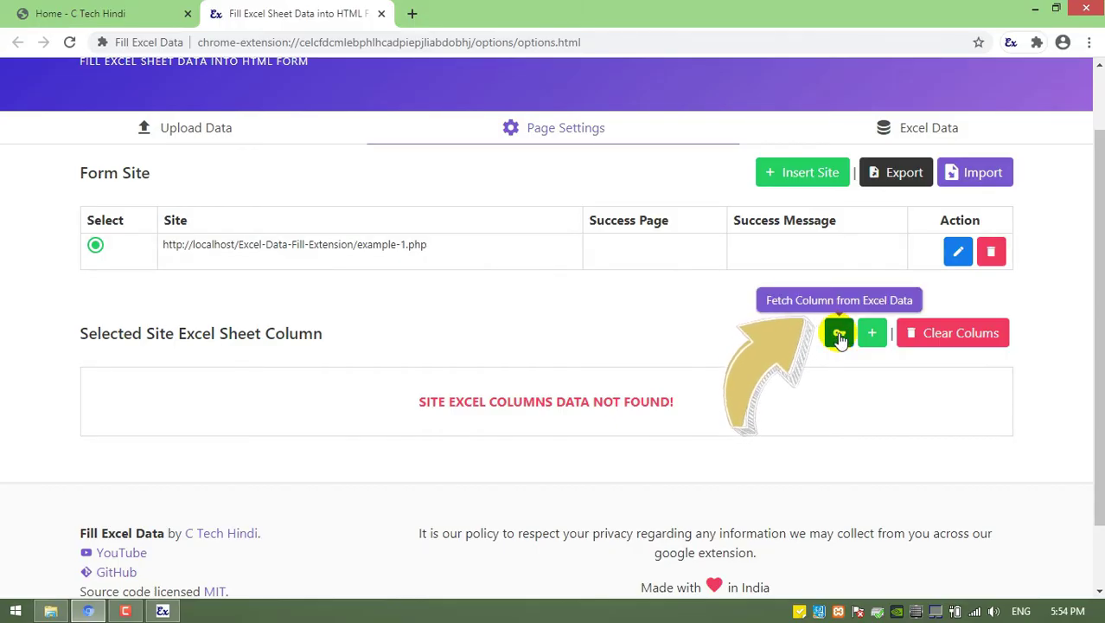
pyautogui.click(839, 336)
pyautogui.scroll(-2, 675, 290)
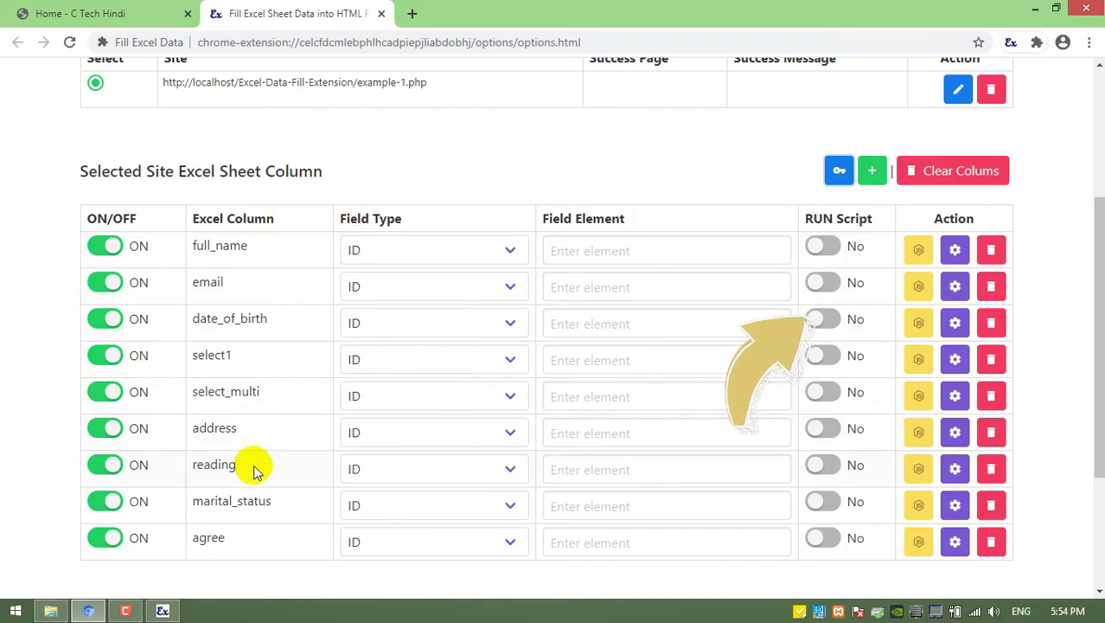
pyautogui.scroll(-1, 252, 467)
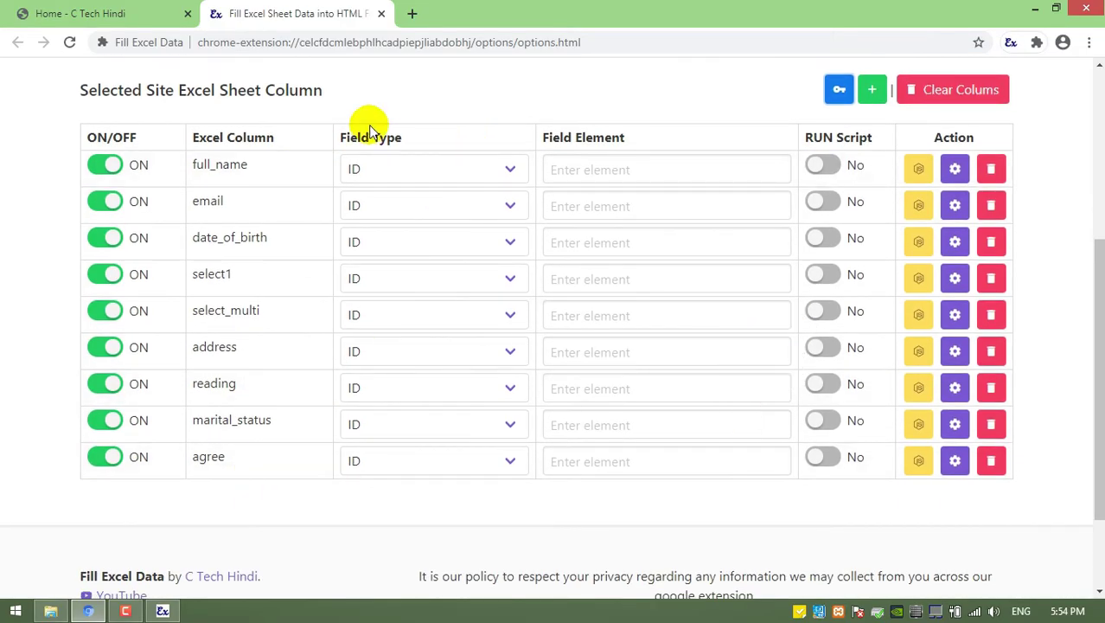
pyautogui.click(419, 165)
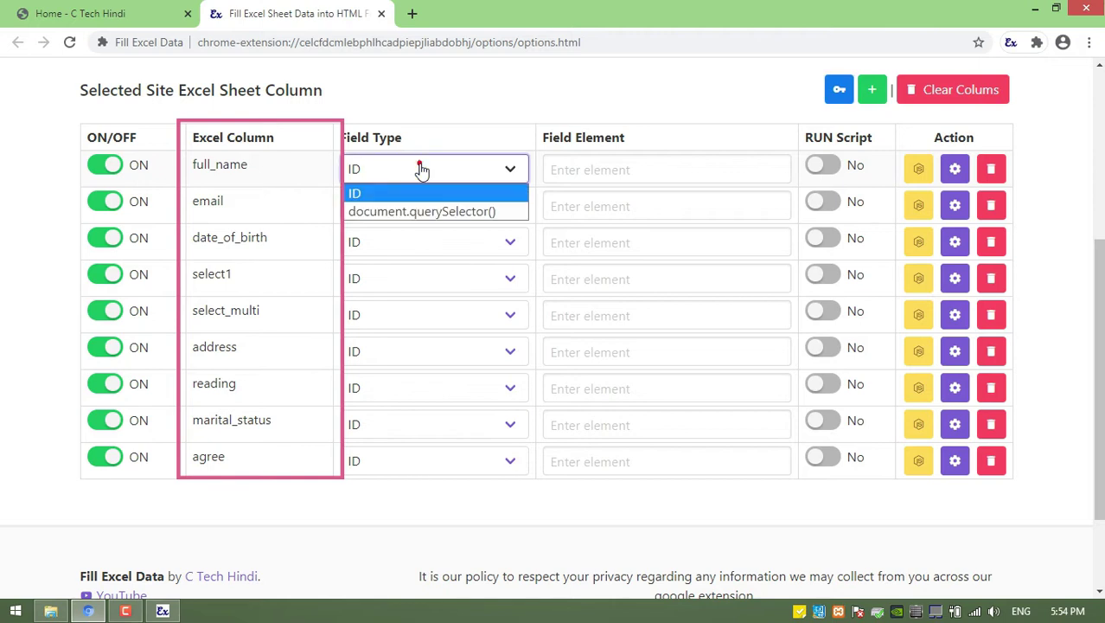
pyautogui.click(593, 170)
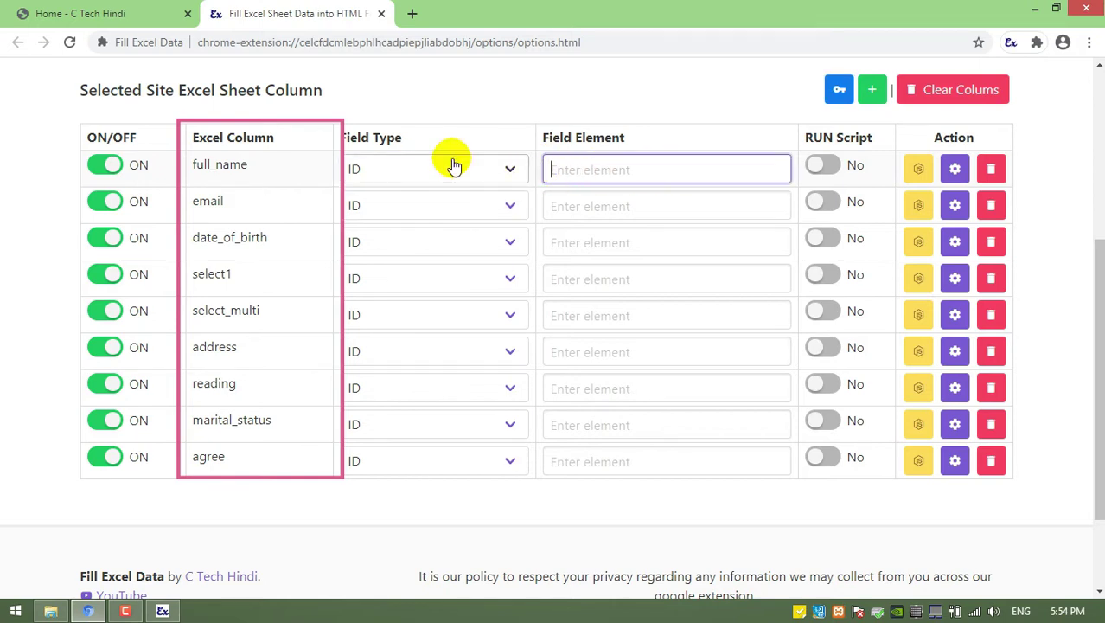
pyautogui.click(147, 9)
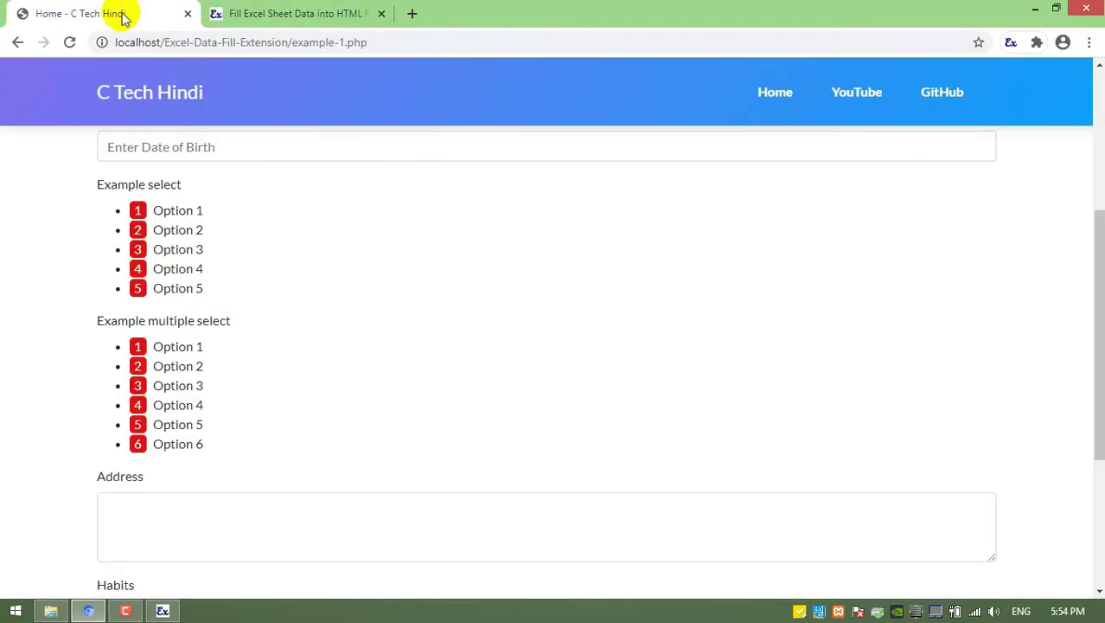
# Step: Reload the Example 1 form and bring up the Fill Excel Data field-mapping window
pyautogui.click(69, 43)
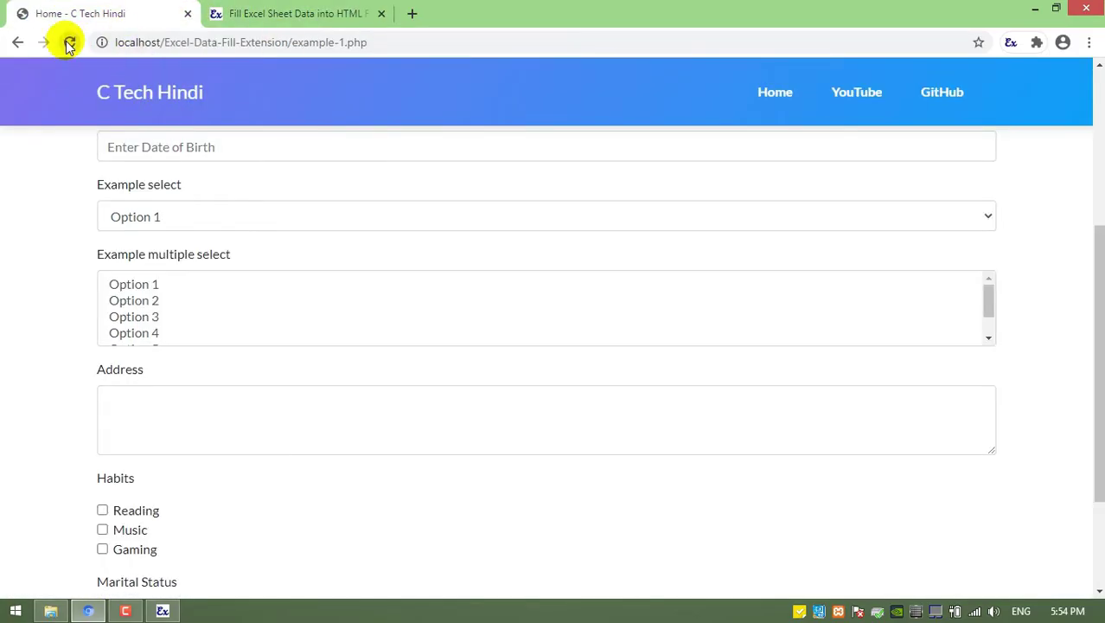
pyautogui.scroll(5, 804, 207)
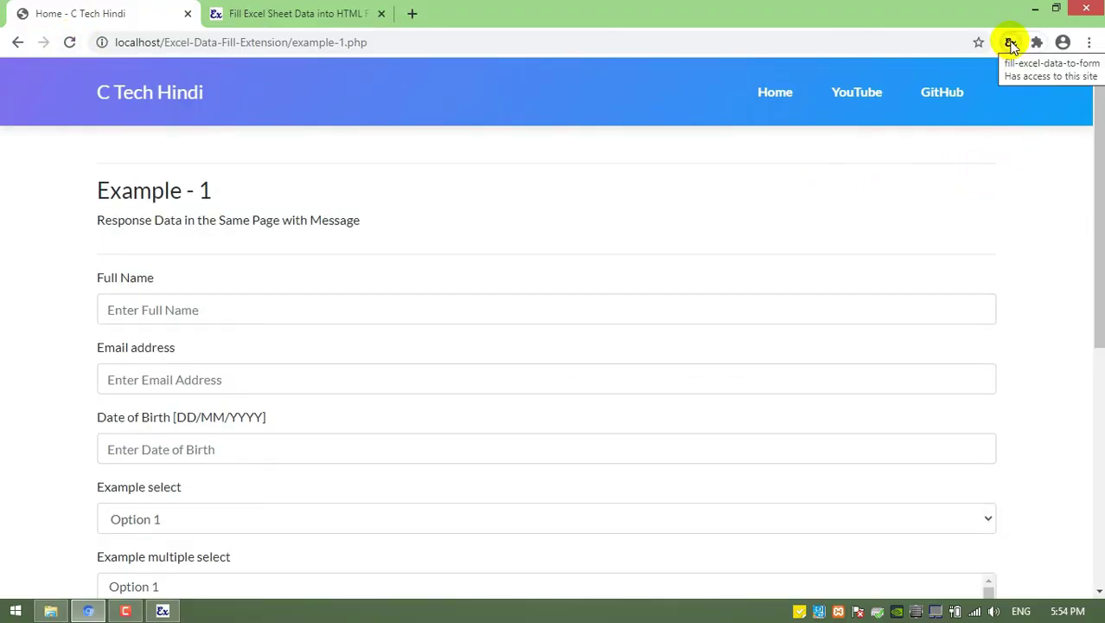
pyautogui.click(1010, 43)
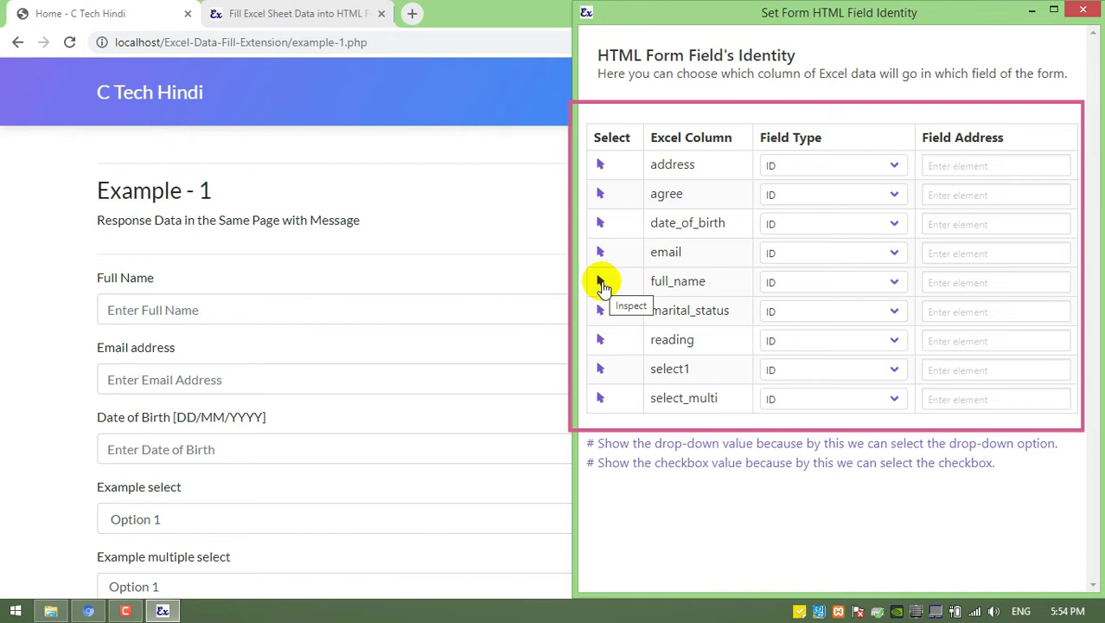
# Step: Map full_name, email and date_of_birth to the Full Name, Email and Date of Birth fields
pyautogui.click(601, 283)
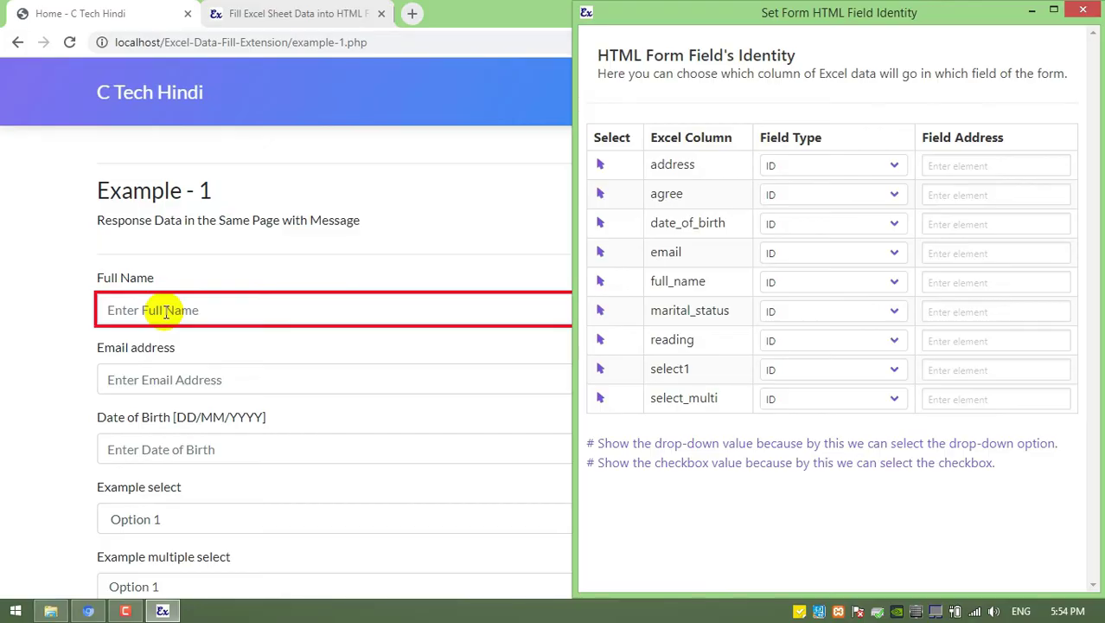
pyautogui.click(164, 312)
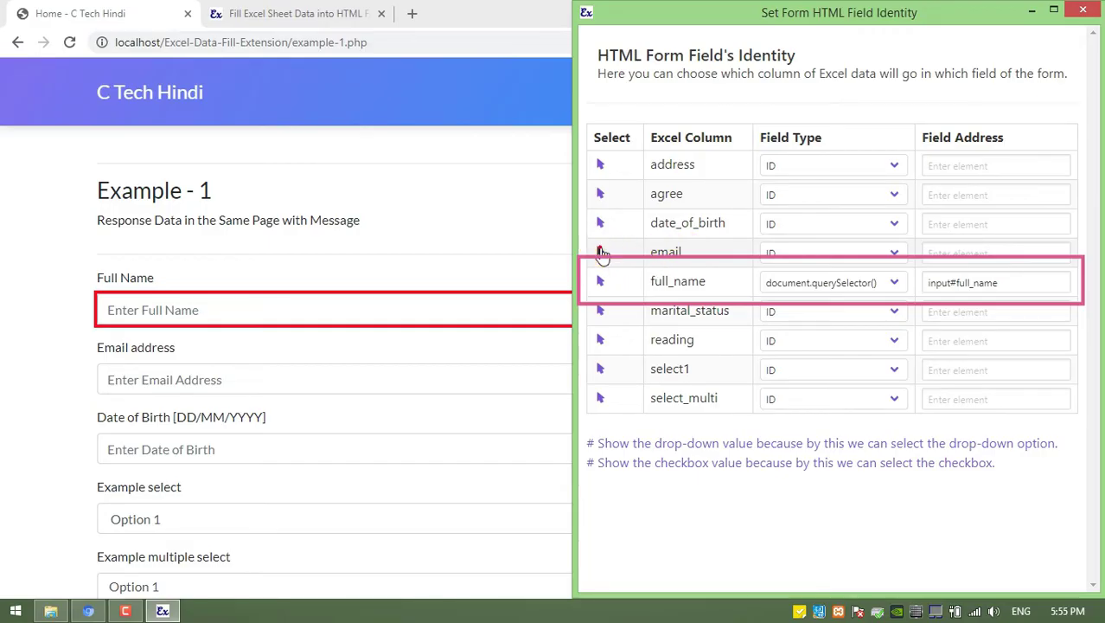
pyautogui.click(173, 383)
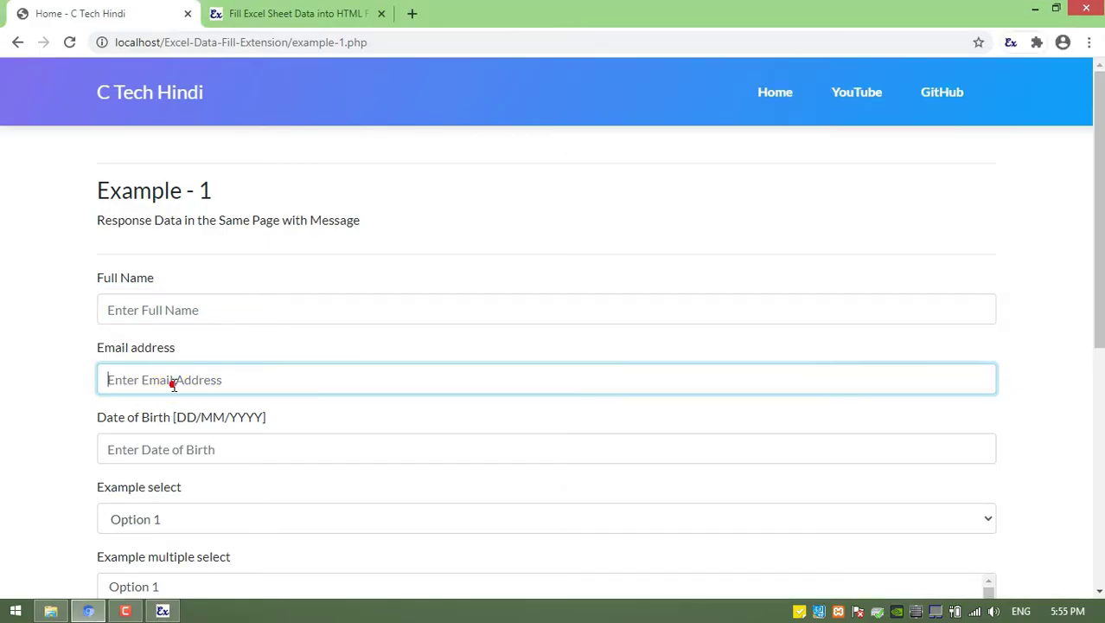
pyautogui.click(600, 222)
pyautogui.click(108, 446)
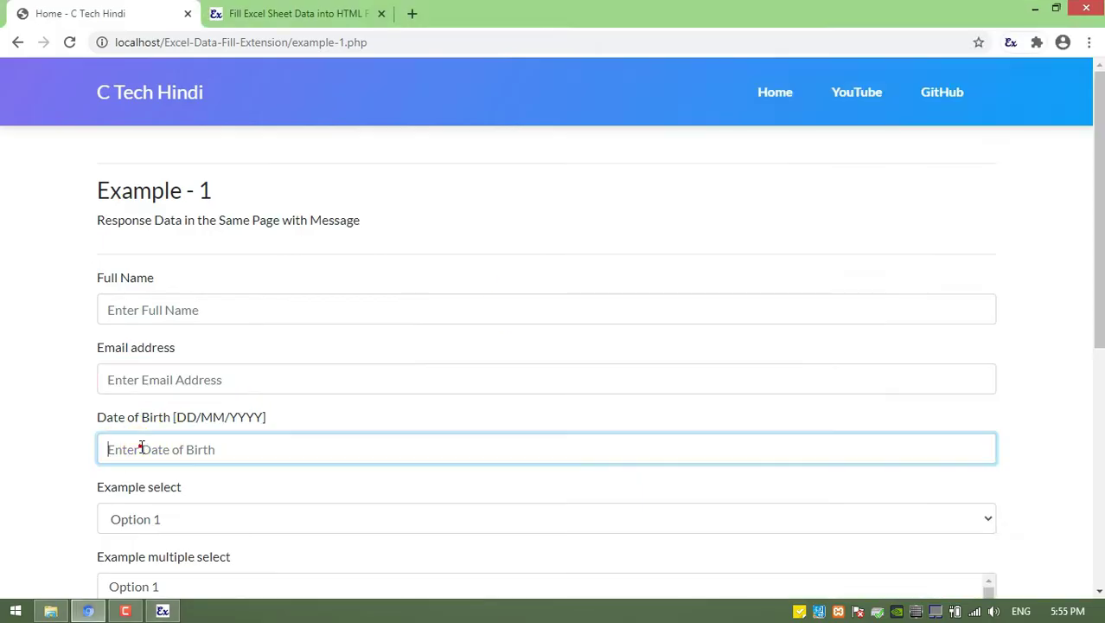
# Step: Map select1, select_multi, address and reading to their select, textarea and checkbox fields, then begin agree
pyautogui.click(600, 369)
pyautogui.click(165, 356)
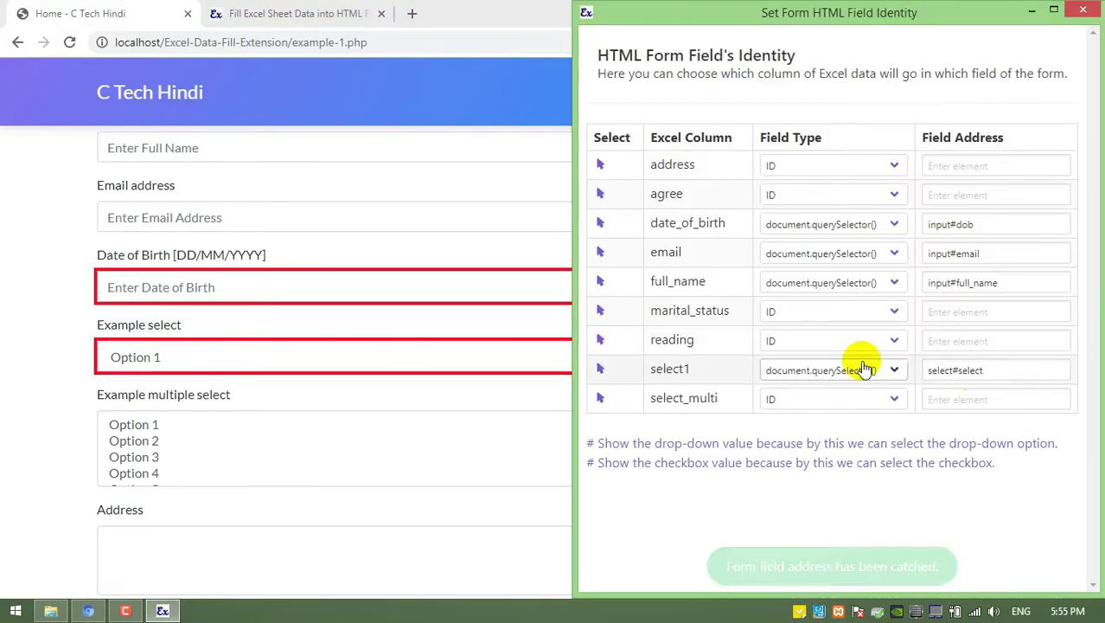
pyautogui.click(600, 397)
pyautogui.click(106, 418)
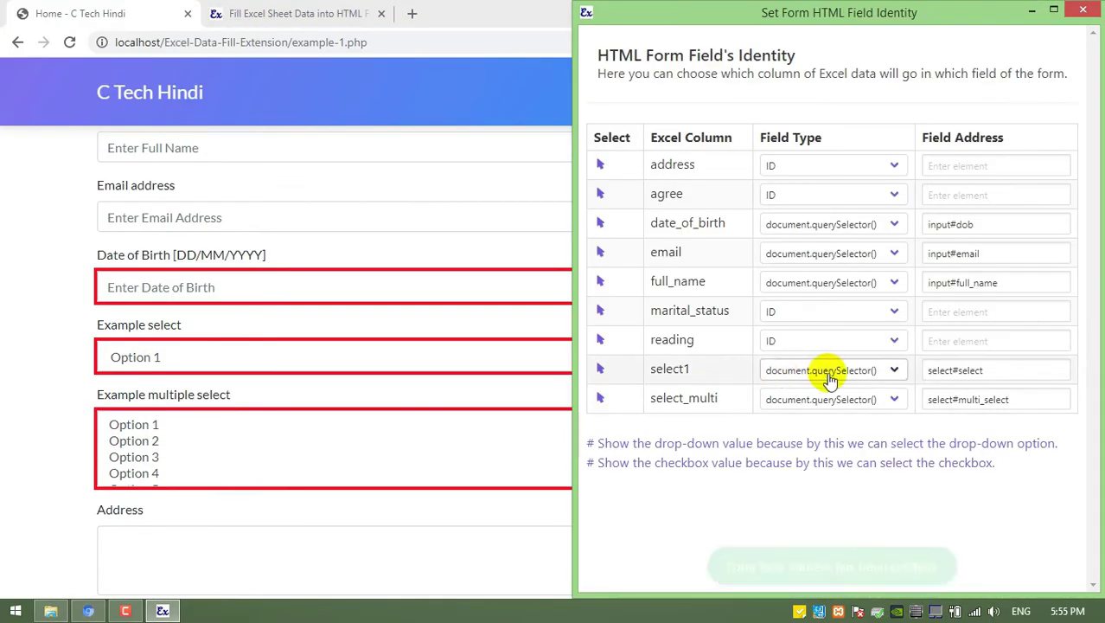
pyautogui.click(600, 165)
pyautogui.click(116, 533)
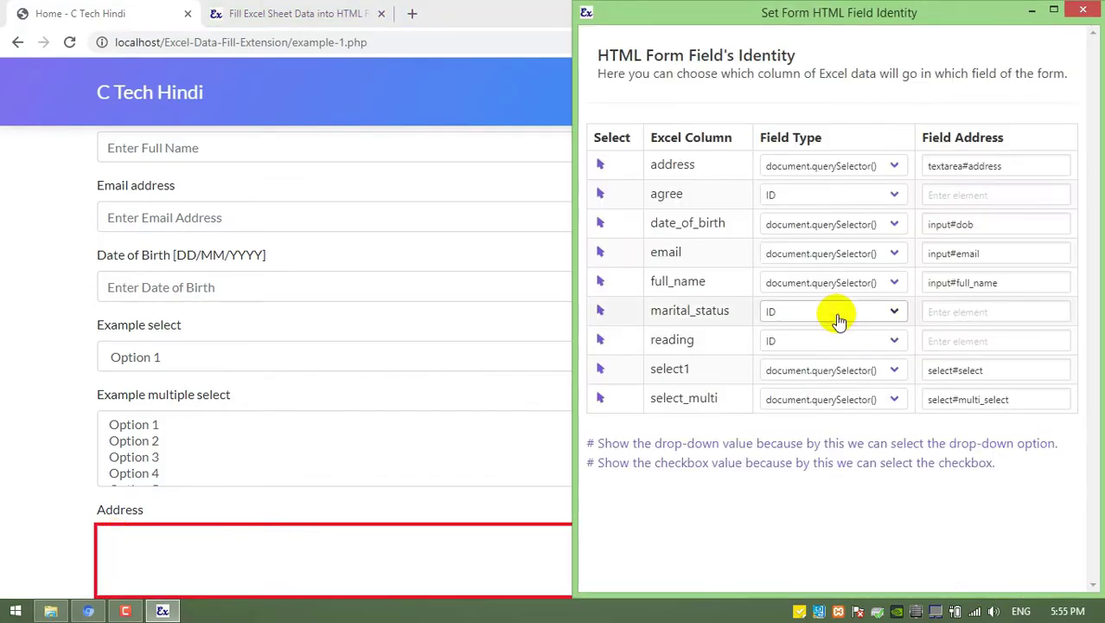
pyautogui.scroll(-3, 331, 328)
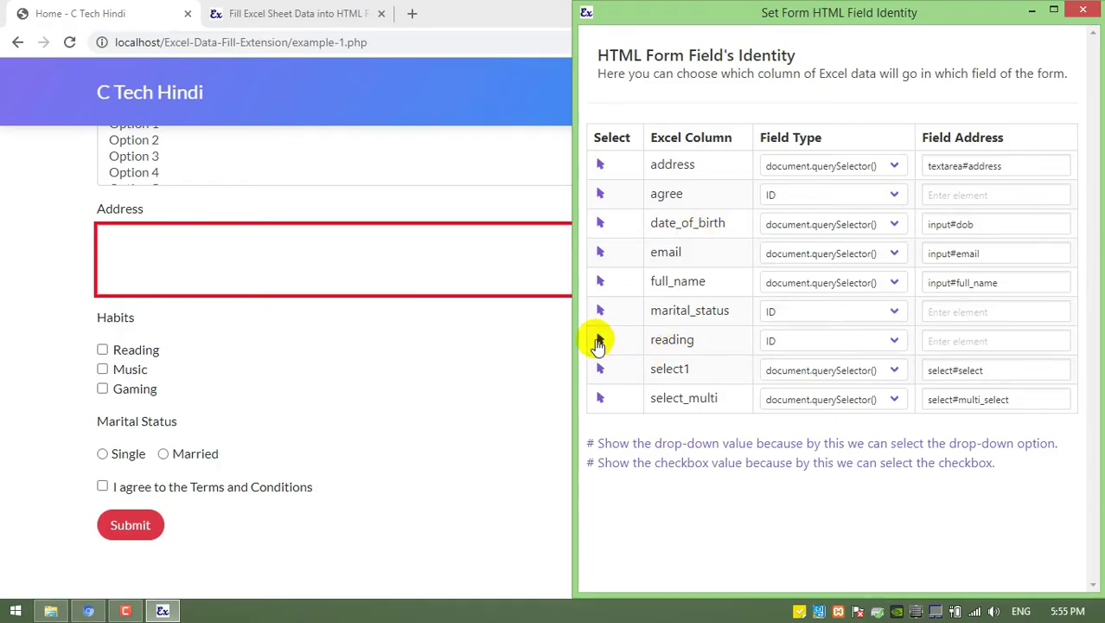
pyautogui.click(600, 339)
pyautogui.click(102, 350)
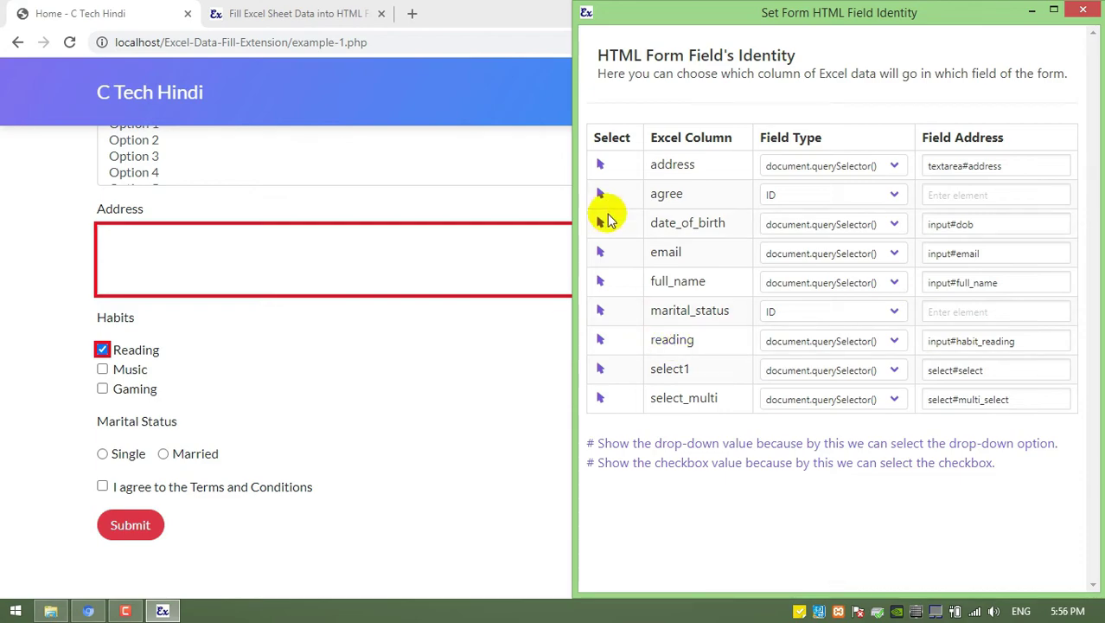
pyautogui.click(600, 193)
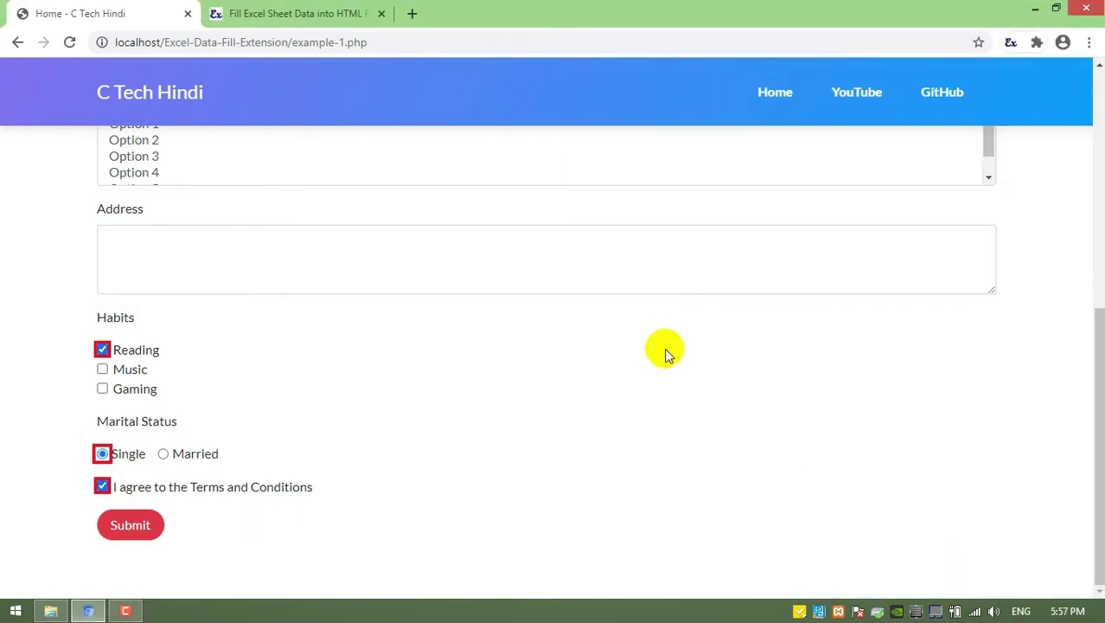
# Step: Reload the options page, then insert Excel columns named music and gaming
pyautogui.click(76, 47)
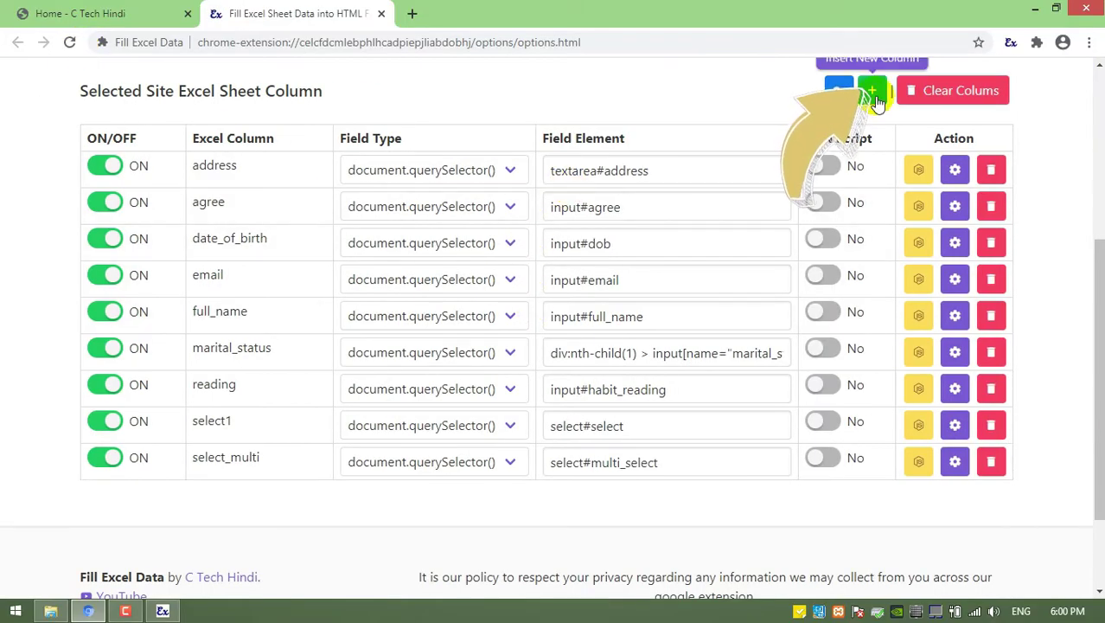
pyautogui.click(871, 90)
pyautogui.write('mu')
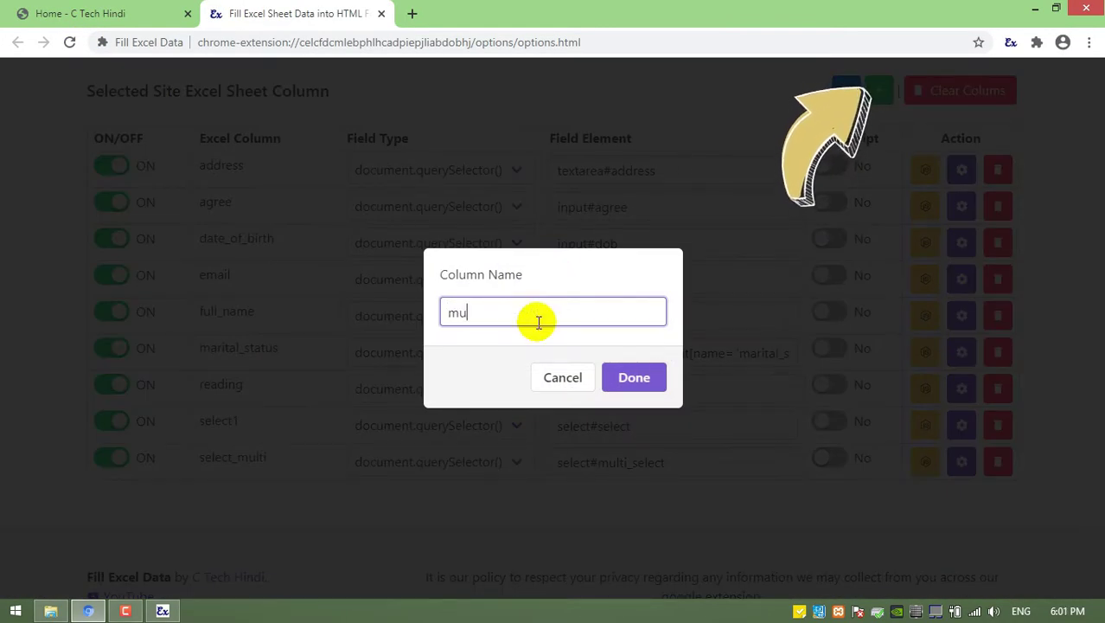
pyautogui.write('sic')
pyautogui.press('Return')
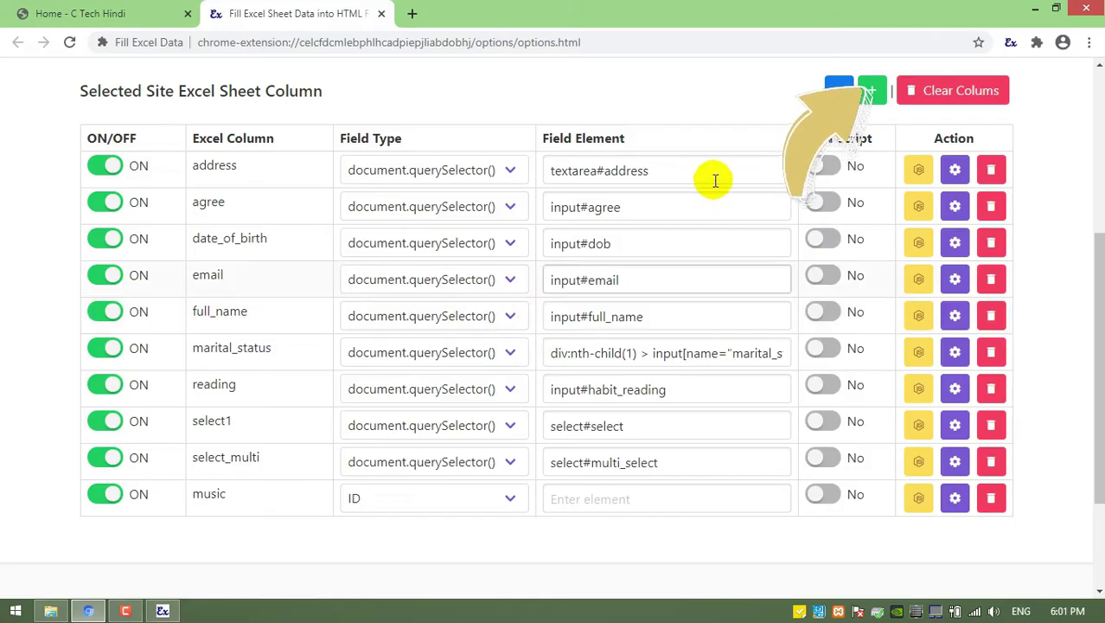
pyautogui.click(871, 90)
pyautogui.write('g')
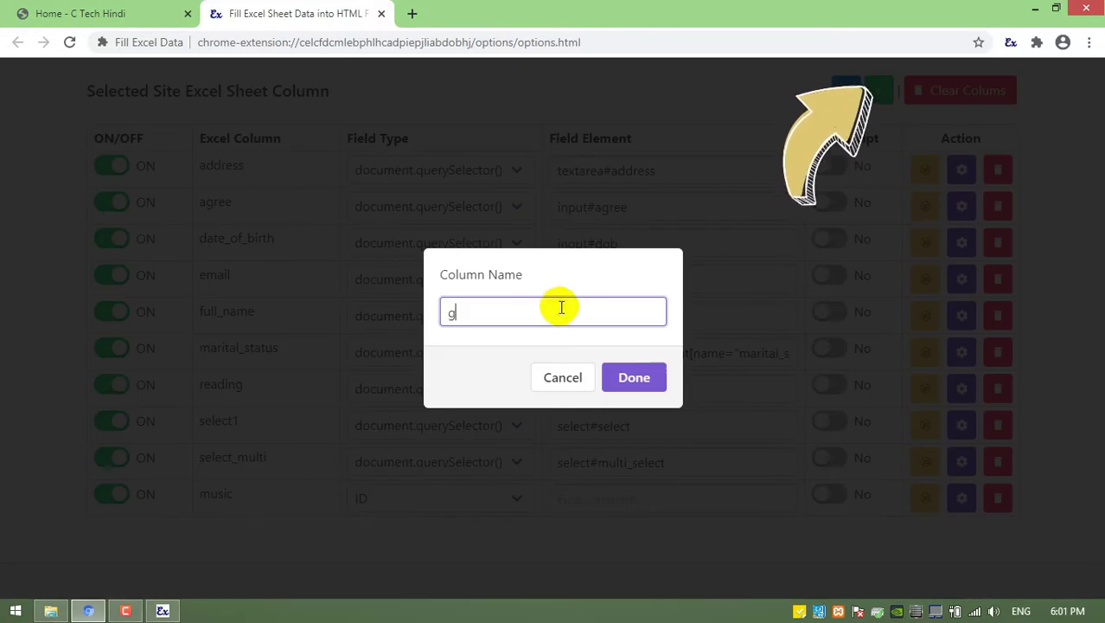
pyautogui.write('aming')
pyautogui.press('Return')
pyautogui.scroll(-2, 561, 307)
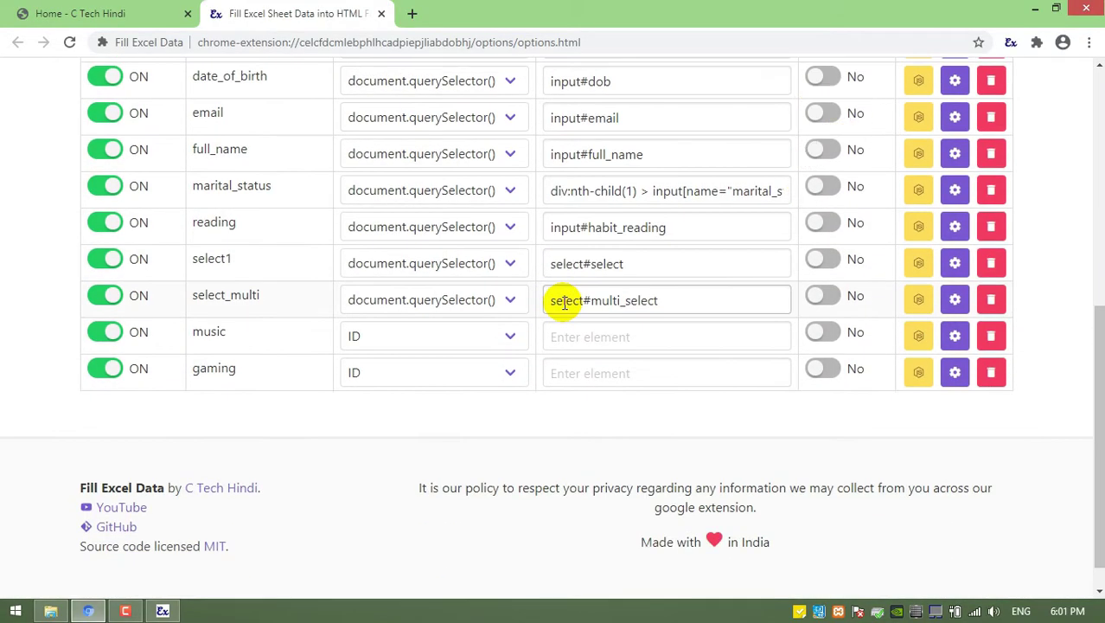
# Step: Assign the form's Gaming checkbox to gaming and the Music checkbox to music
pyautogui.click(145, 4)
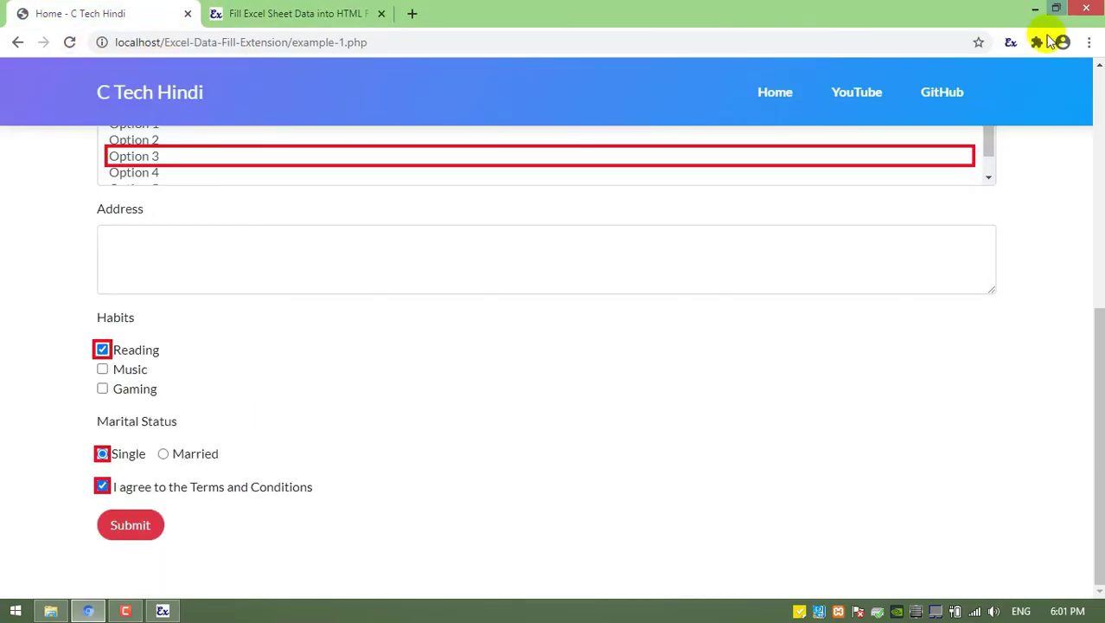
pyautogui.click(1010, 42)
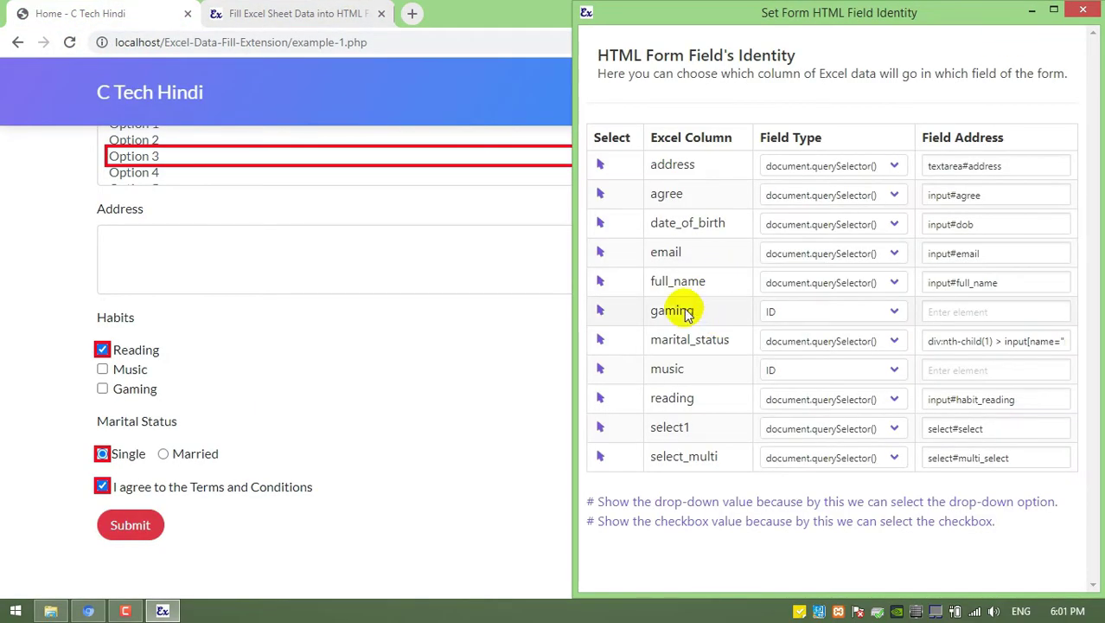
pyautogui.click(600, 310)
pyautogui.click(119, 391)
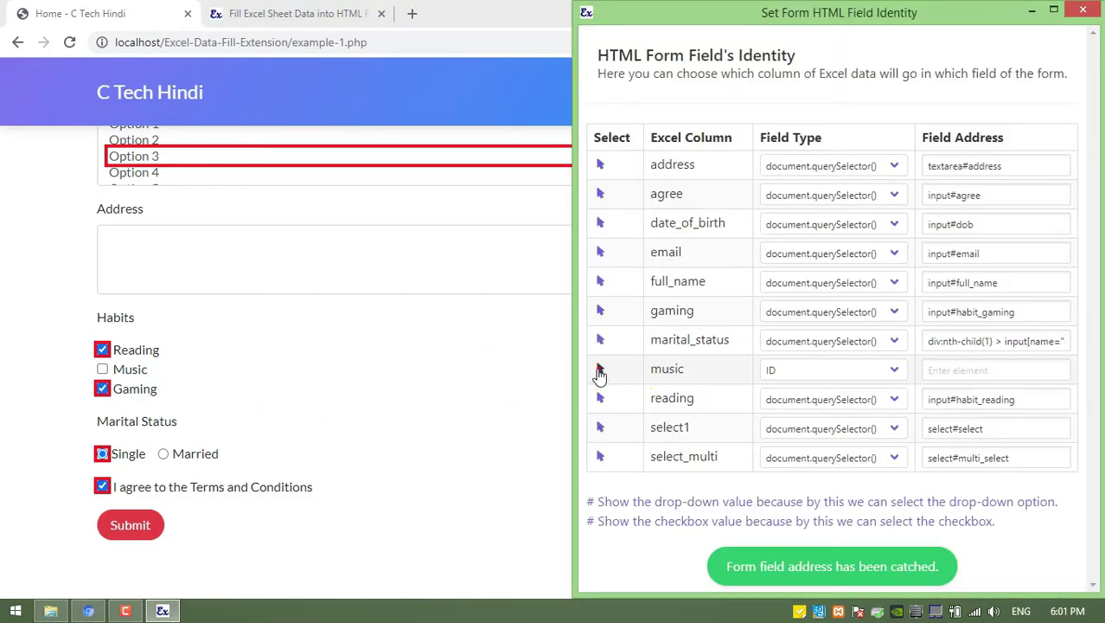
pyautogui.click(600, 372)
pyautogui.click(103, 369)
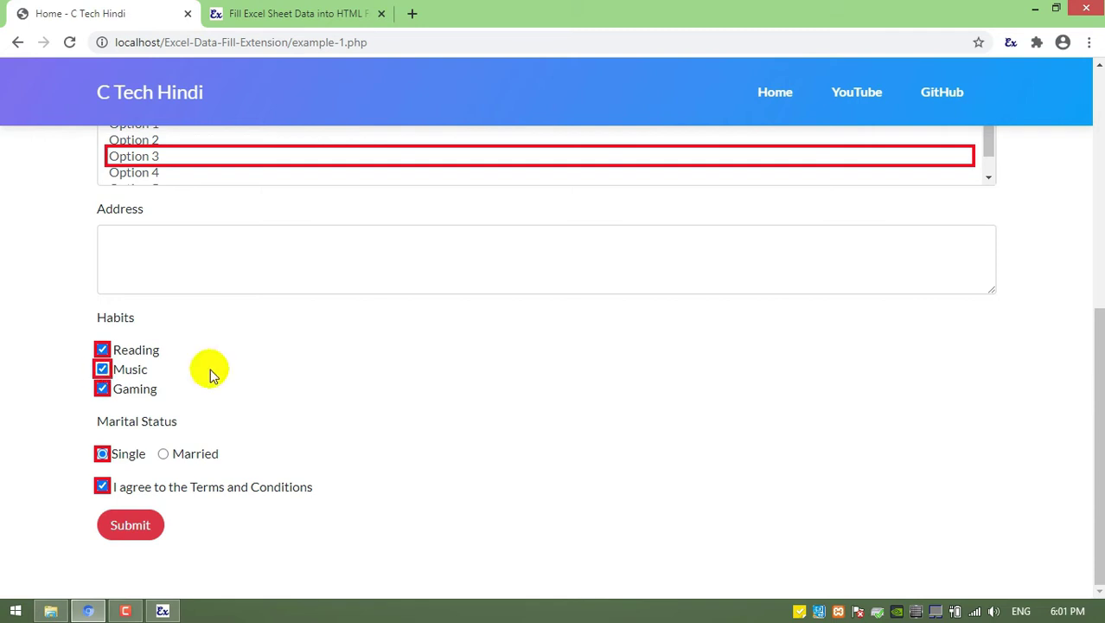
pyautogui.click(1080, 15)
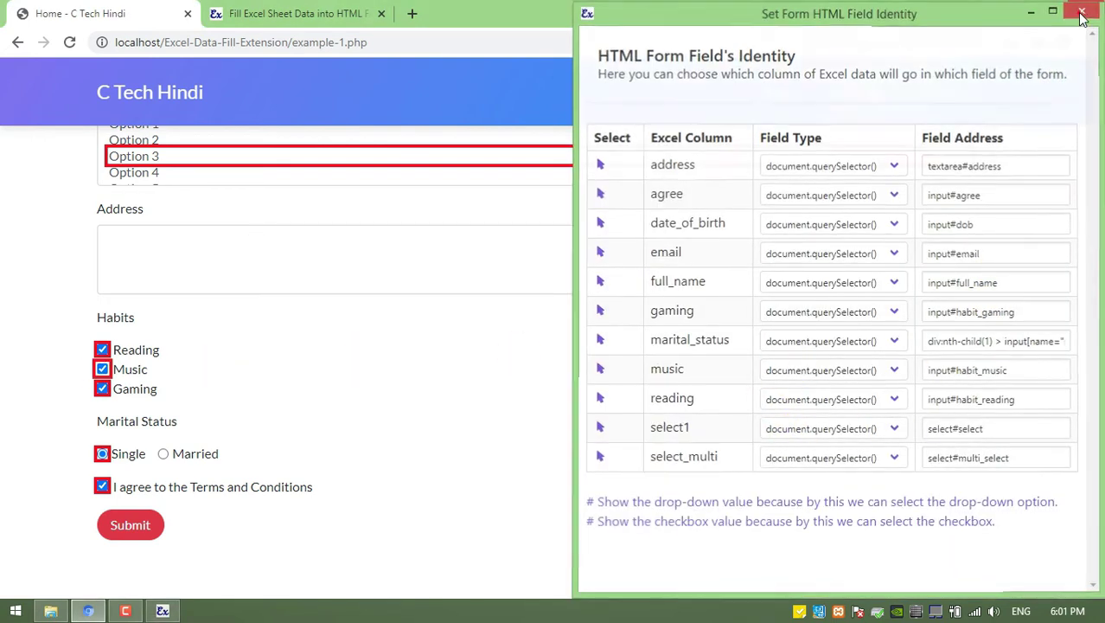
pyautogui.click(353, 10)
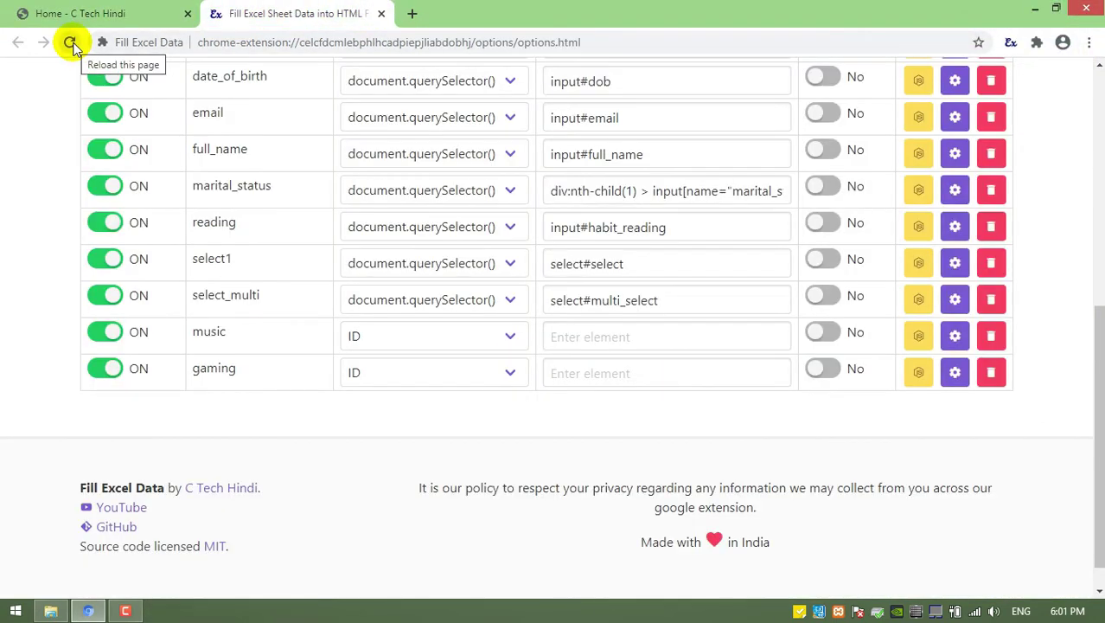
# Step: Reload the options and fetch the Excel sheet data, confirming to replace it with rows Name1–Name9
pyautogui.click(73, 43)
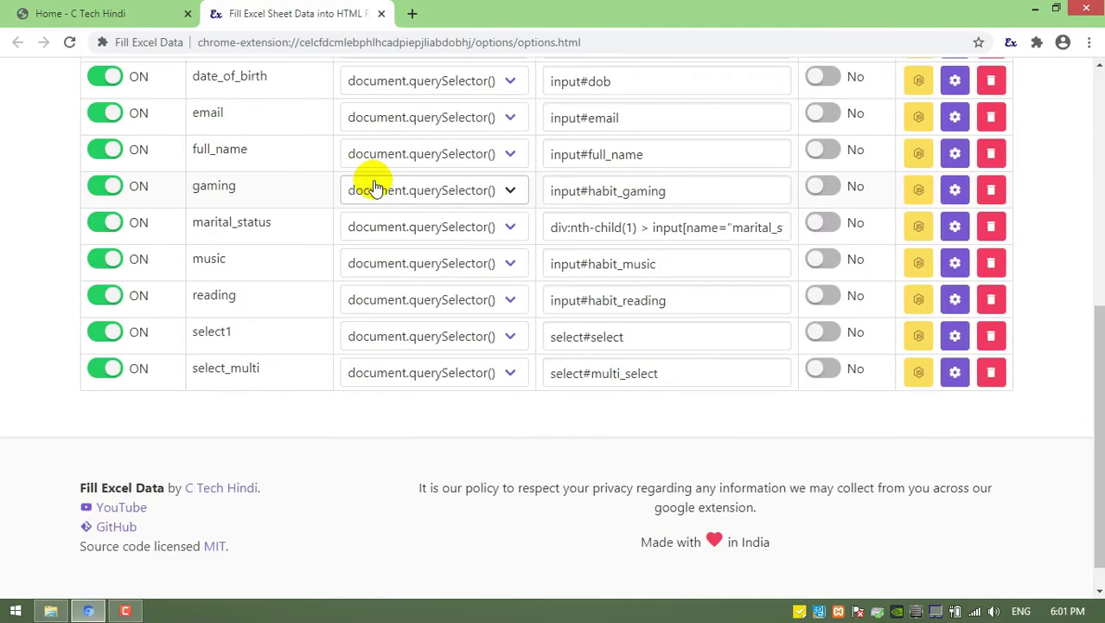
pyautogui.scroll(2, 548, 289)
pyautogui.scroll(1, 549, 289)
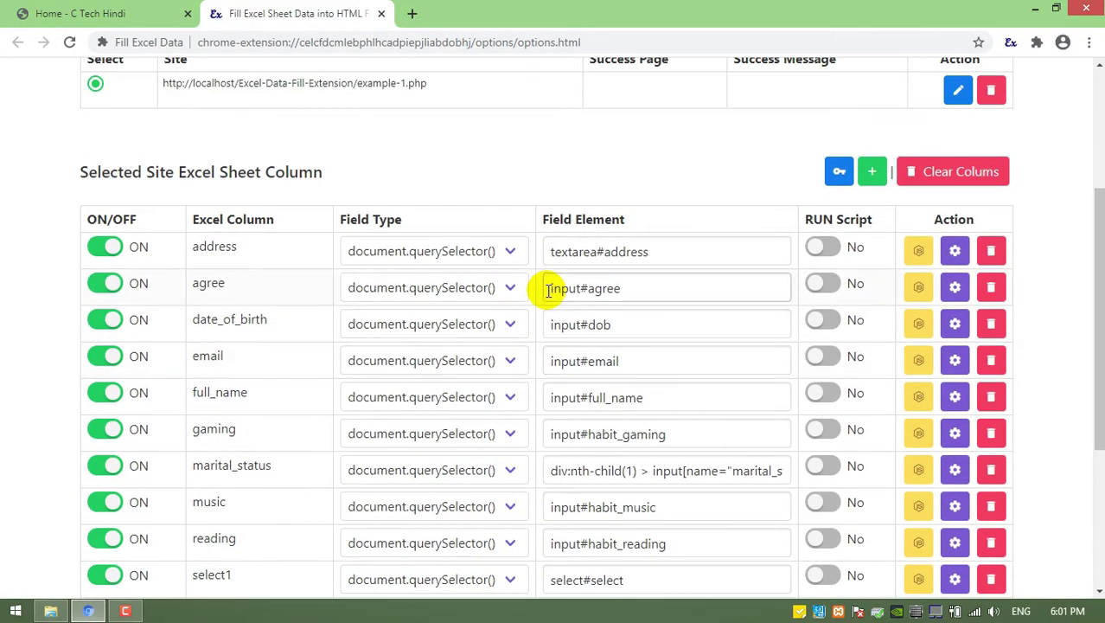
pyautogui.scroll(1, 548, 290)
pyautogui.scroll(-1, 484, 251)
pyautogui.scroll(2, 437, 234)
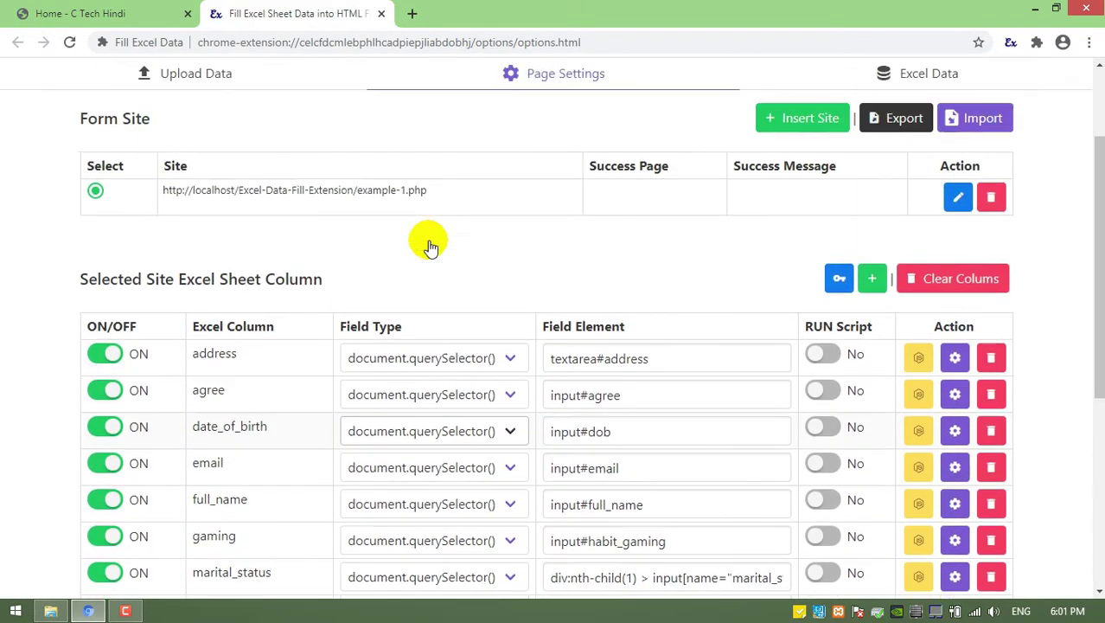
pyautogui.scroll(2, 430, 247)
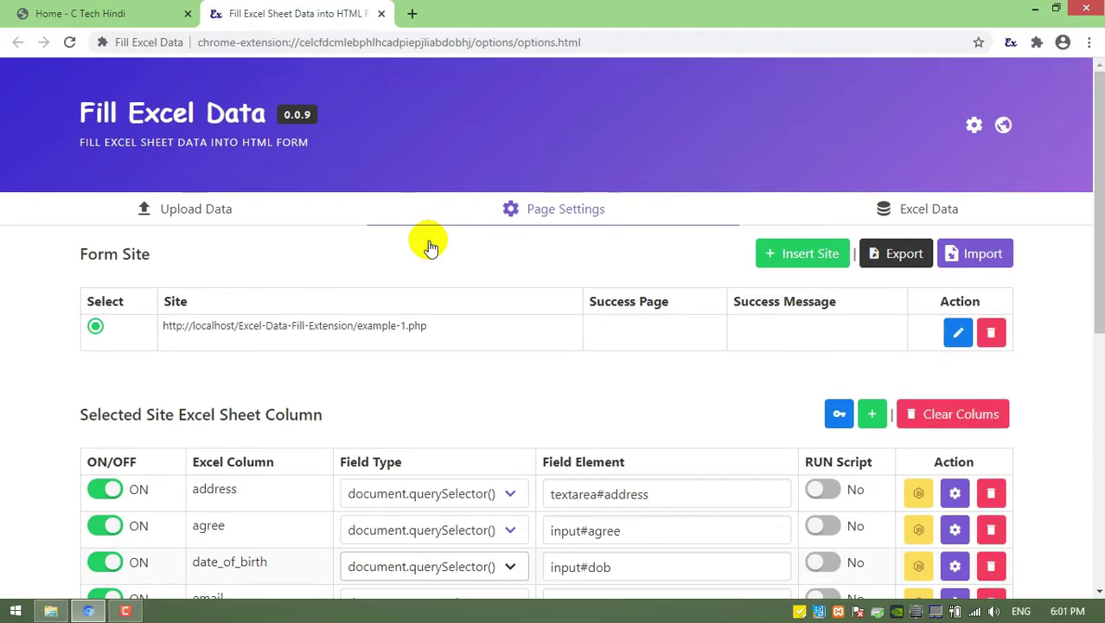
pyautogui.click(928, 213)
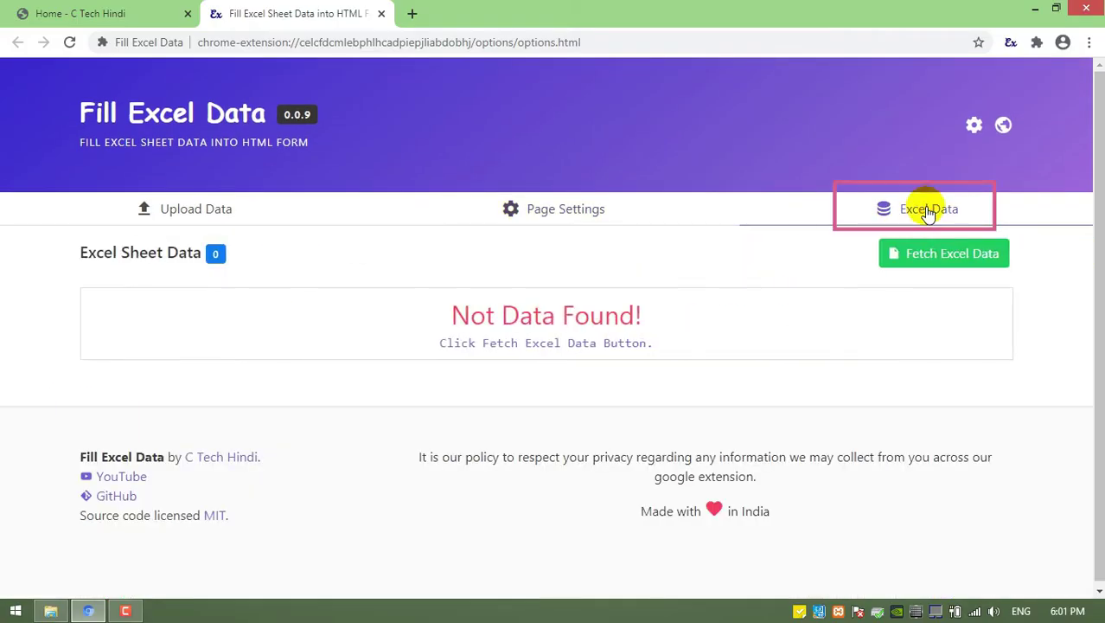
pyautogui.click(935, 256)
pyautogui.click(711, 391)
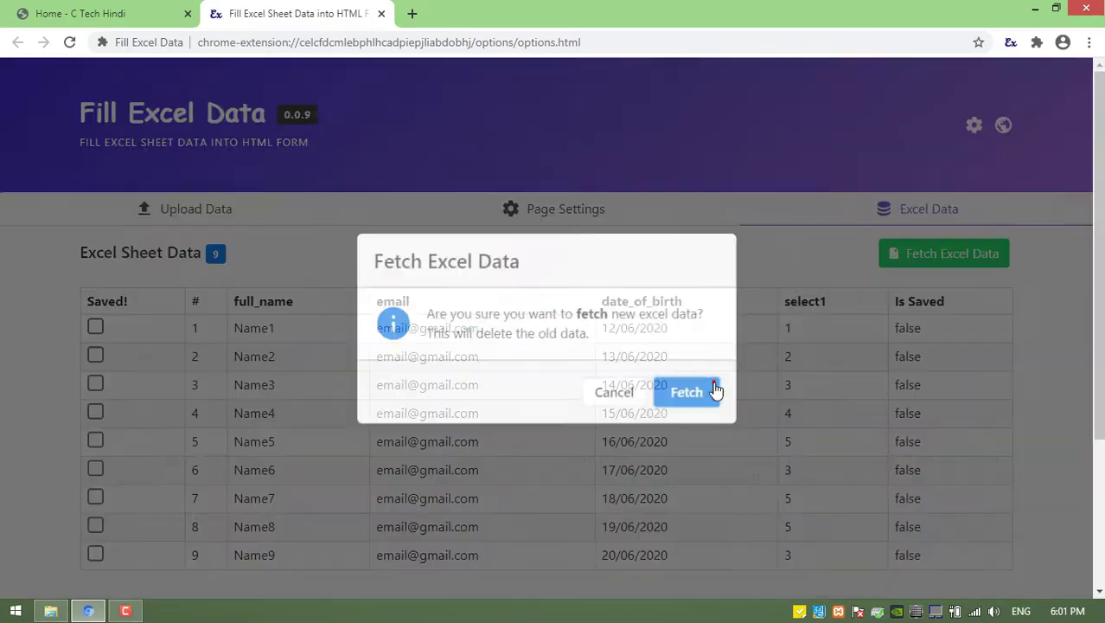
pyautogui.scroll(-2, 377, 286)
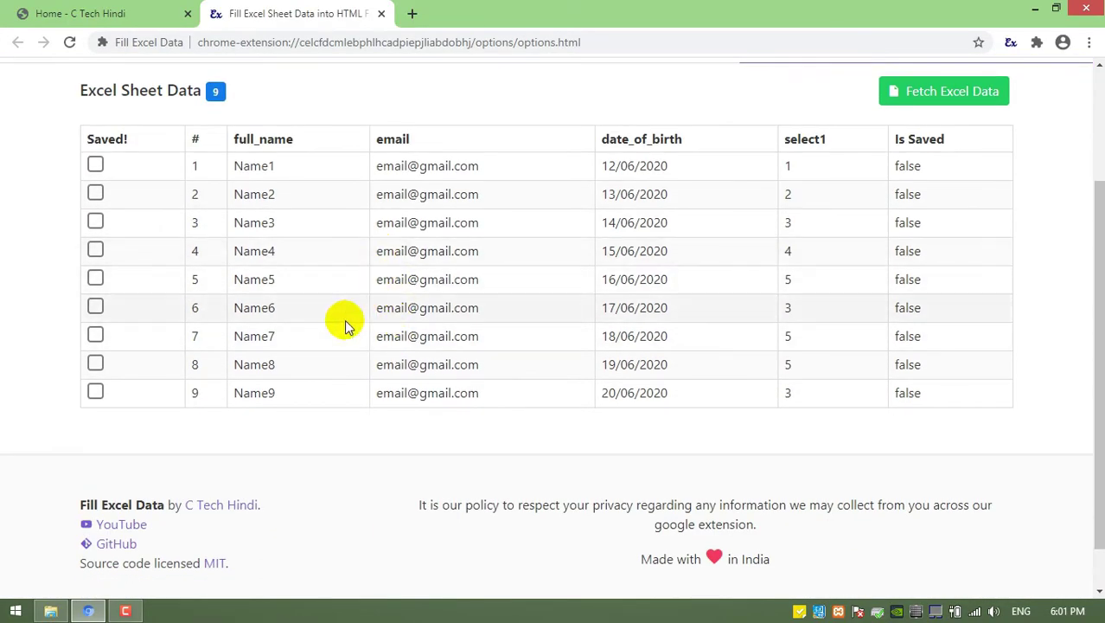
pyautogui.scroll(1, 467, 310)
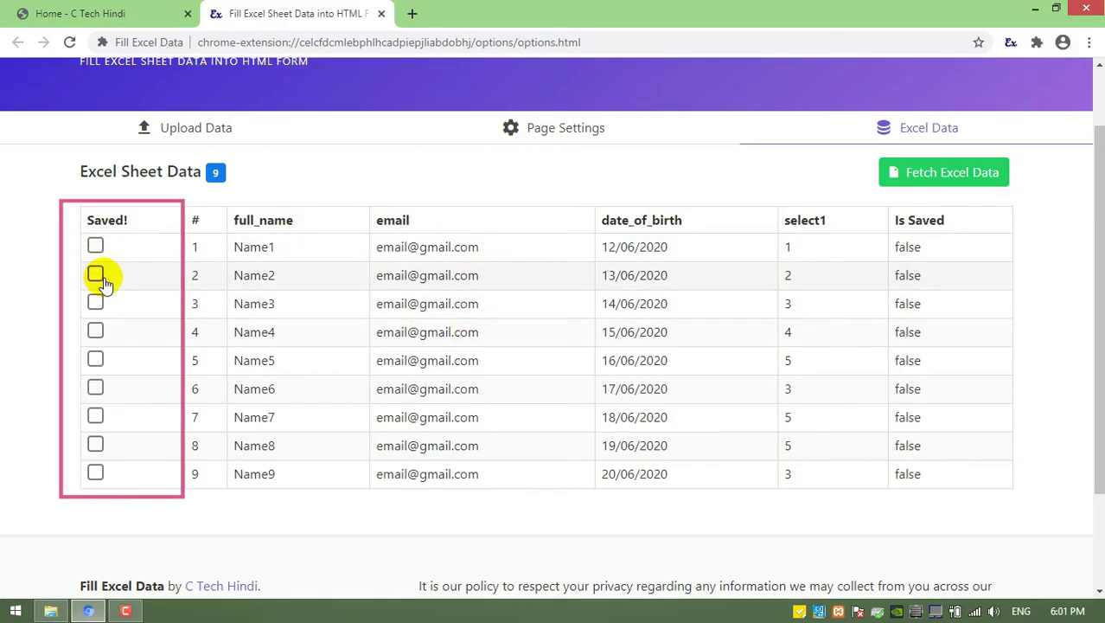
# Step: Toggle row 1's Saved flag off again, then reload the form so it auto-fills Name1's record
pyautogui.click(96, 248)
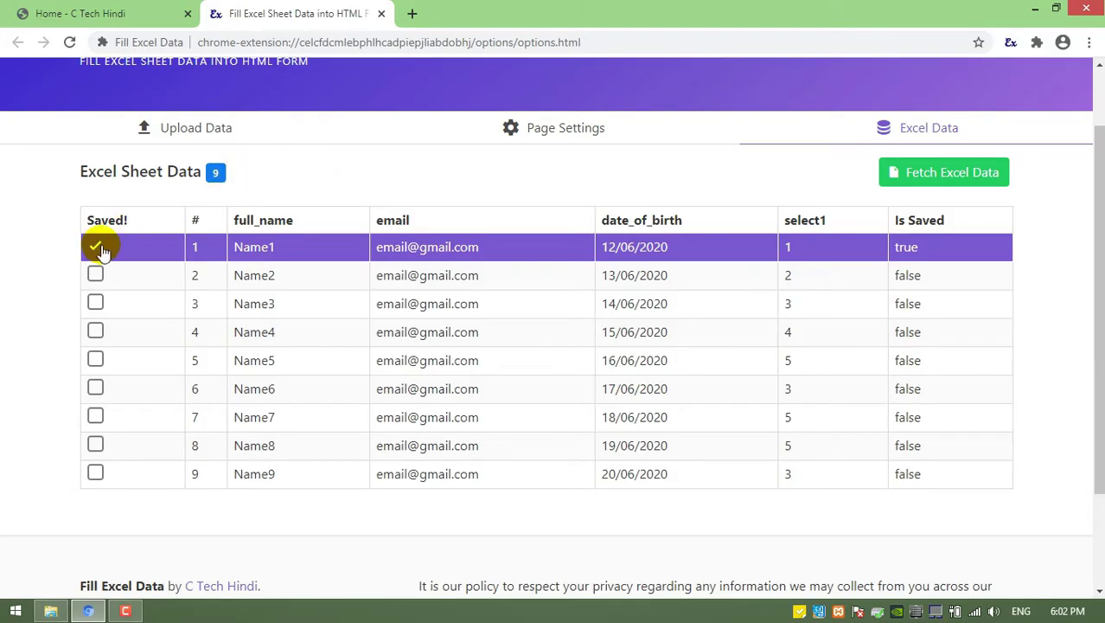
pyautogui.click(97, 247)
pyautogui.click(113, 13)
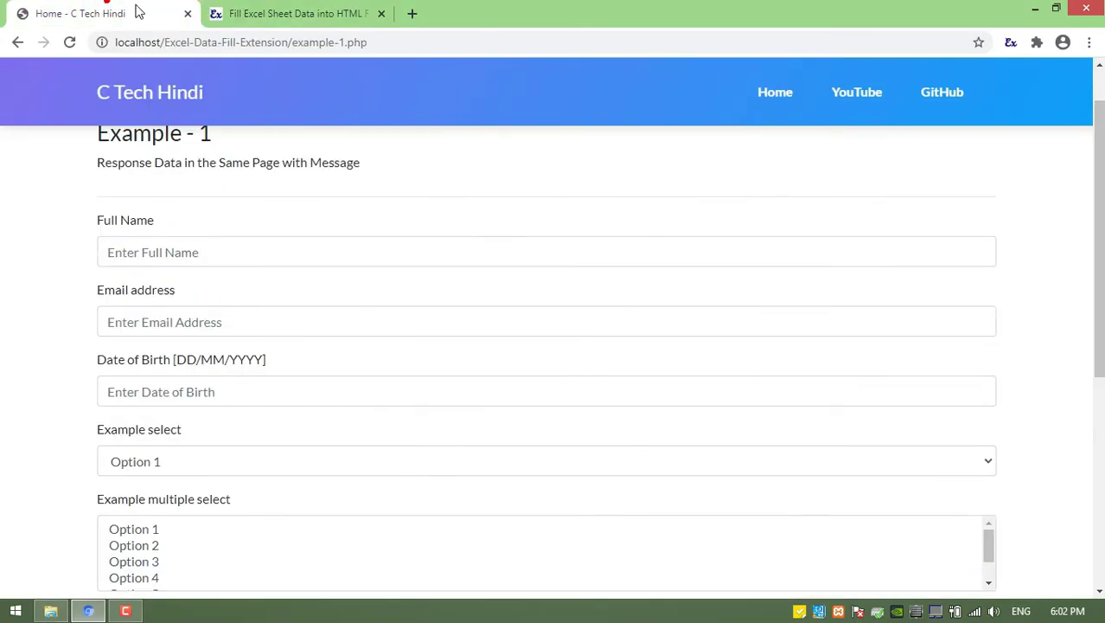
pyautogui.click(152, 42)
pyautogui.press('Return')
pyautogui.scroll(-1, 185, 242)
pyautogui.scroll(-1, 185, 247)
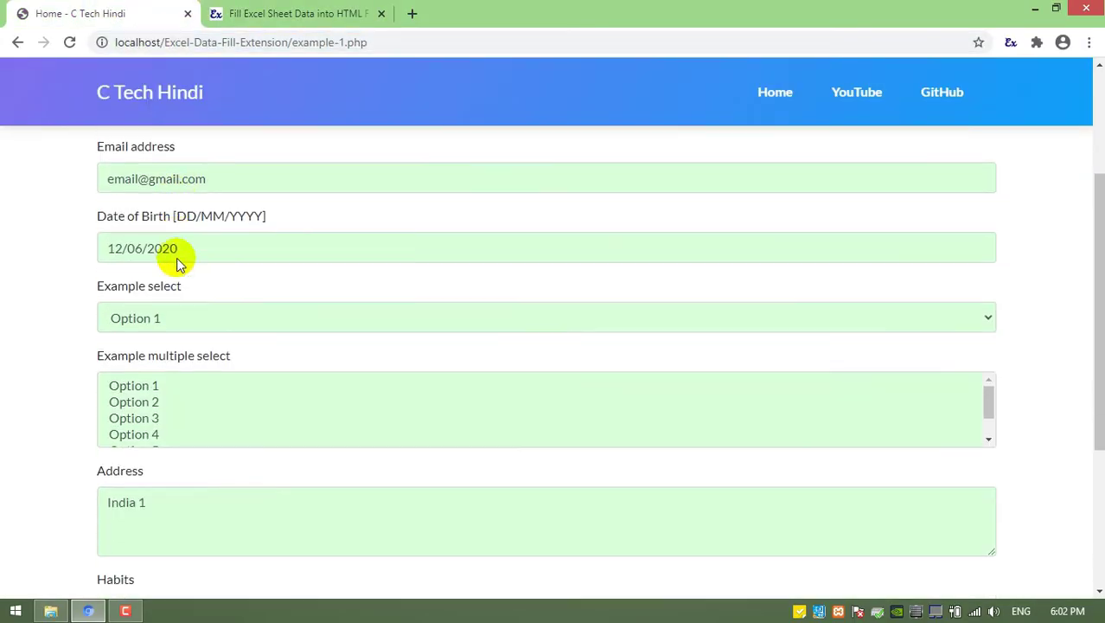
pyautogui.scroll(-1, 190, 239)
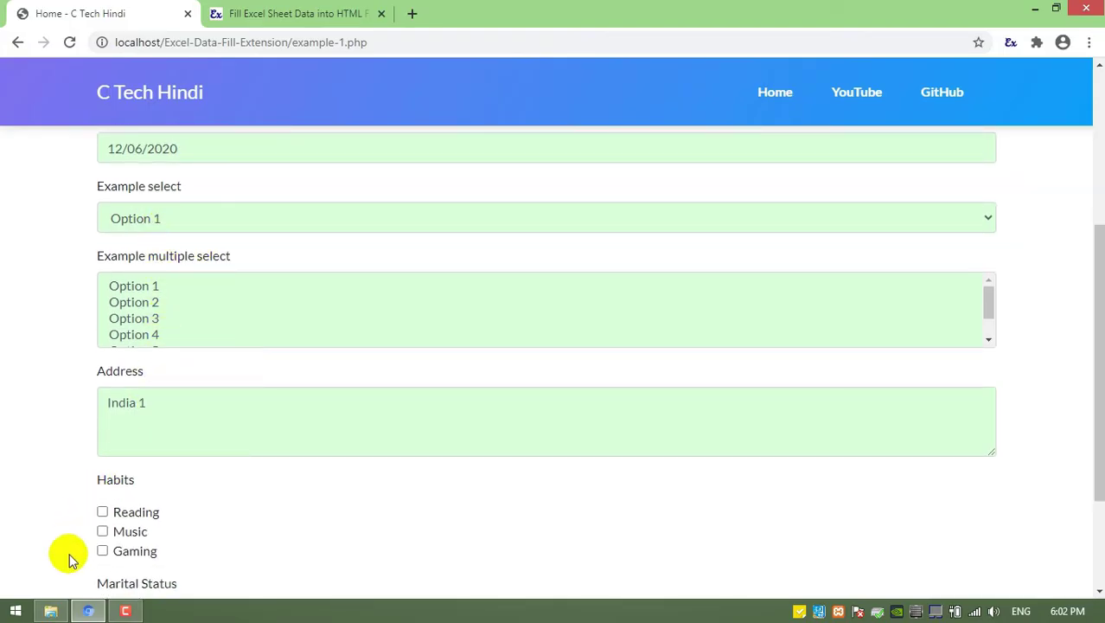
pyautogui.click(51, 610)
# Step: Open example-1.xlsx in Excel, check row 2's select_multi value 1,2,3, then return to Page Settings
pyautogui.doubleClick(354, 370)
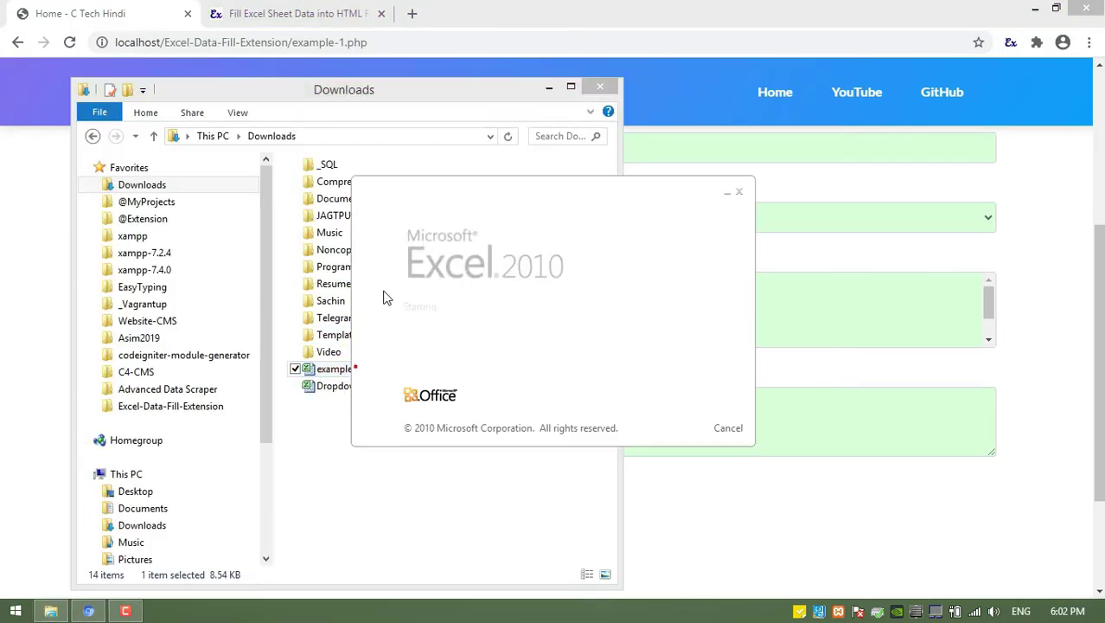
pyautogui.click(305, 93)
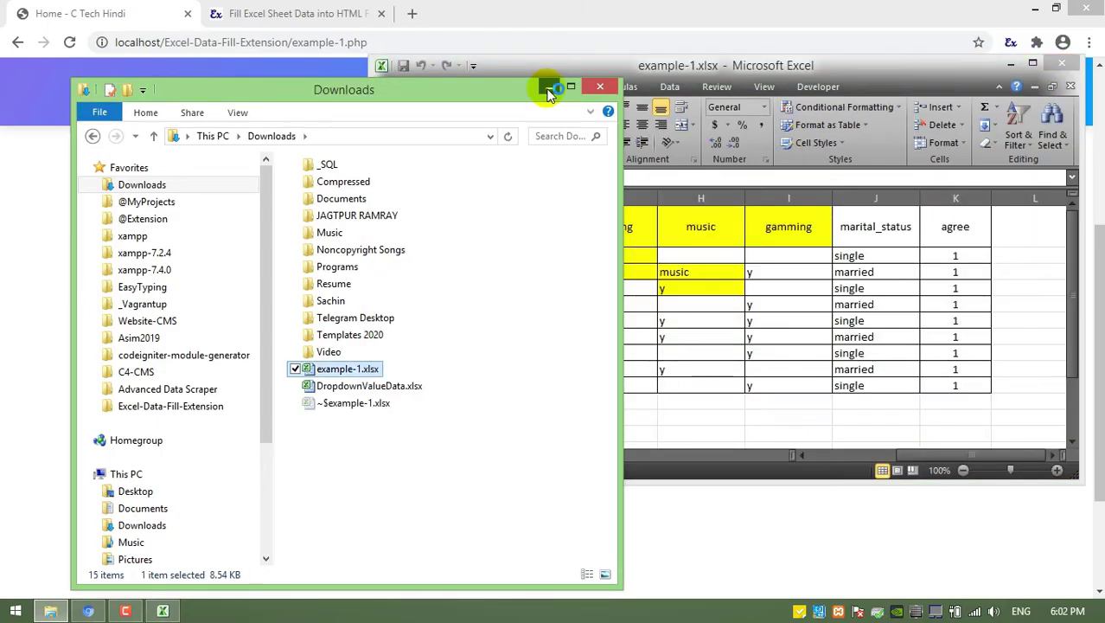
pyautogui.click(548, 86)
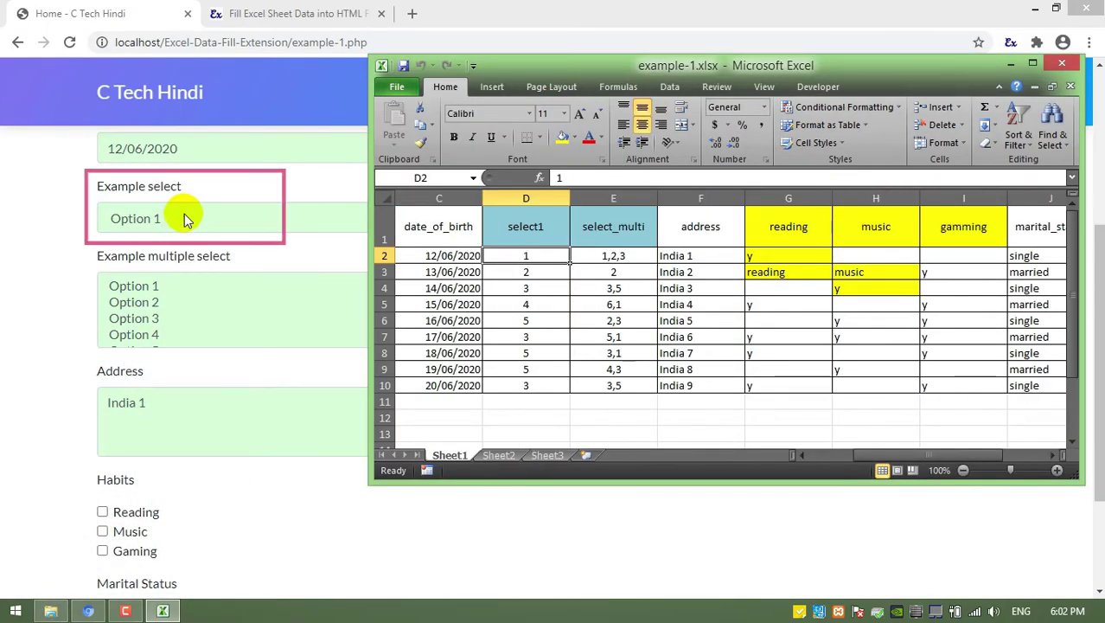
pyautogui.click(635, 256)
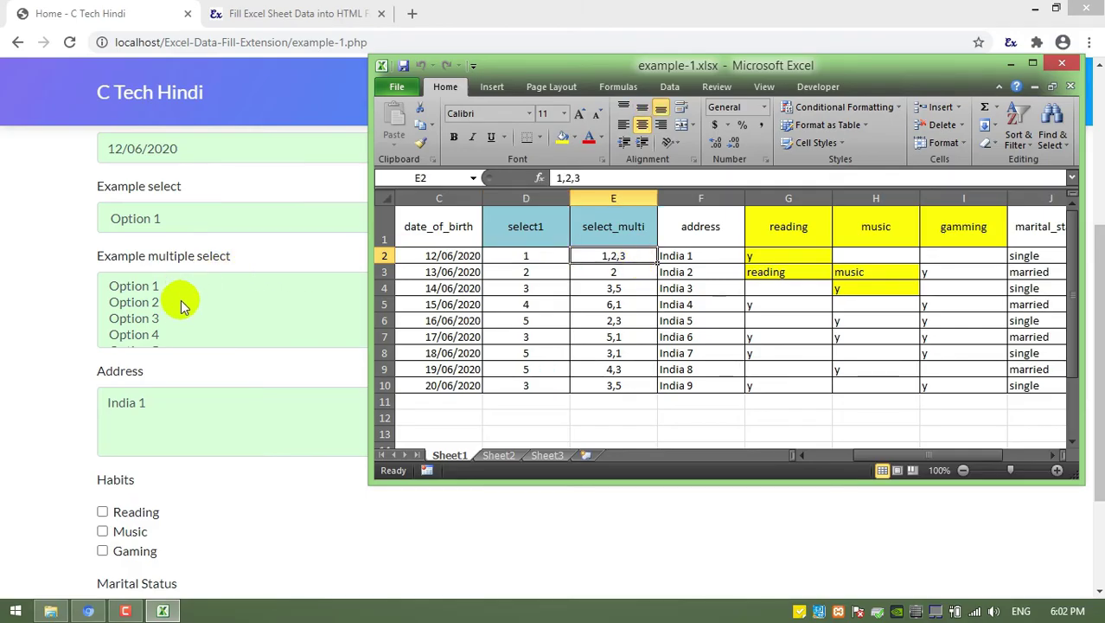
pyautogui.click(304, 11)
pyautogui.click(523, 134)
# Step: Set the select_multi column to Multiple Select (Drop-down), filled Through of Value, and save it
pyautogui.scroll(-5, 530, 153)
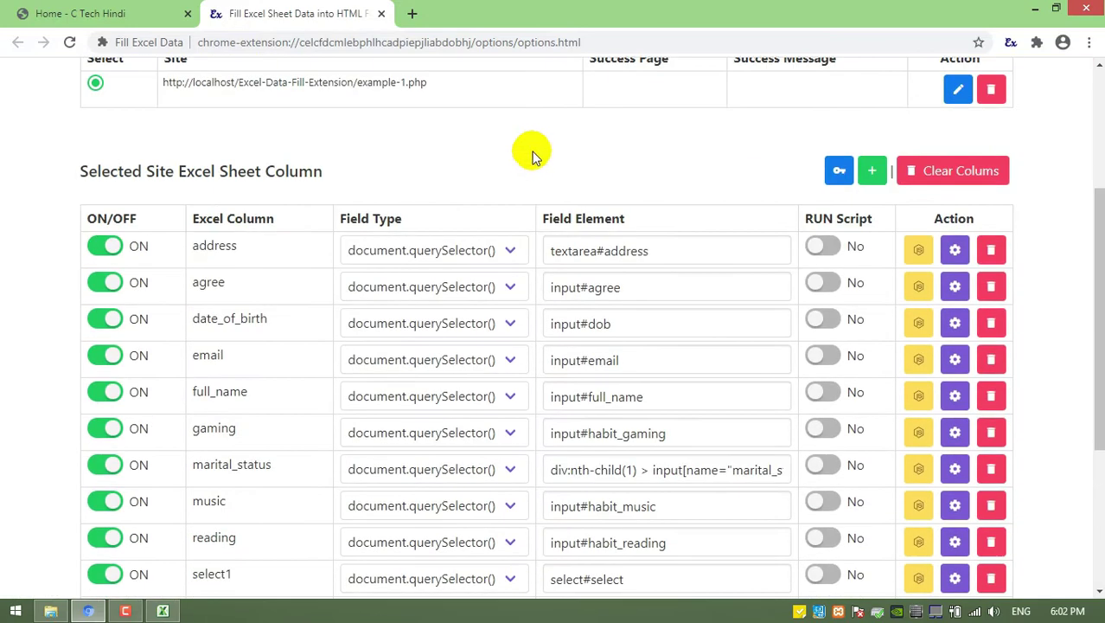
pyautogui.scroll(-2, 519, 285)
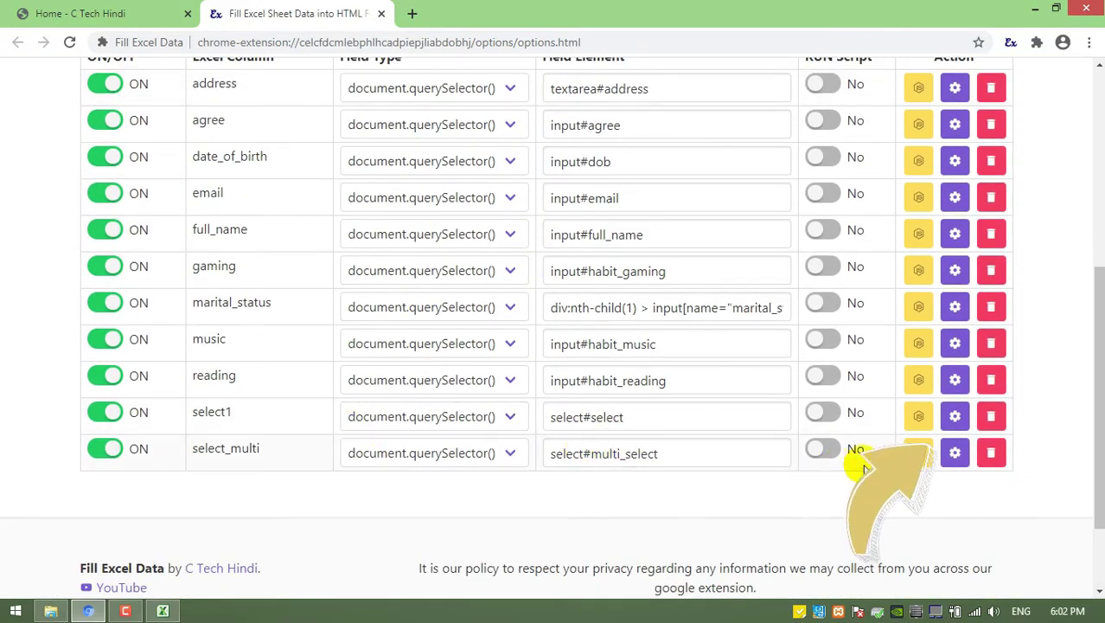
pyautogui.click(954, 454)
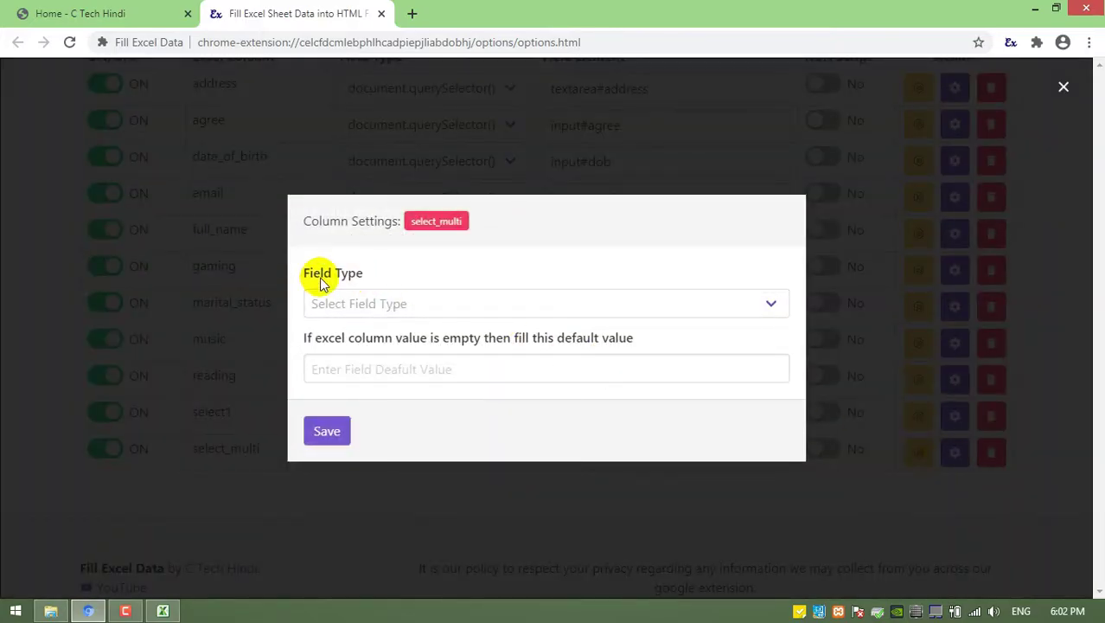
pyautogui.click(376, 304)
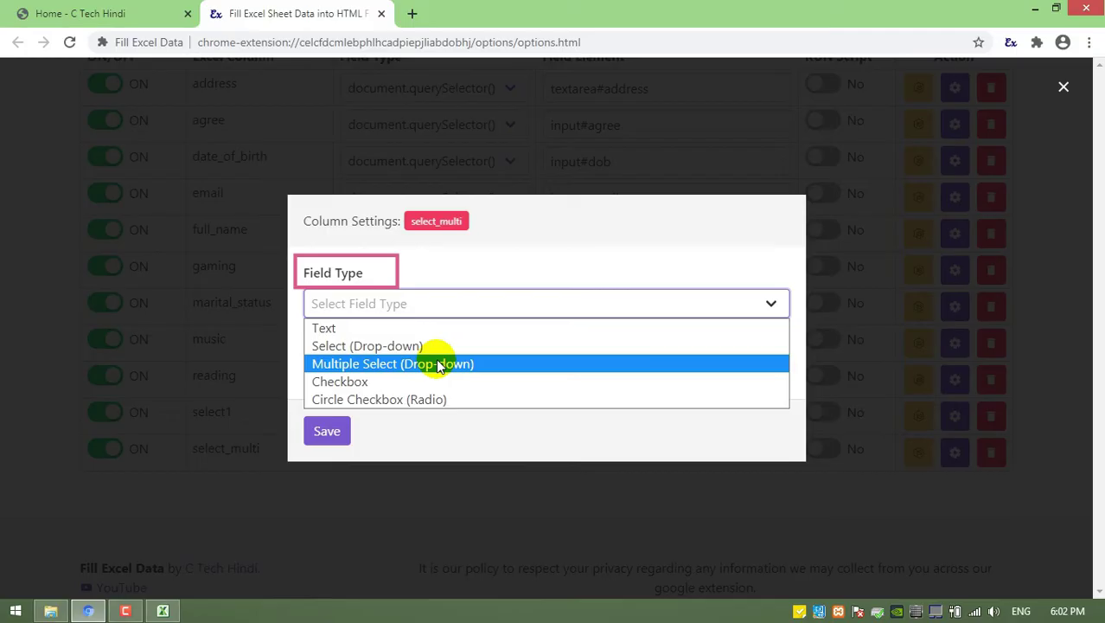
pyautogui.click(439, 364)
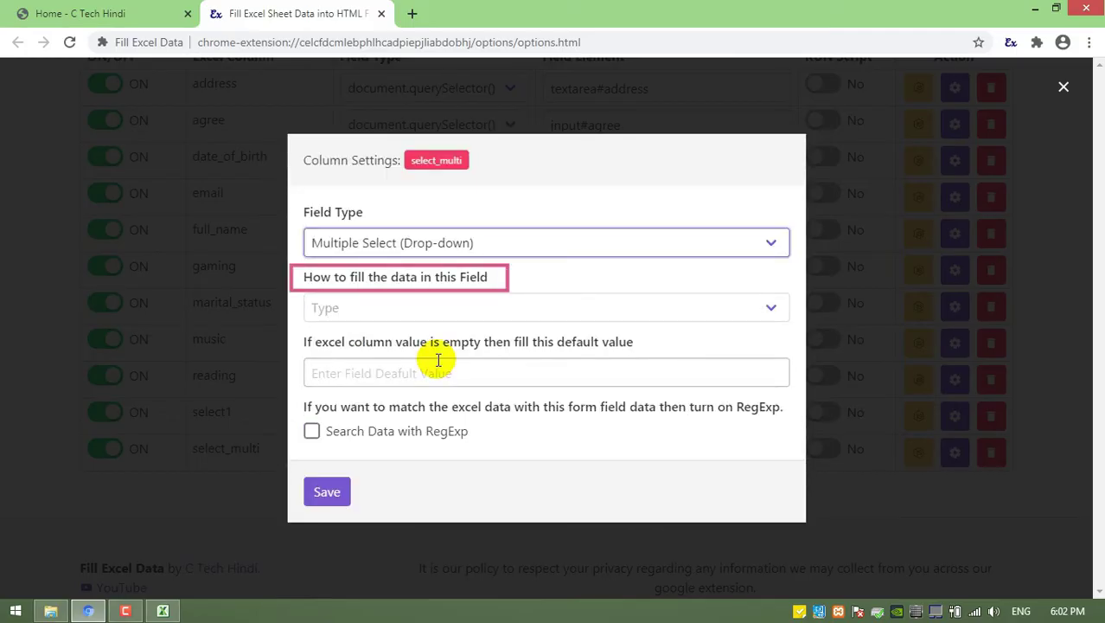
pyautogui.click(363, 309)
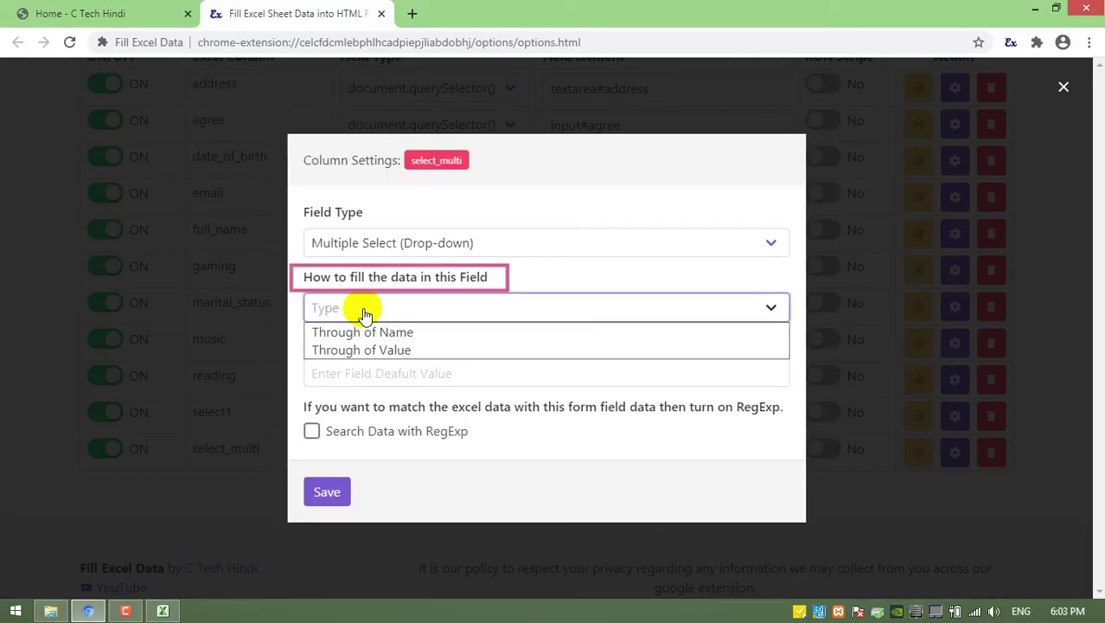
pyautogui.click(363, 313)
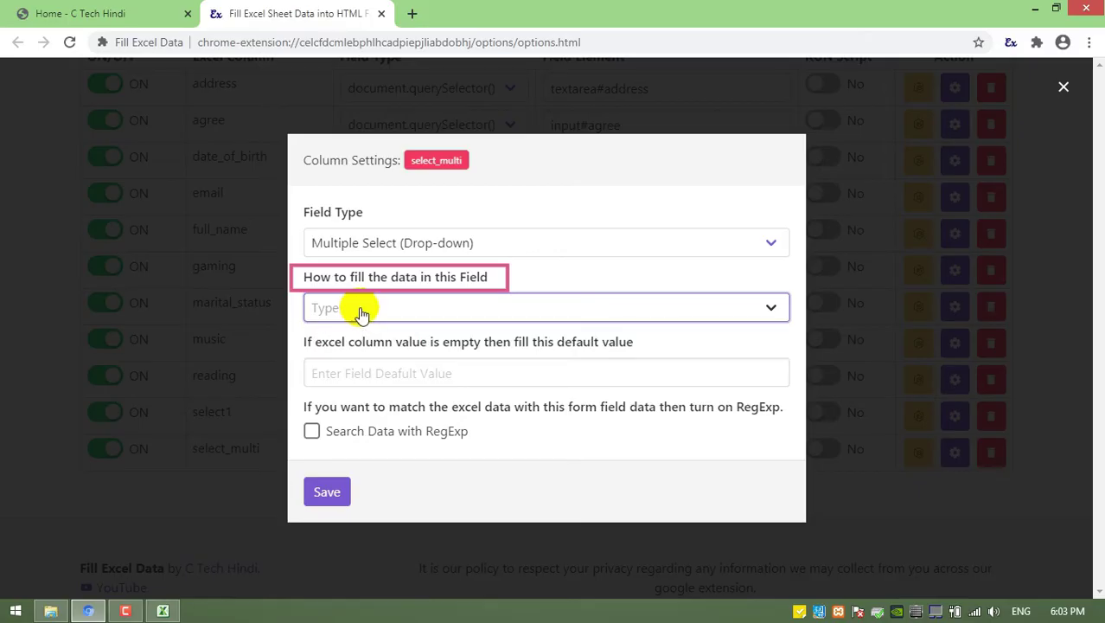
pyautogui.click(413, 309)
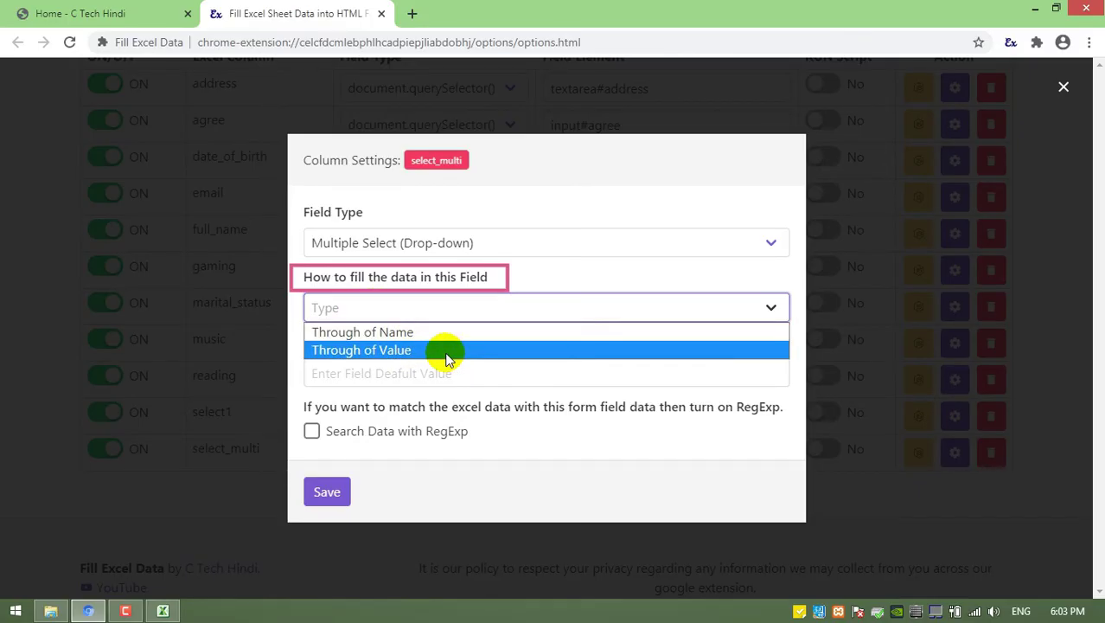
pyautogui.click(448, 353)
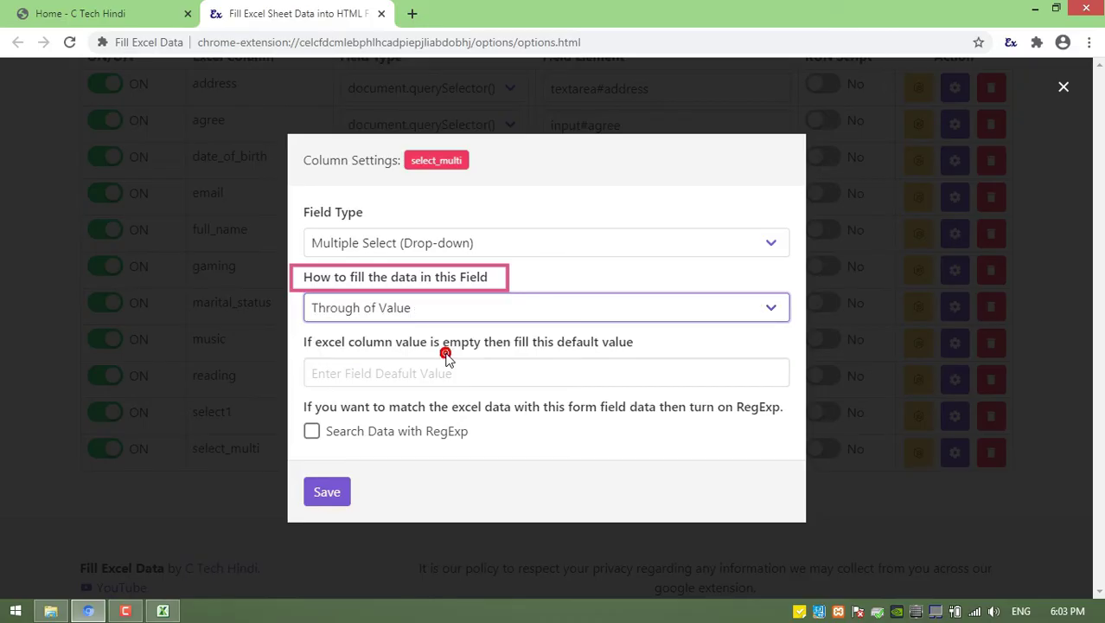
pyautogui.click(328, 495)
# Step: Reload the Example 1 form so it refills from the Excel data
pyautogui.click(86, 16)
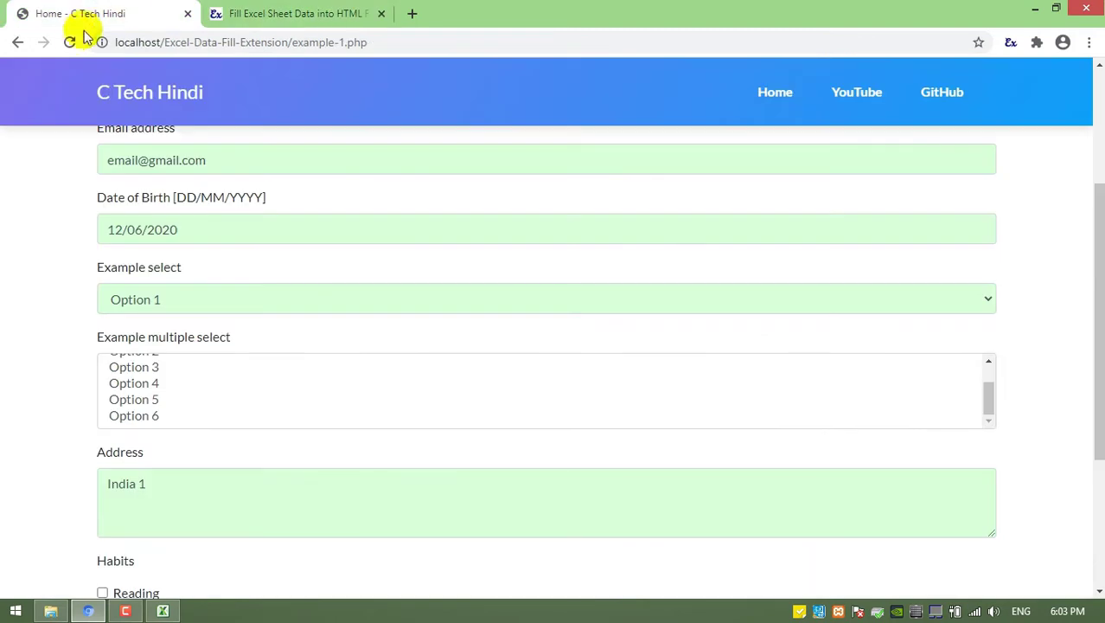
pyautogui.click(71, 40)
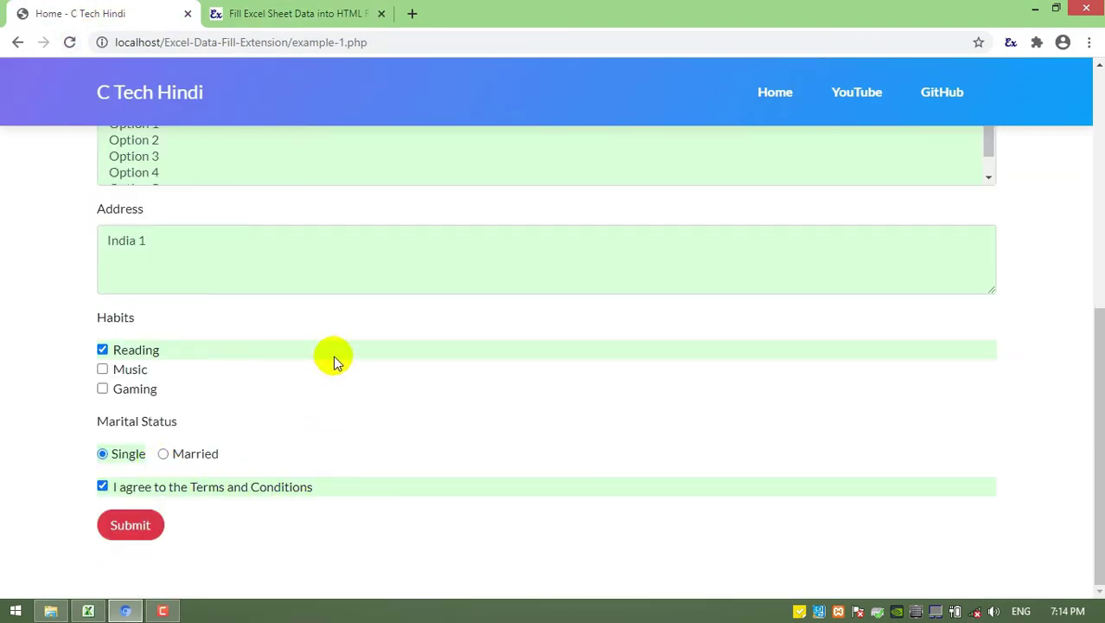
pyautogui.scroll(5, 319, 342)
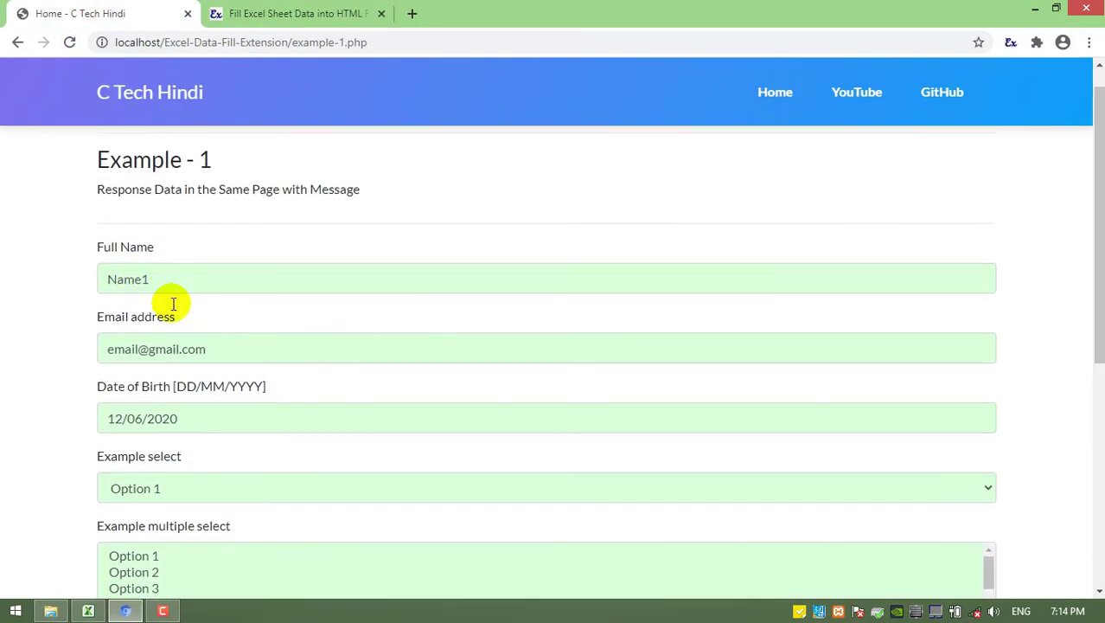
pyautogui.scroll(-3, 197, 281)
pyautogui.scroll(-3, 173, 556)
# Step: Mark row 1 (Name1) as saved and reload the form to fill row 2
pyautogui.click(285, 13)
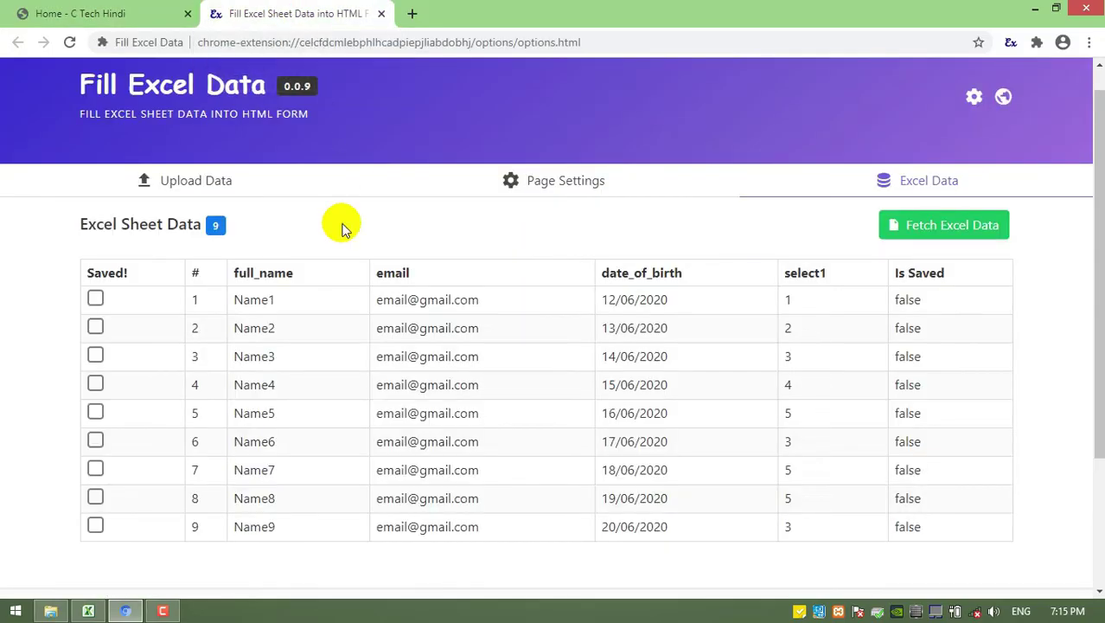
pyautogui.click(96, 299)
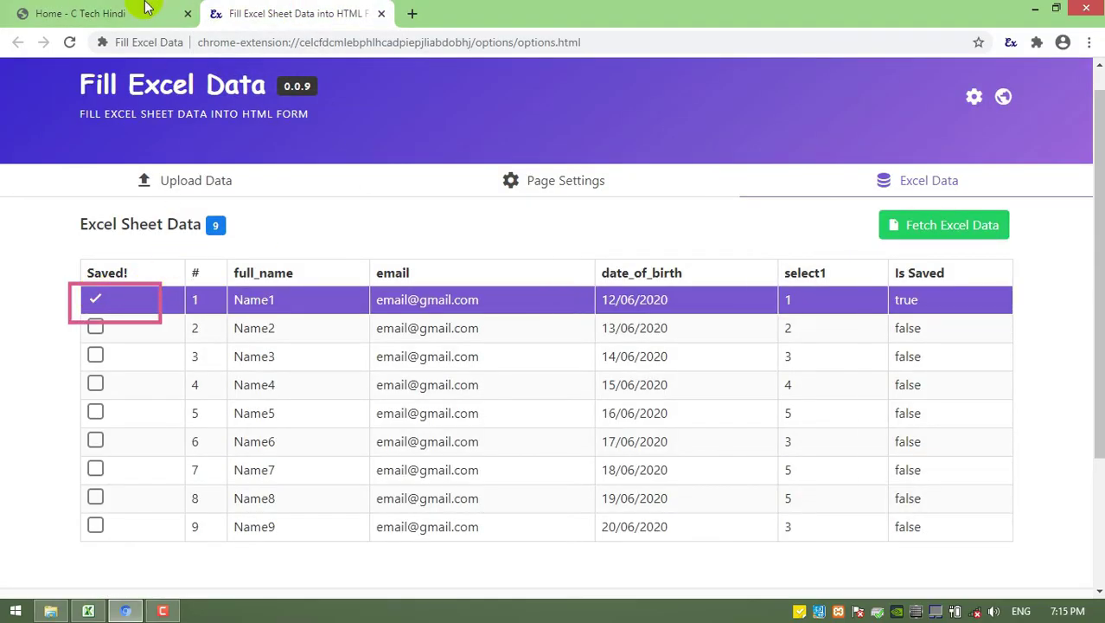
pyautogui.click(142, 9)
pyautogui.click(69, 42)
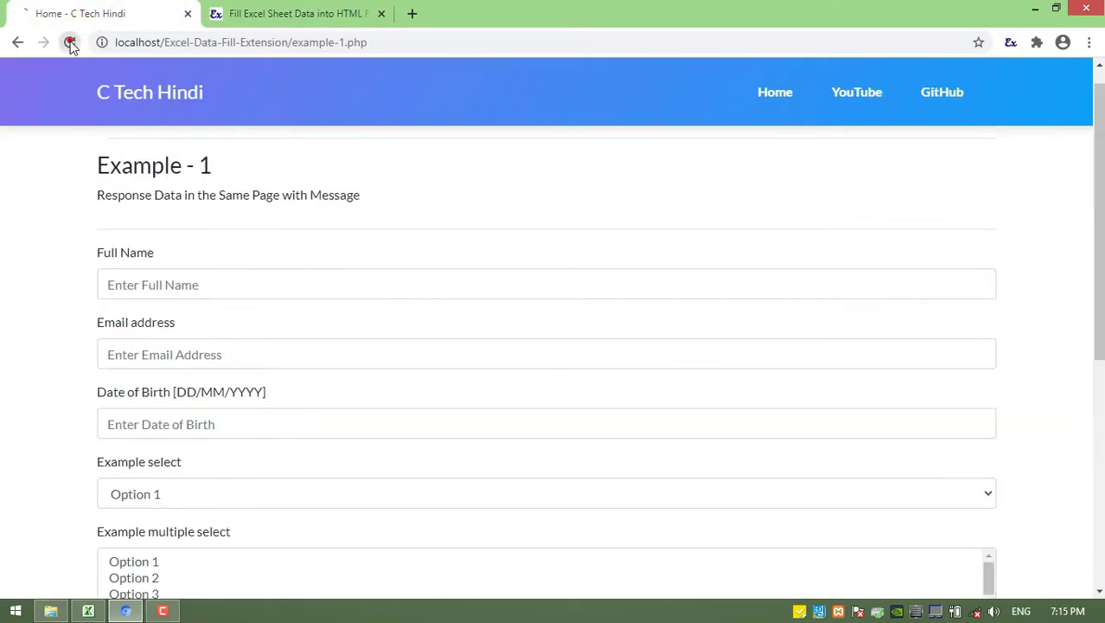
pyautogui.scroll(1, 182, 215)
pyautogui.scroll(2, 182, 215)
pyautogui.scroll(1, 183, 215)
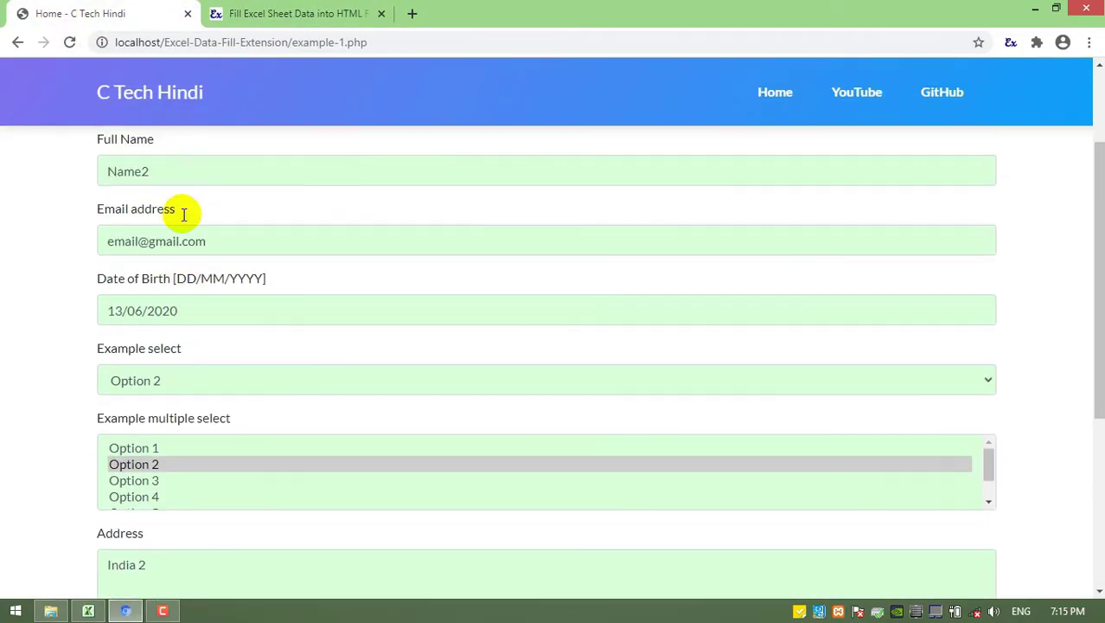
# Step: Compare the form's Name2 values, including marital status, against the row in Excel
pyautogui.click(87, 612)
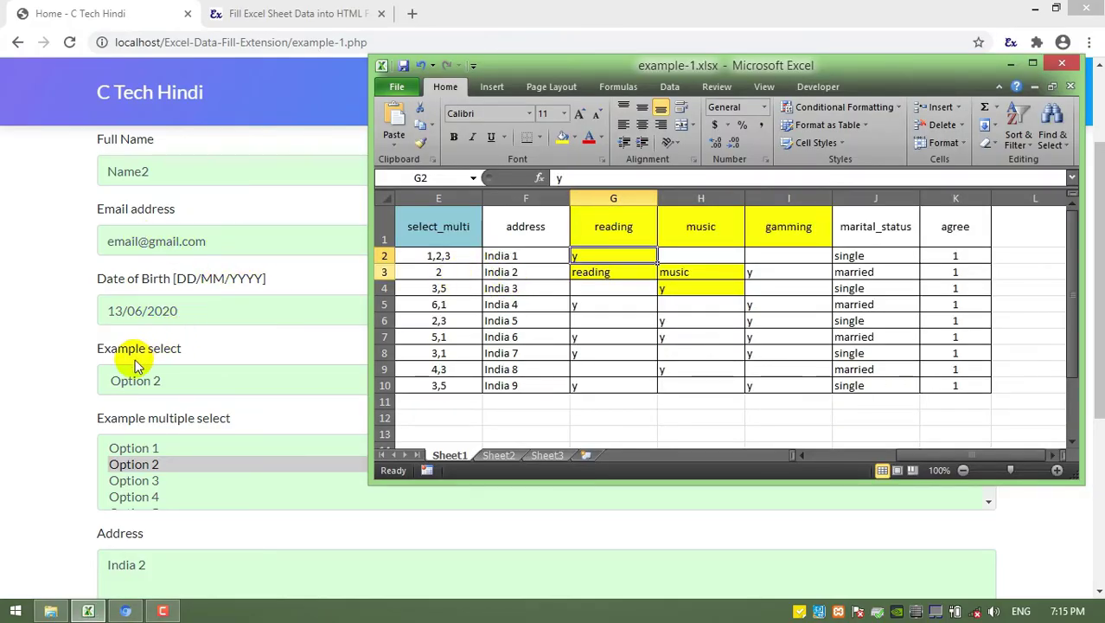
pyautogui.press('Down')
pyautogui.press('Left')
pyautogui.press('Left')
pyautogui.hscroll(-1, 854, 458)
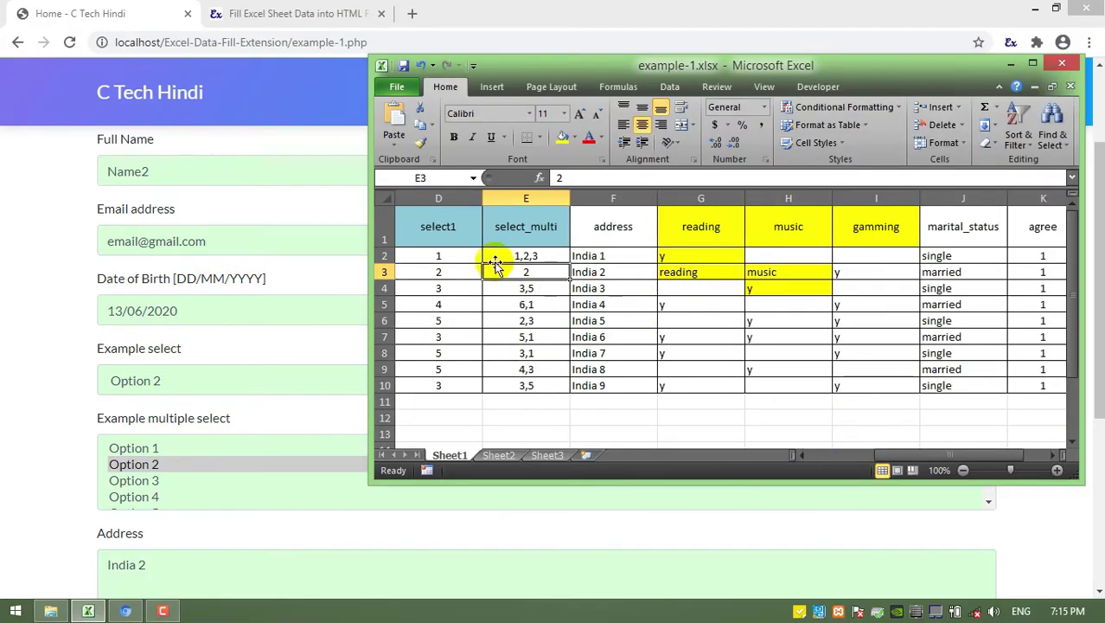
pyautogui.press('Right')
pyautogui.click(42, 415)
pyautogui.scroll(-3, 104, 428)
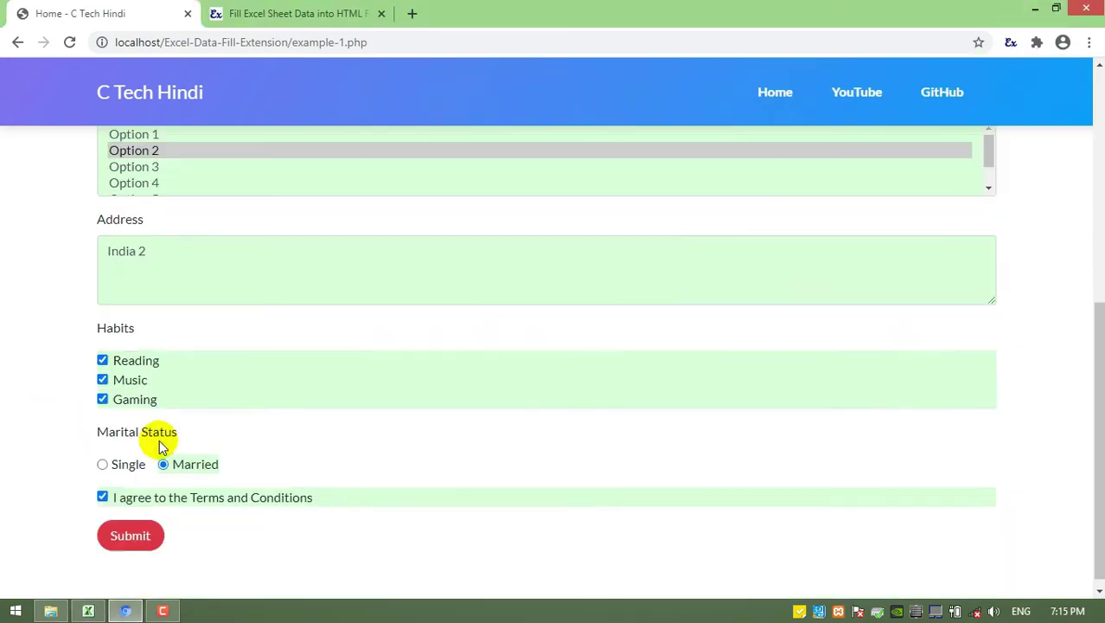
pyautogui.hotkey('alt', 'Tab')
pyautogui.click(875, 272)
# Step: Unmark row 1 as saved and submit the Name1-filled form
pyautogui.click(293, 10)
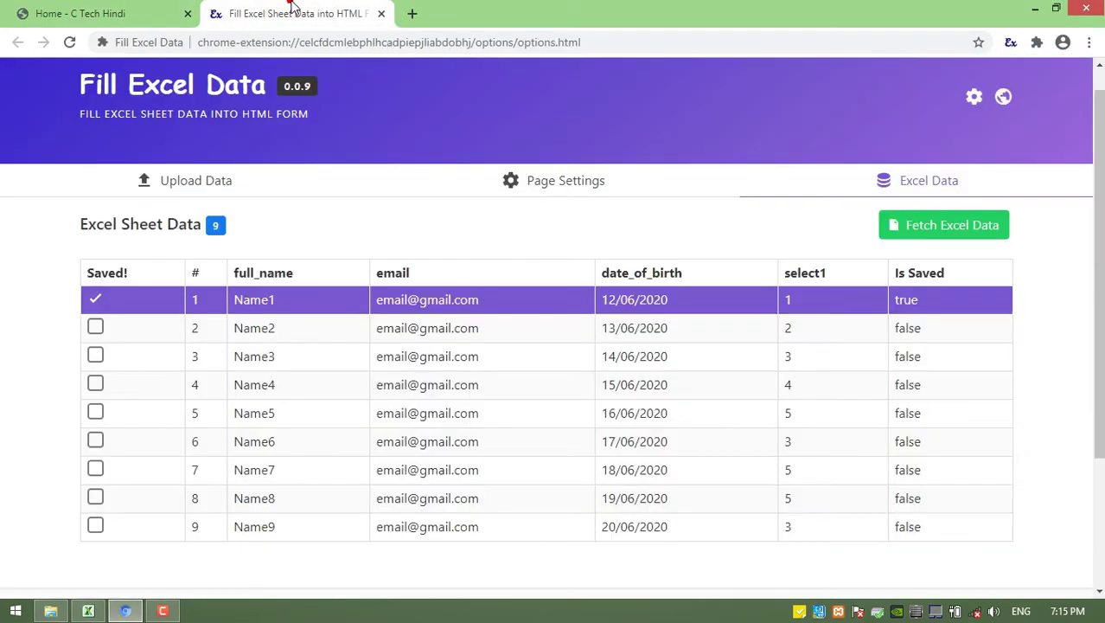
pyautogui.click(95, 300)
pyautogui.click(132, 12)
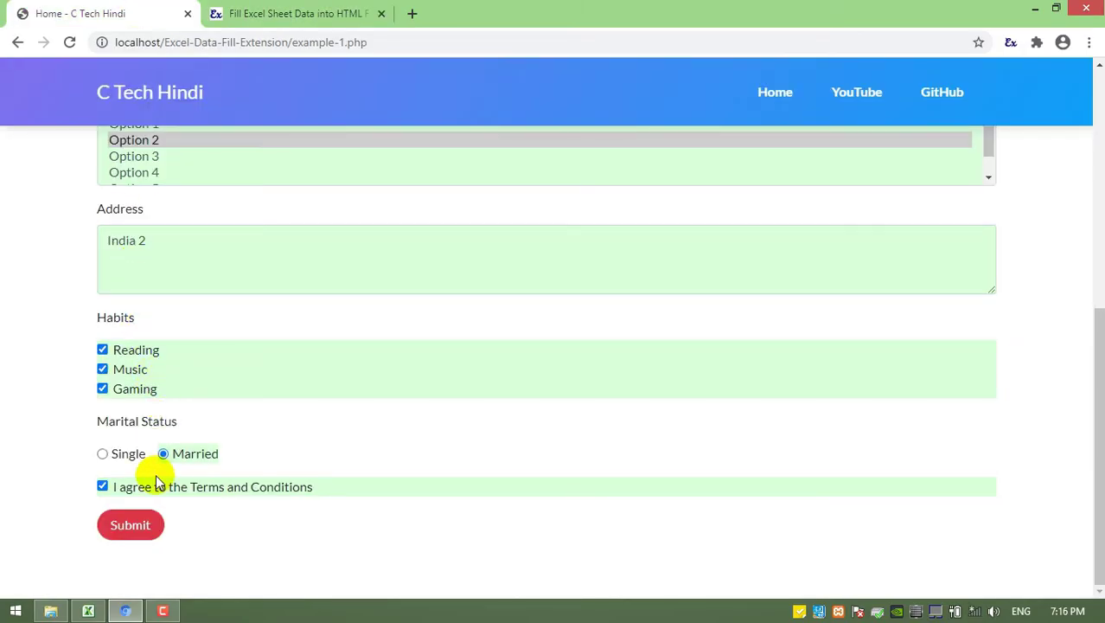
pyautogui.click(138, 528)
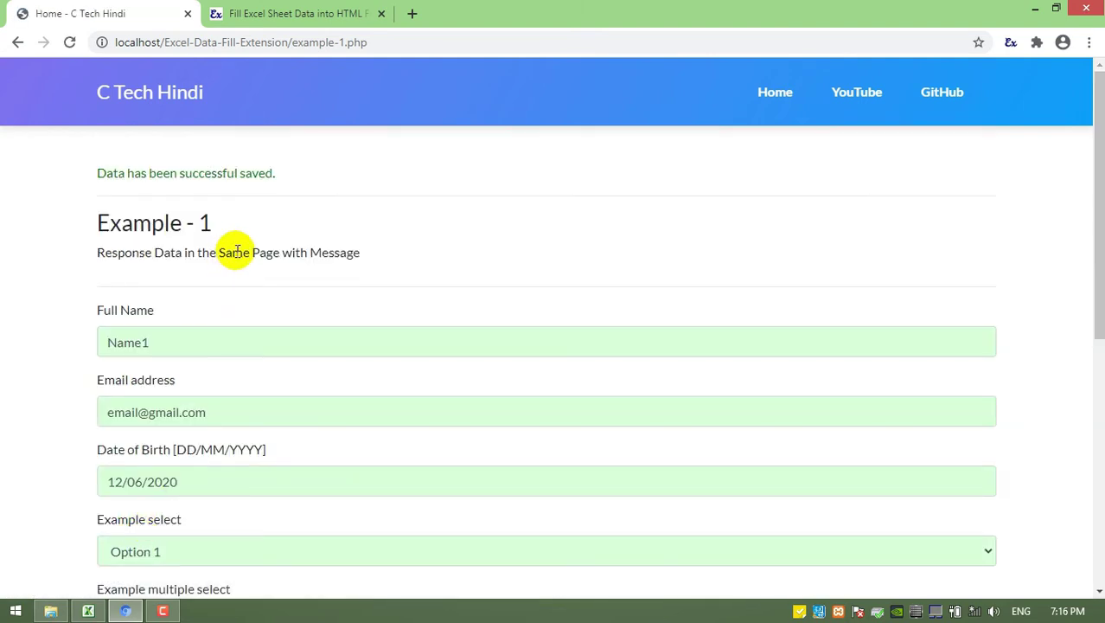
# Step: Copy the example-1 form address and paste it as the site's Success URL
pyautogui.click(326, 42)
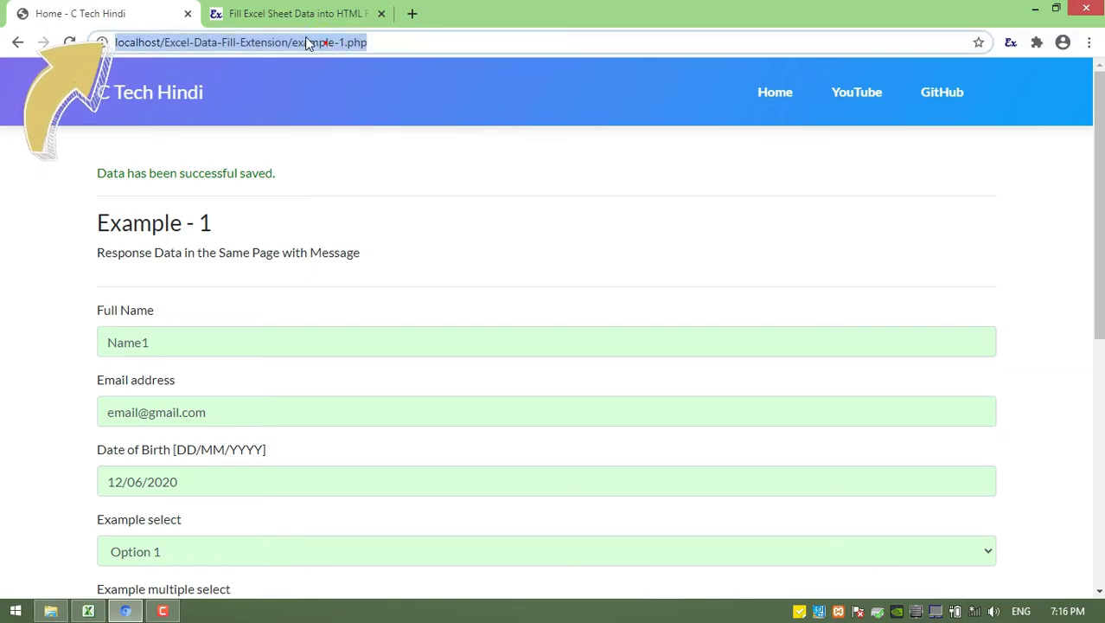
pyautogui.rightClick(274, 40)
pyautogui.click(310, 99)
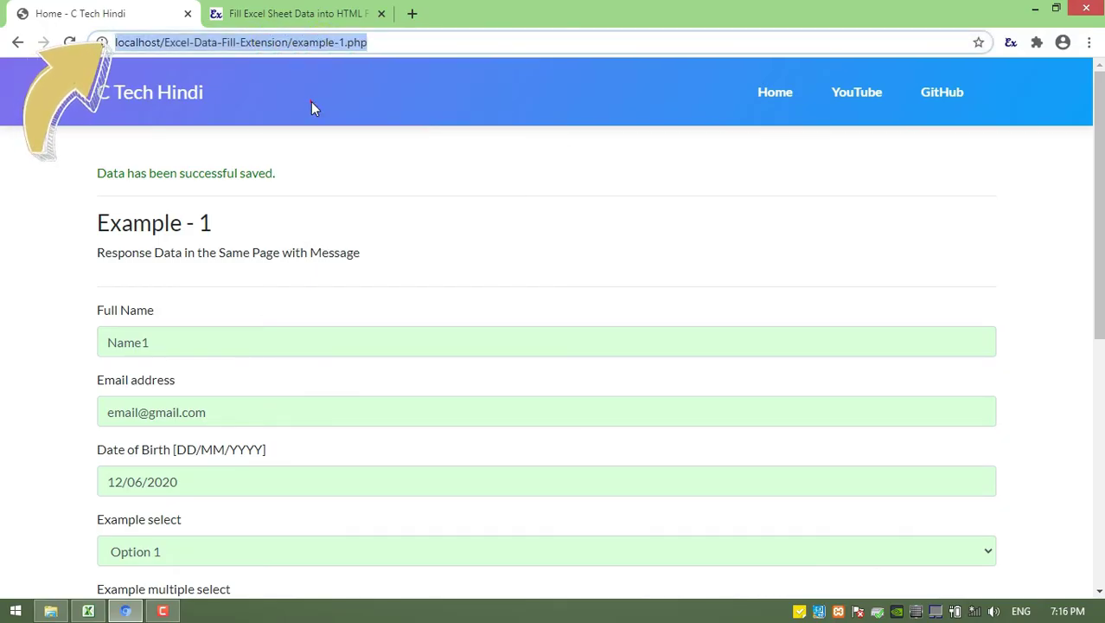
pyautogui.click(294, 13)
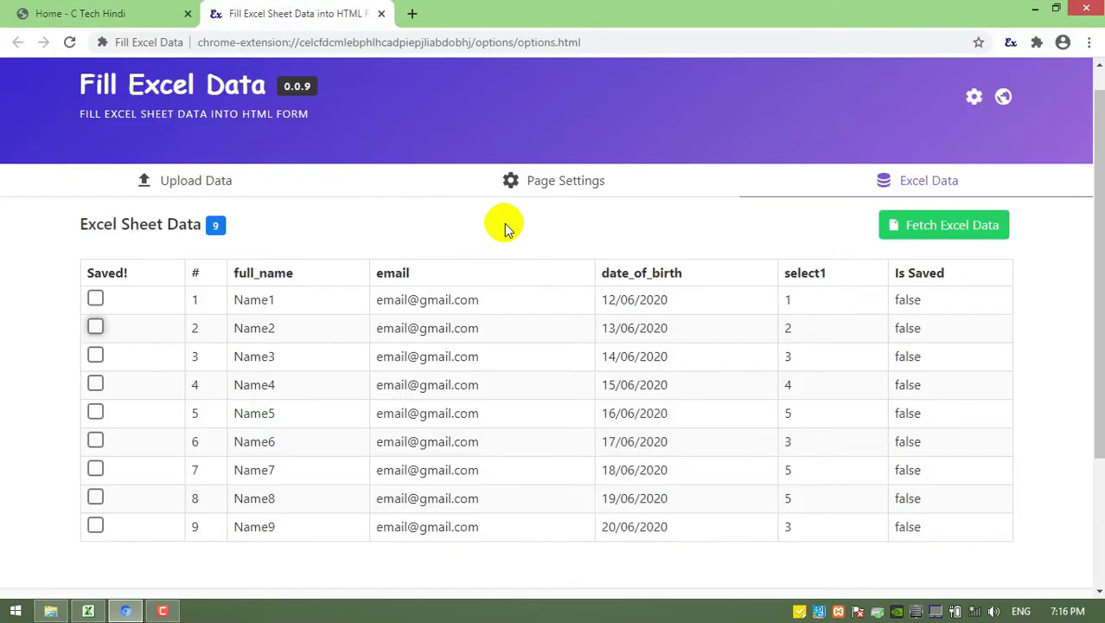
pyautogui.click(554, 180)
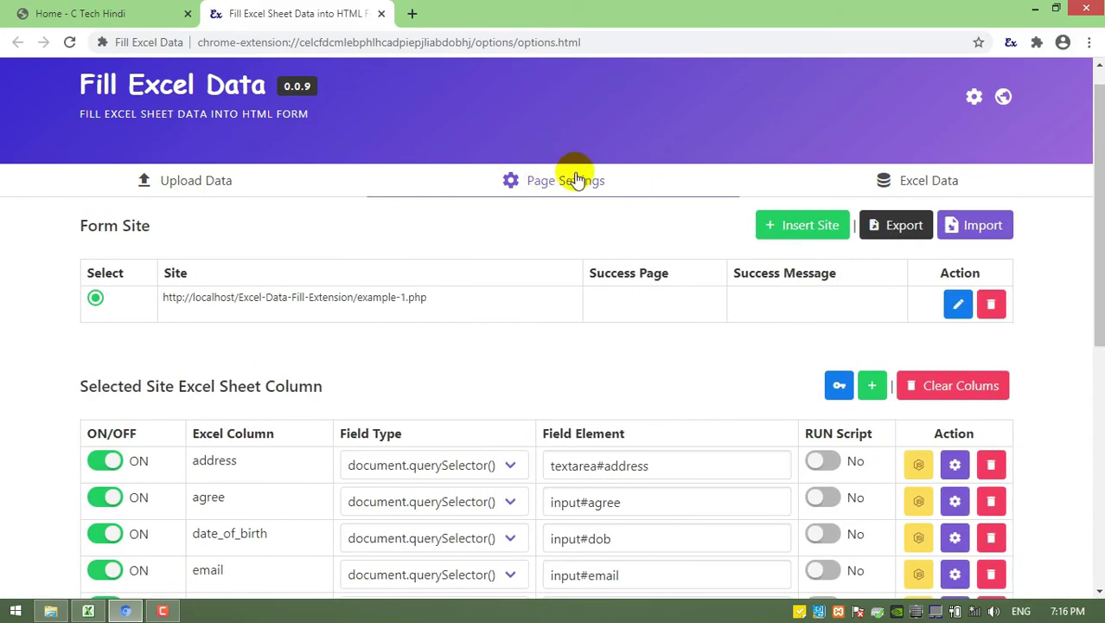
pyautogui.click(958, 306)
pyautogui.scroll(-1, 369, 292)
pyautogui.click(263, 353)
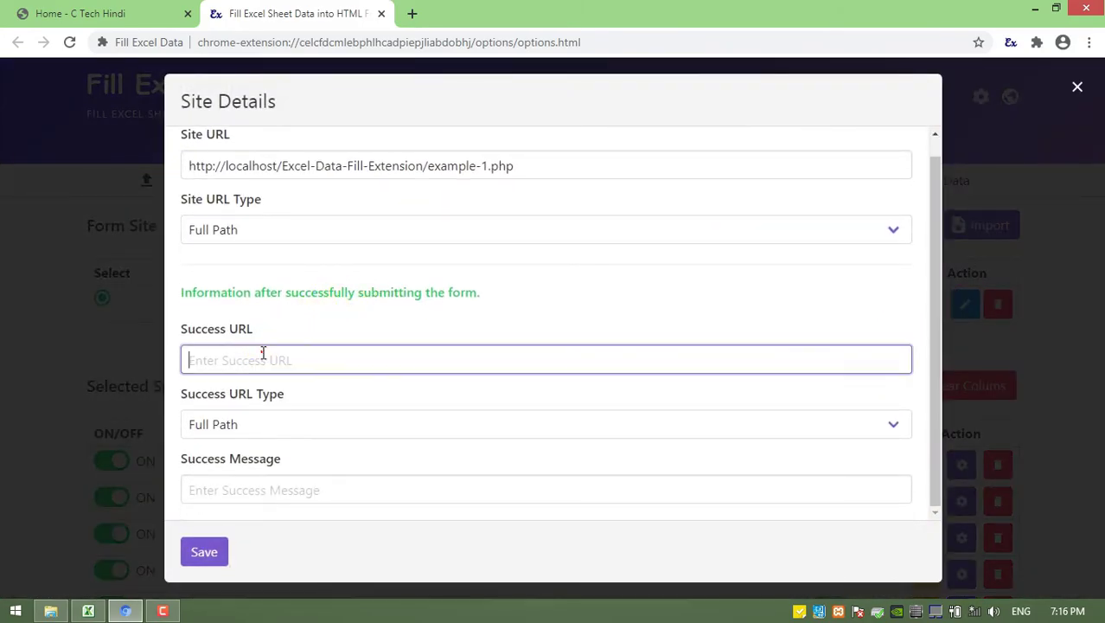
pyautogui.rightClick(253, 364)
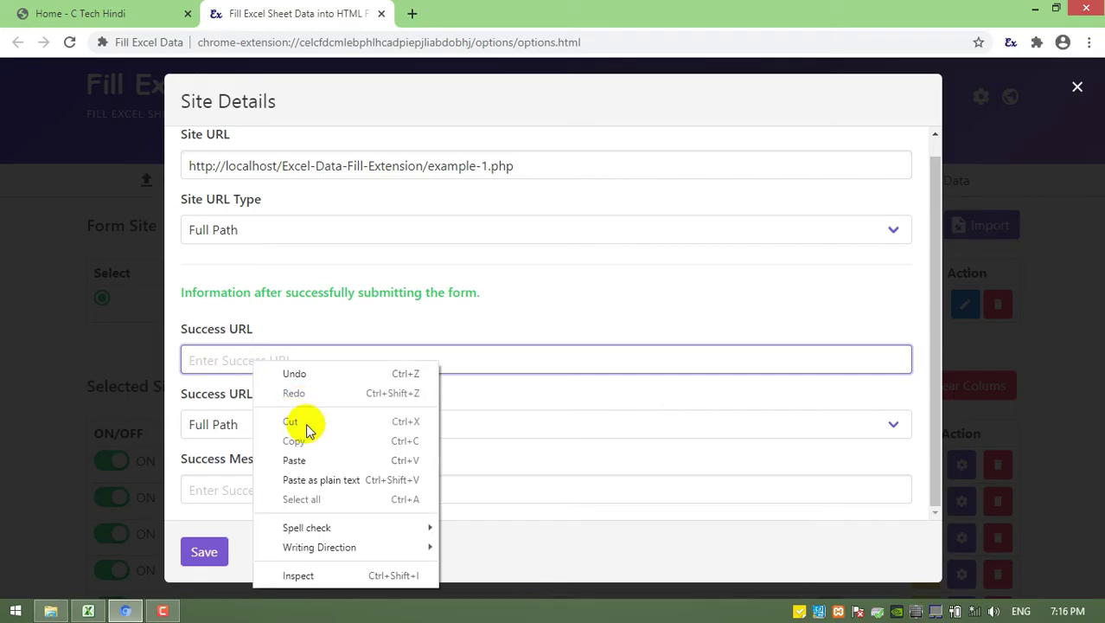
pyautogui.click(312, 458)
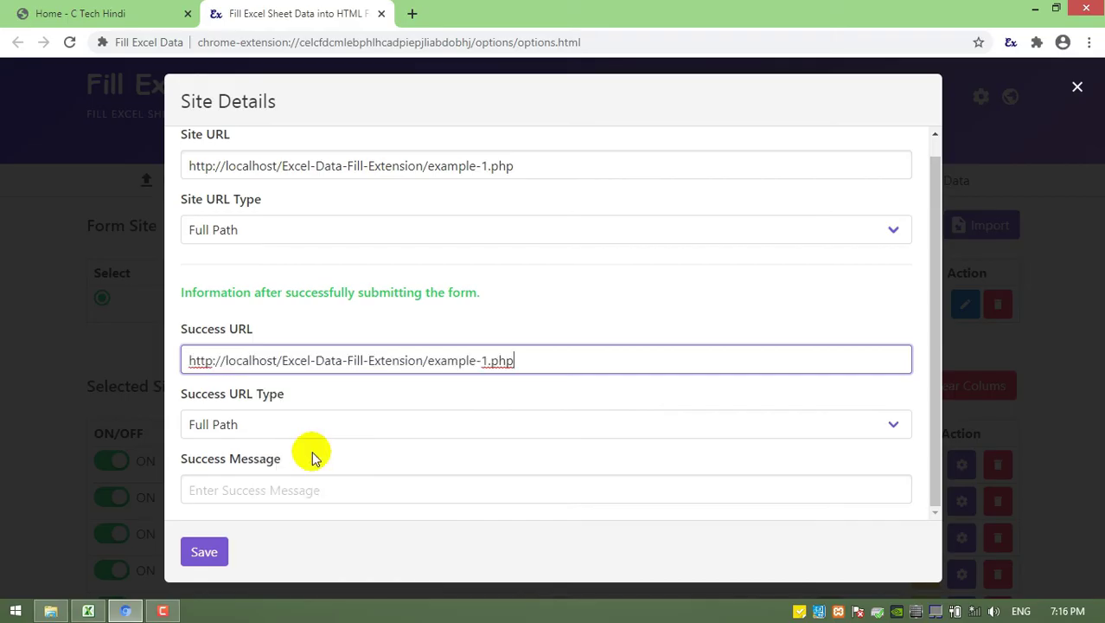
# Step: Paste 'Data has been successful saved.' as the Success Message and save the site details
pyautogui.click(104, 13)
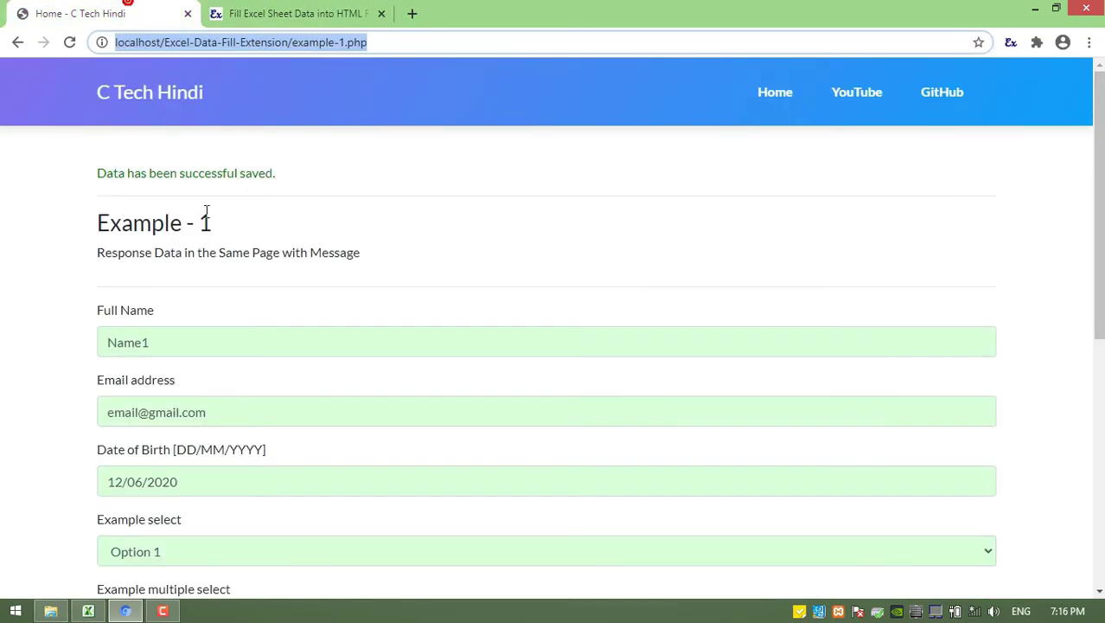
pyautogui.moveTo(98, 177); pyautogui.dragTo(285, 171)
pyautogui.rightClick(256, 177)
pyautogui.click(273, 185)
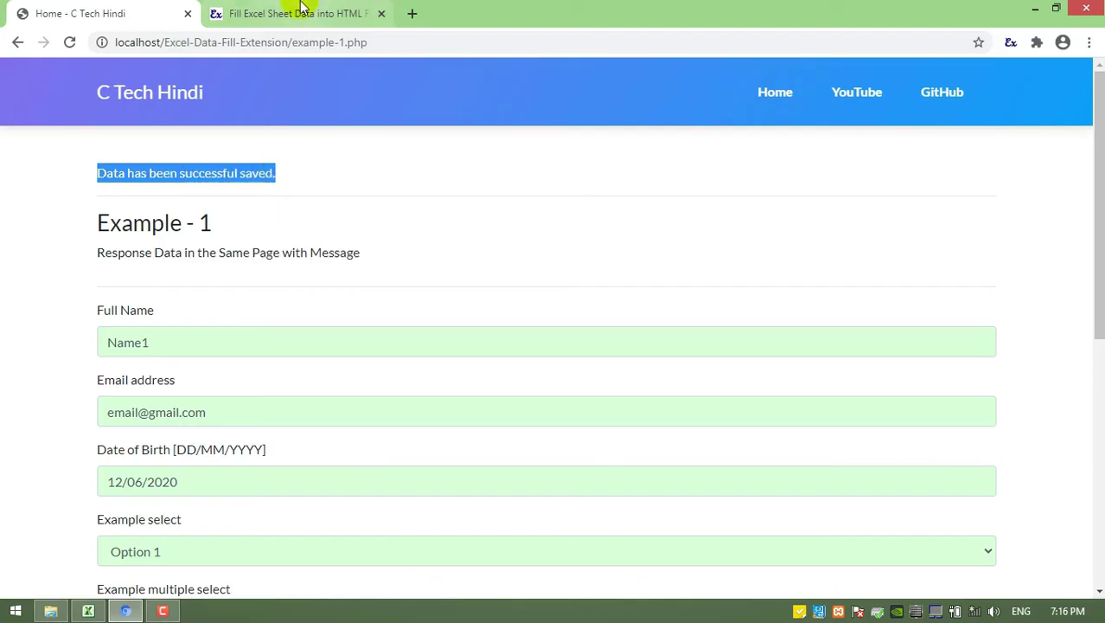
pyautogui.click(294, 13)
pyautogui.rightClick(240, 487)
pyautogui.click(290, 355)
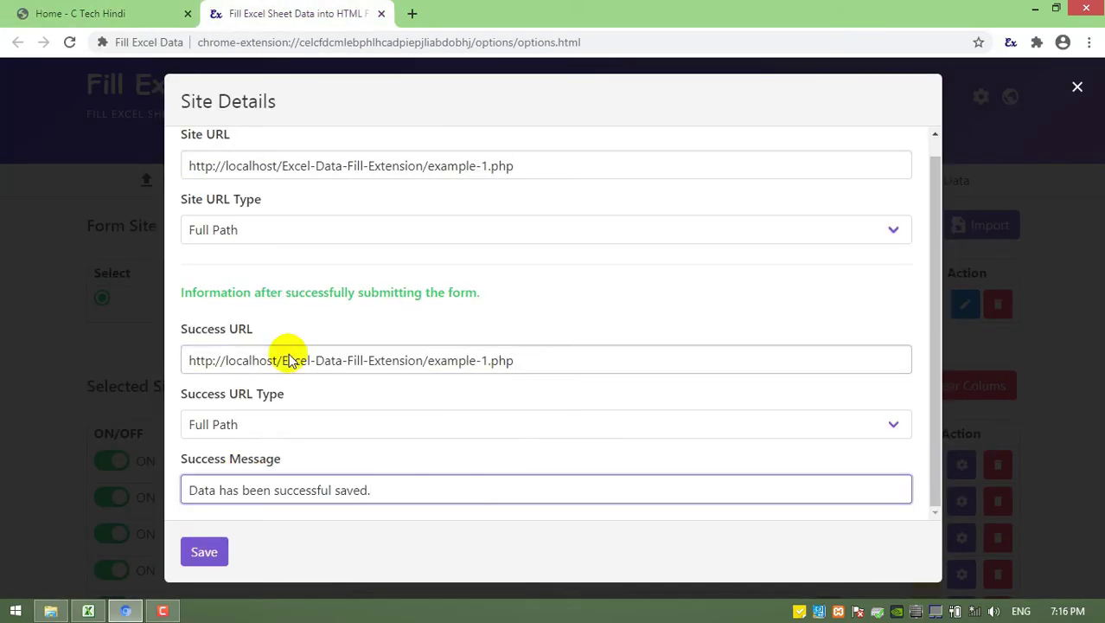
pyautogui.click(207, 551)
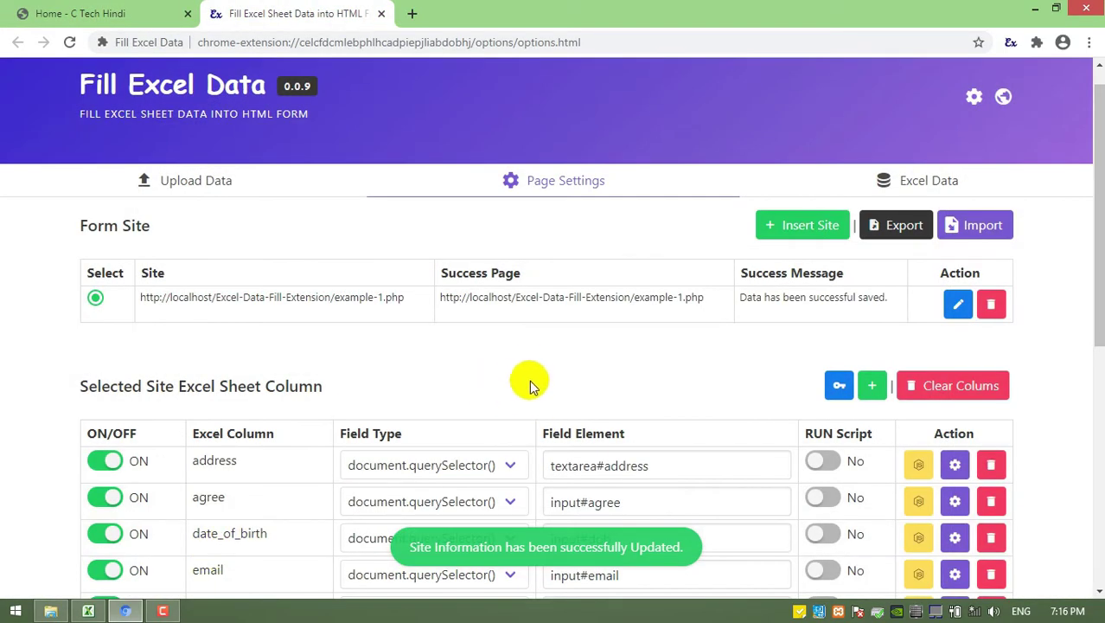
pyautogui.click(929, 180)
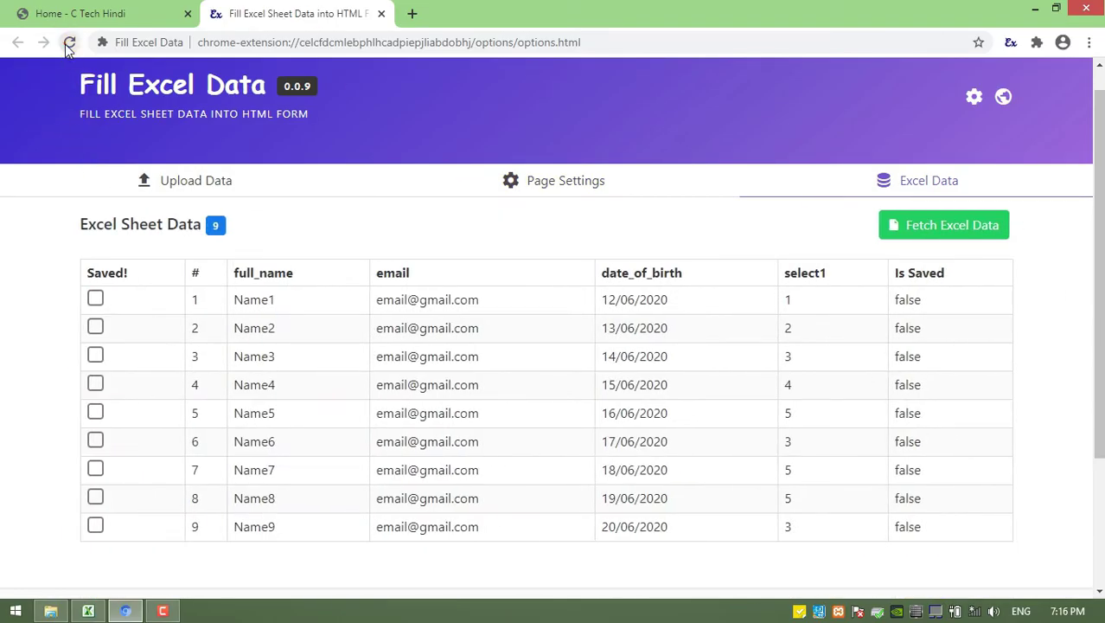
# Step: Submit the Name1-filled form and reload the extension so row 1 shows Is Saved true
pyautogui.click(69, 42)
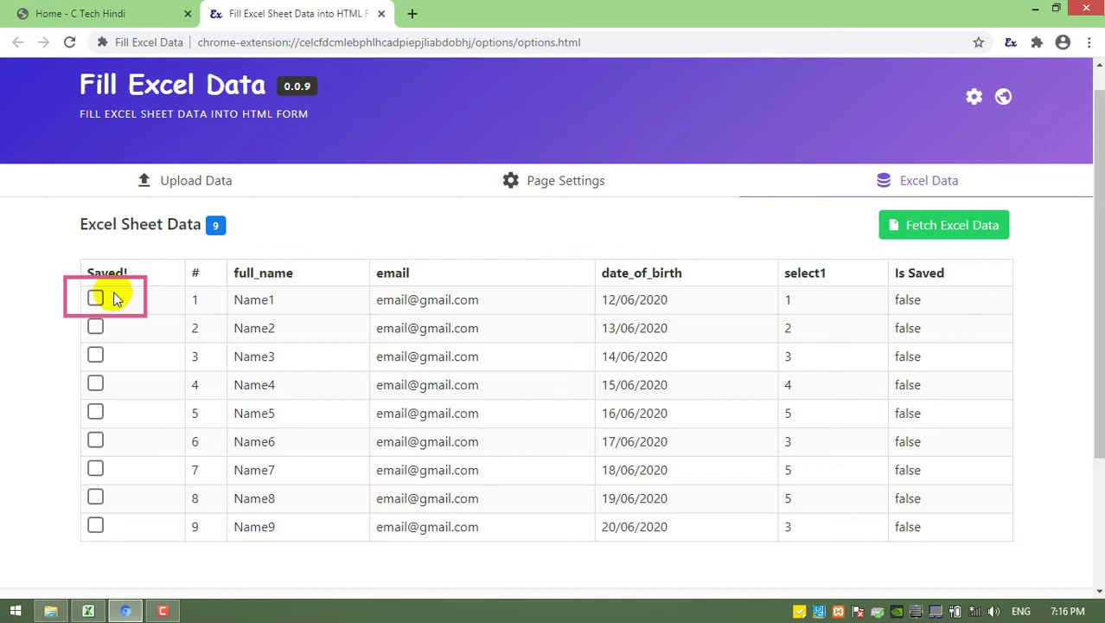
pyautogui.click(164, 13)
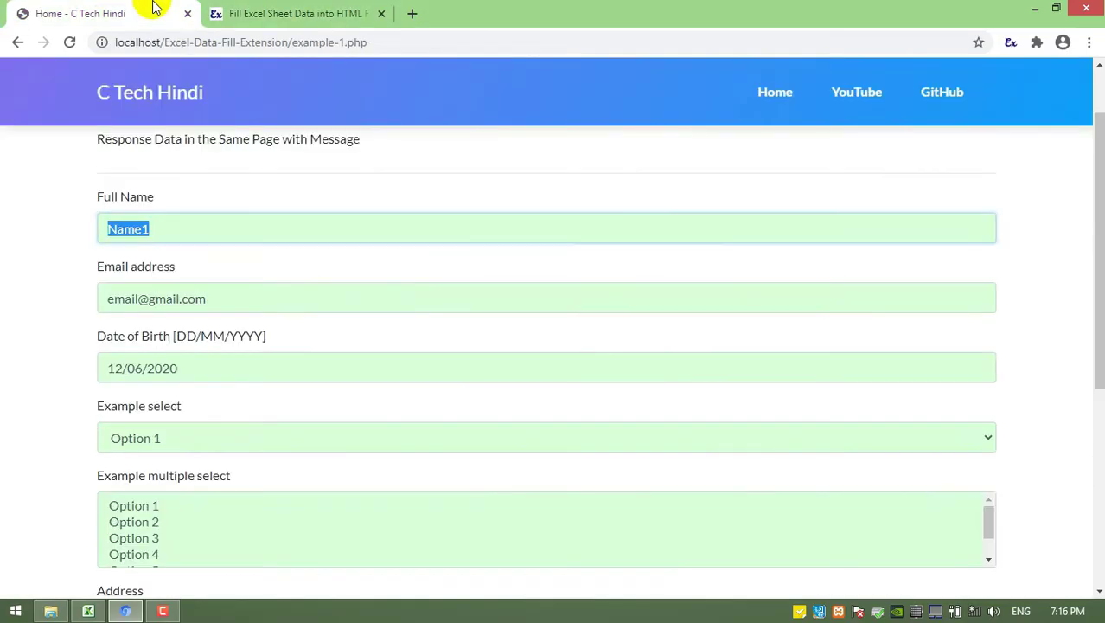
pyautogui.scroll(-4, 127, 249)
pyautogui.scroll(-1, 127, 249)
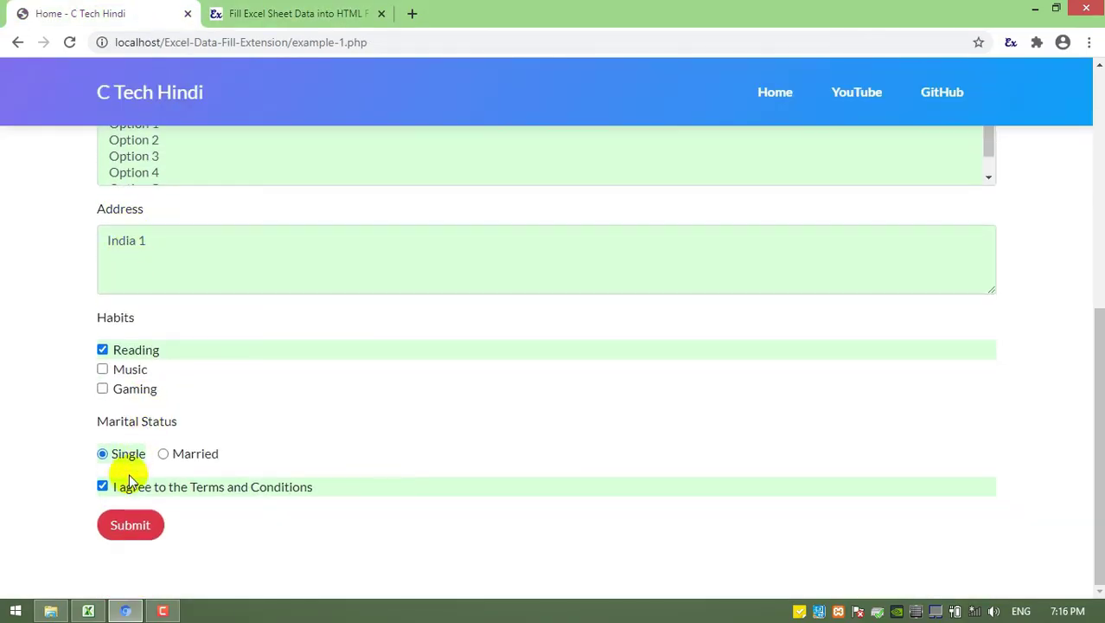
pyautogui.click(121, 523)
pyautogui.scroll(-1, 121, 522)
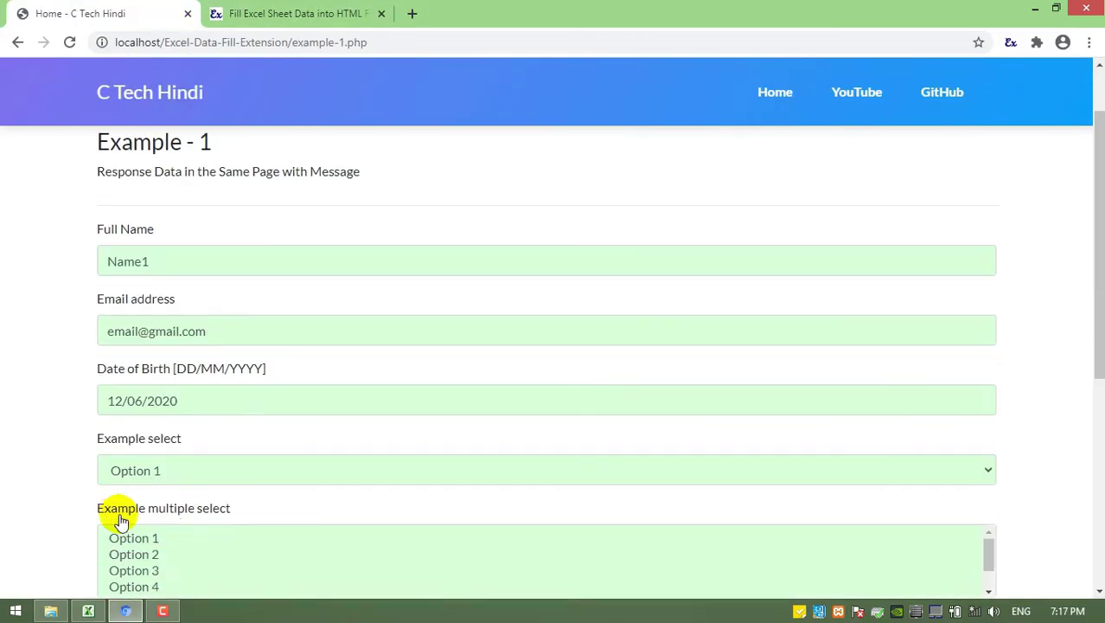
pyautogui.click(270, 9)
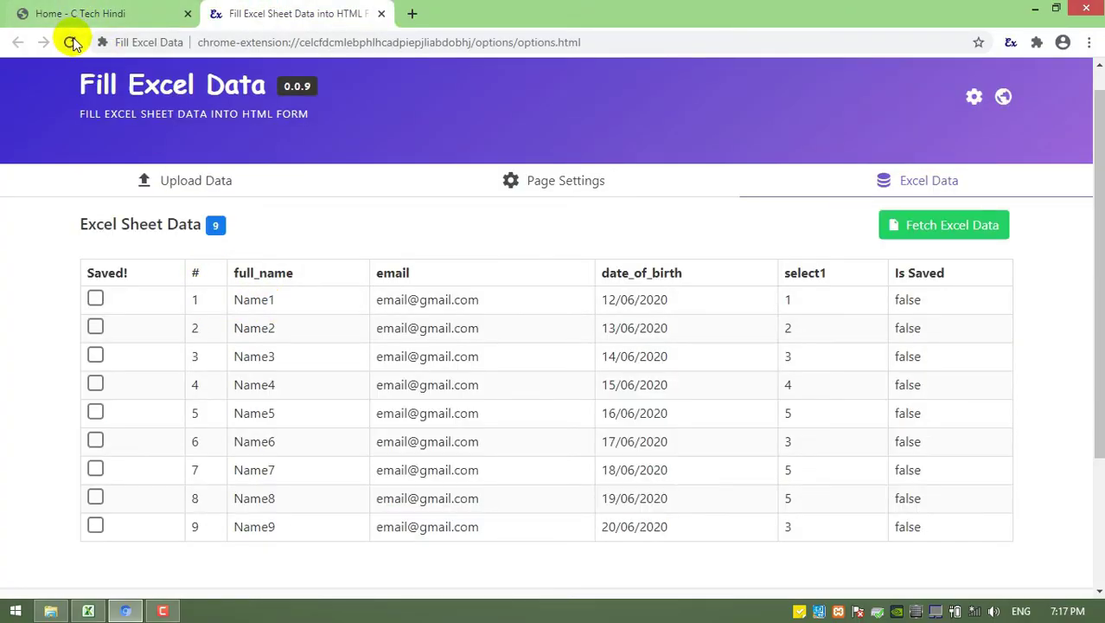
pyautogui.click(70, 41)
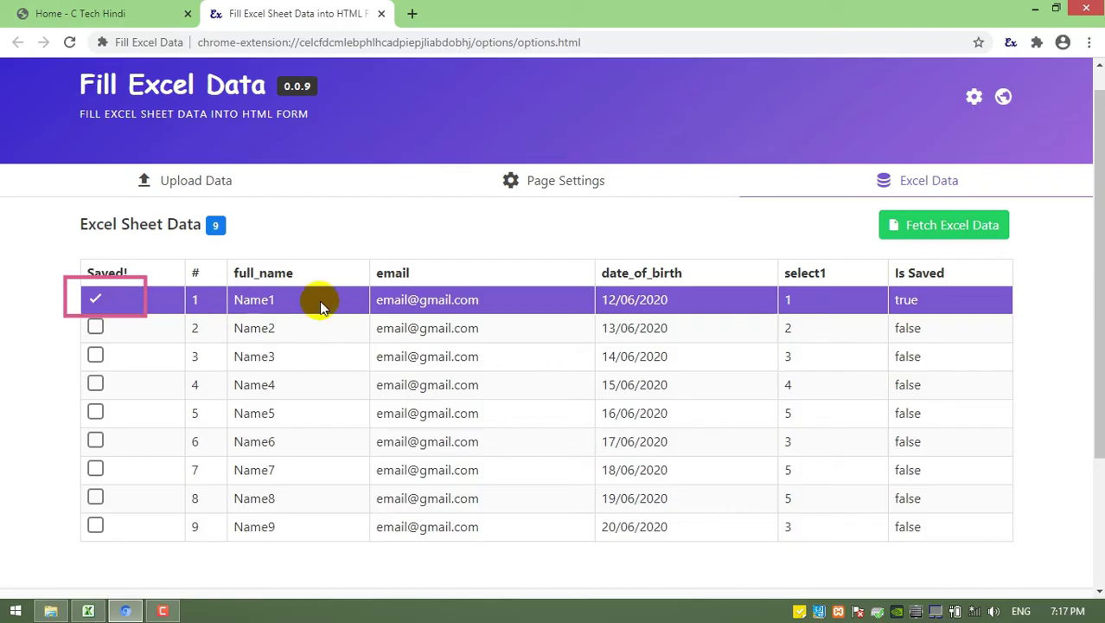
# Step: Reload the form, submit the auto-filled Name2 record, then reload so it fills Name3
pyautogui.click(112, 13)
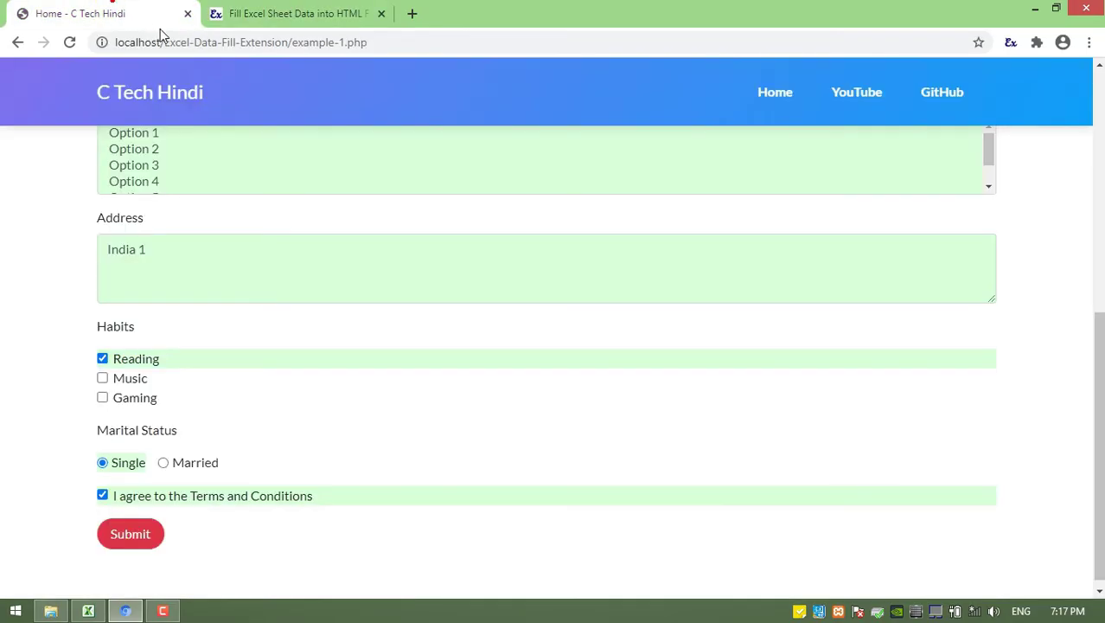
pyautogui.click(182, 42)
pyautogui.press('Return')
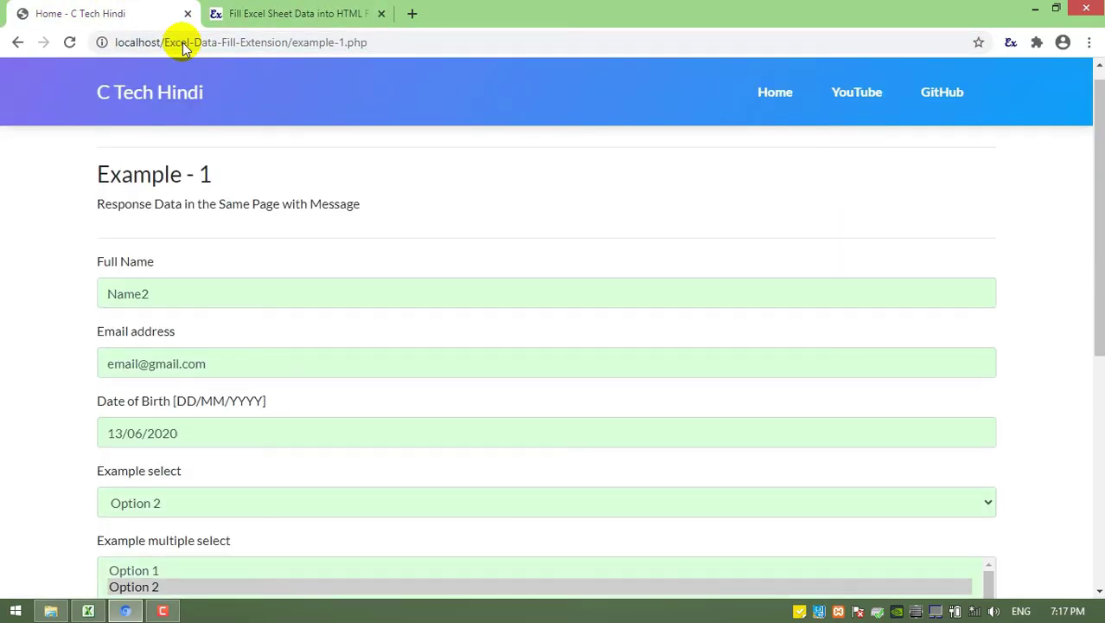
pyautogui.doubleClick(162, 293)
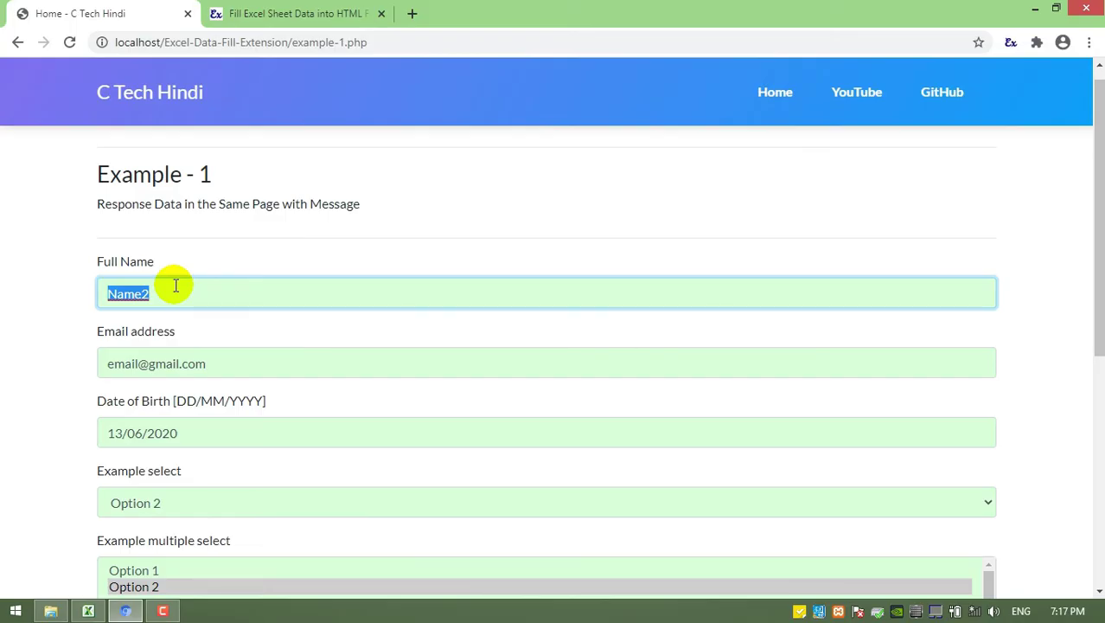
pyautogui.scroll(-2, 175, 285)
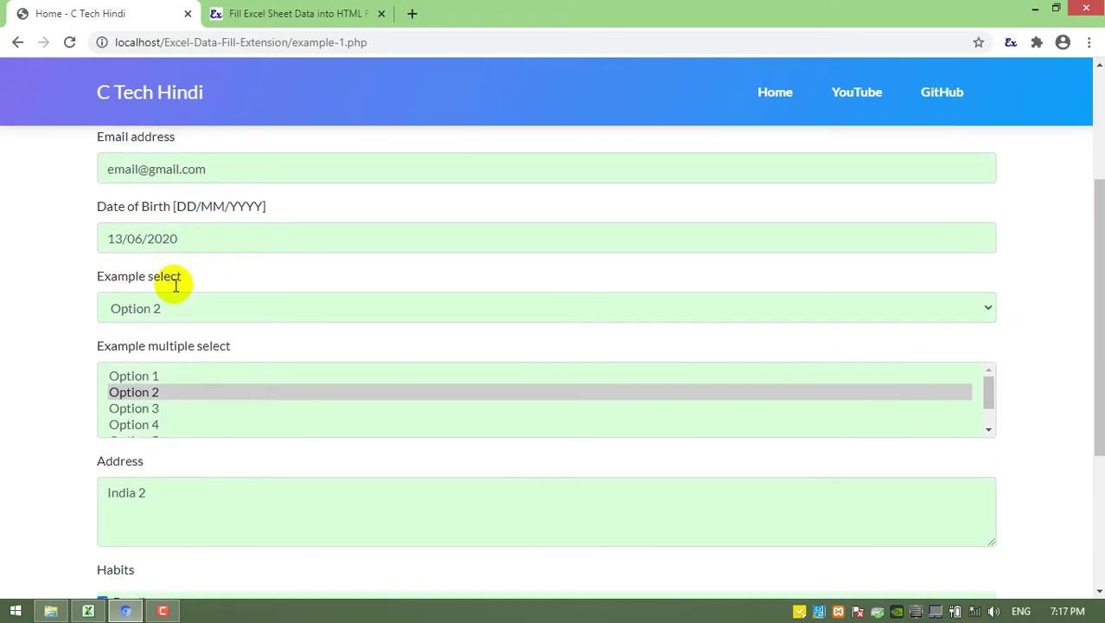
pyautogui.scroll(-3, 176, 286)
pyautogui.click(131, 525)
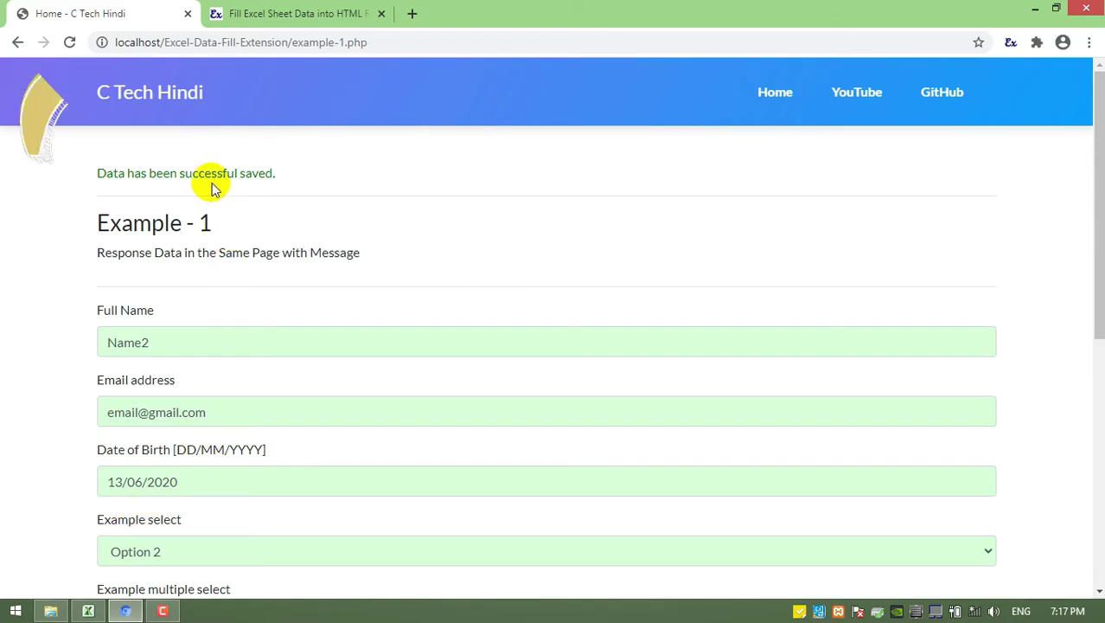
pyautogui.click(262, 42)
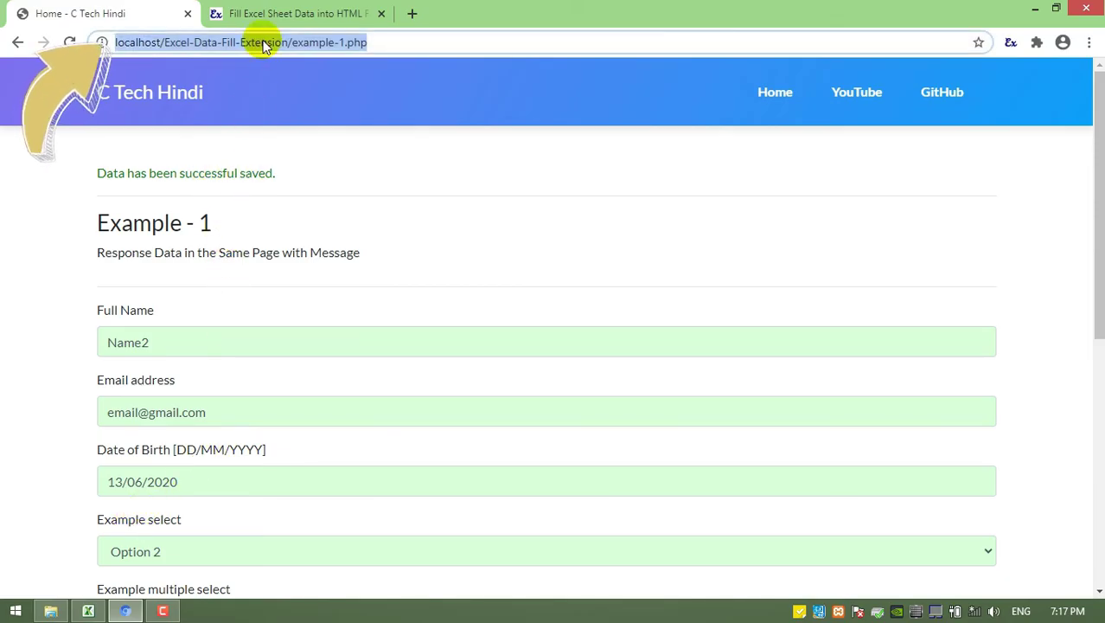
pyautogui.press('Return')
pyautogui.doubleClick(260, 309)
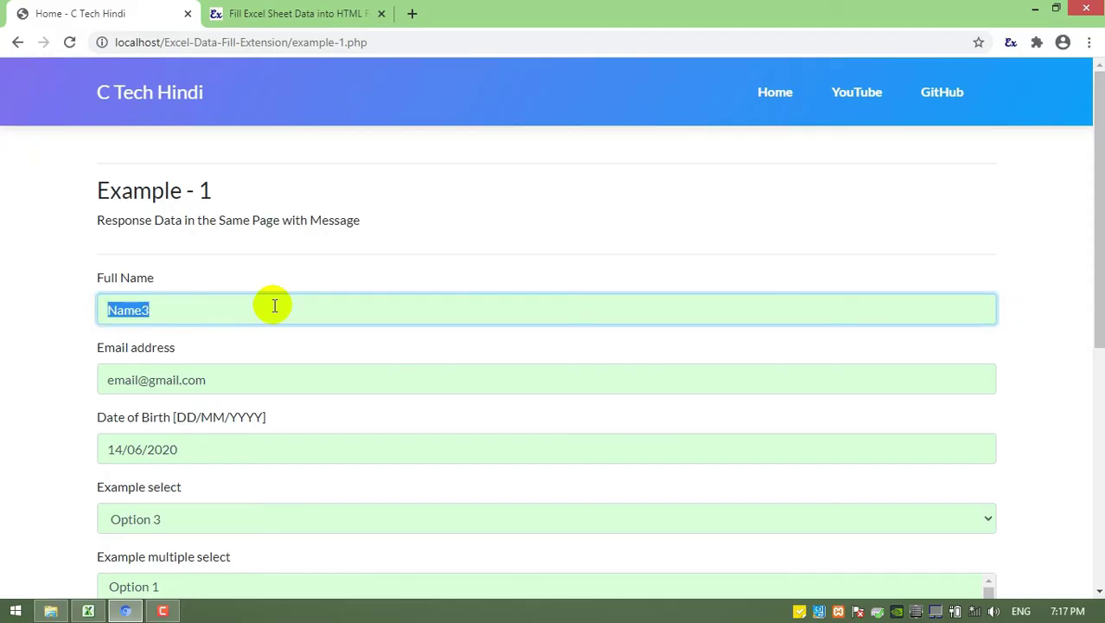
pyautogui.scroll(-3, 274, 306)
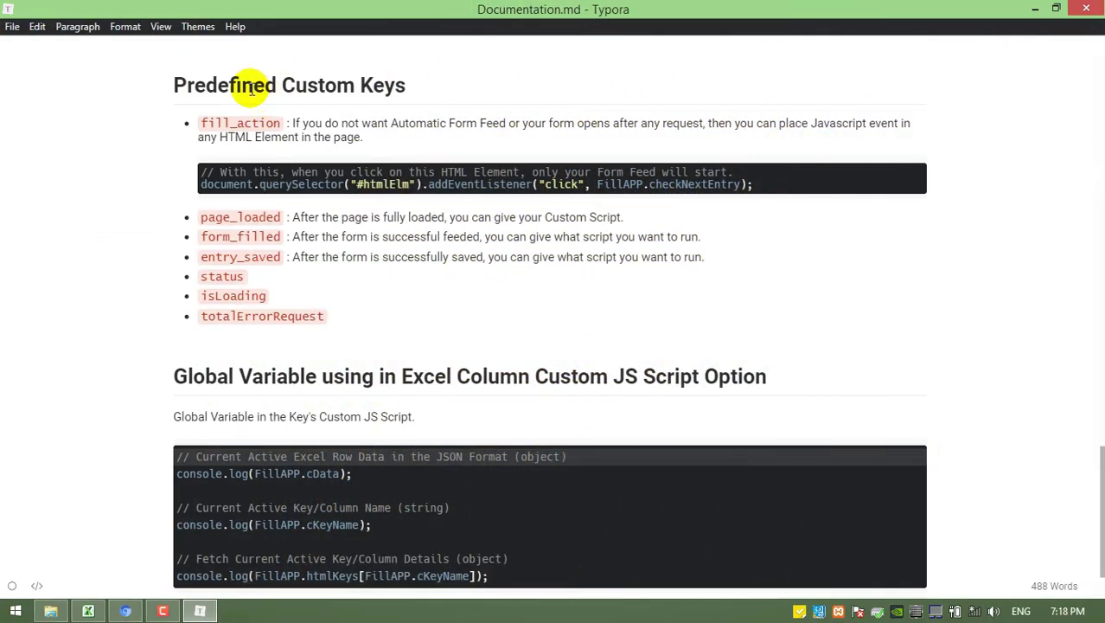
# Step: Copy the entry_saved key name from Typora's Predefined Custom Keys list
pyautogui.click(308, 86)
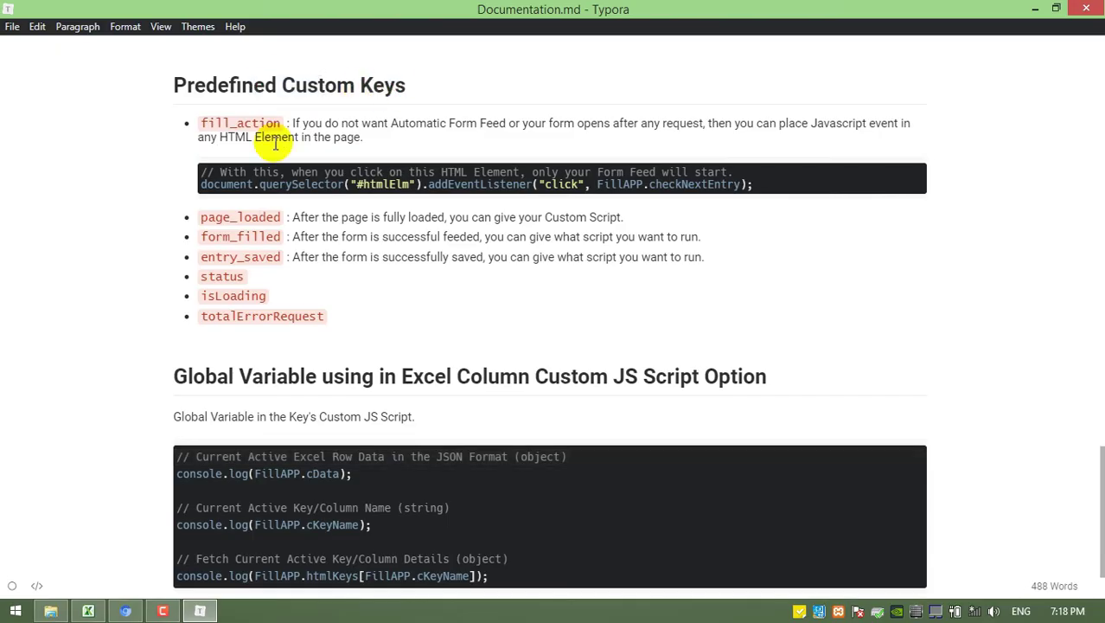
pyautogui.rightClick(219, 259)
pyautogui.click(246, 357)
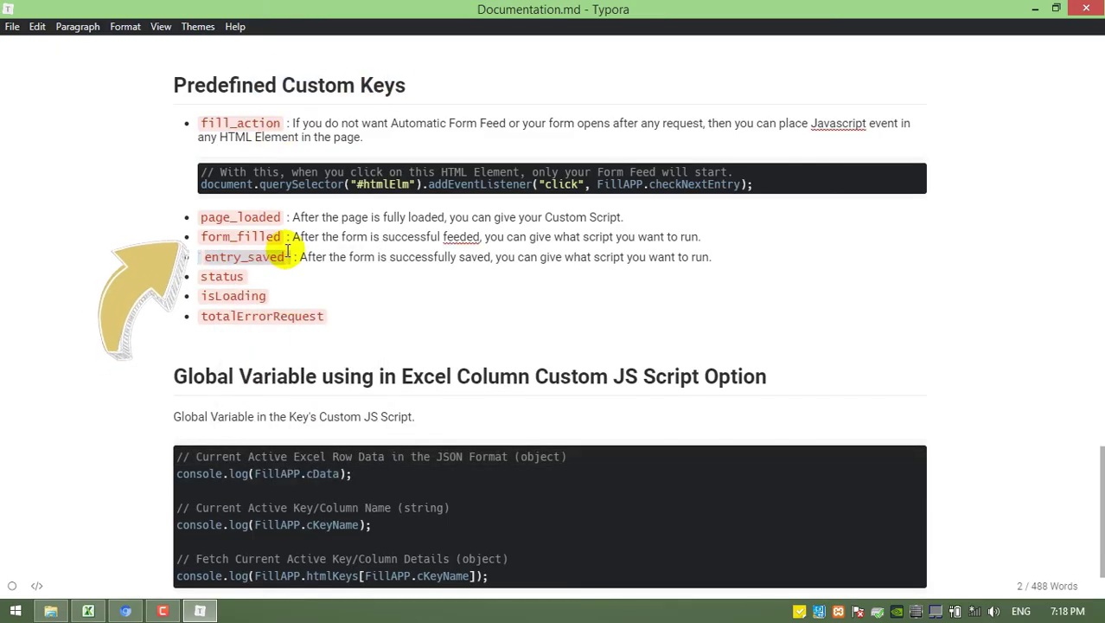
pyautogui.click(319, 256)
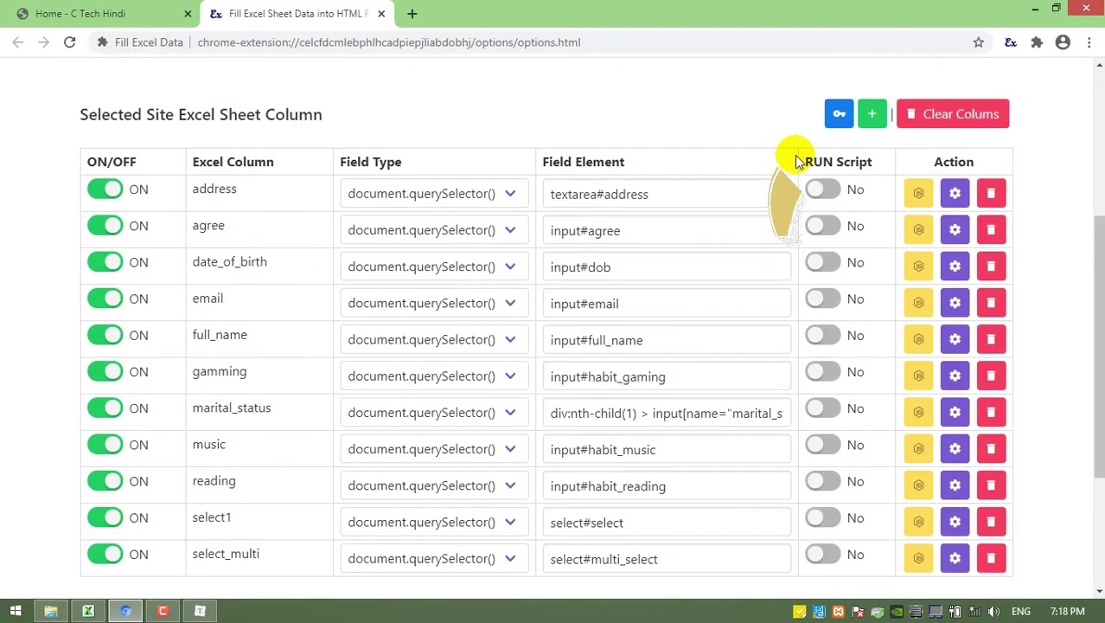
# Step: Add a new entry_saved column to the site's column table
pyautogui.click(877, 142)
pyautogui.rightClick(529, 320)
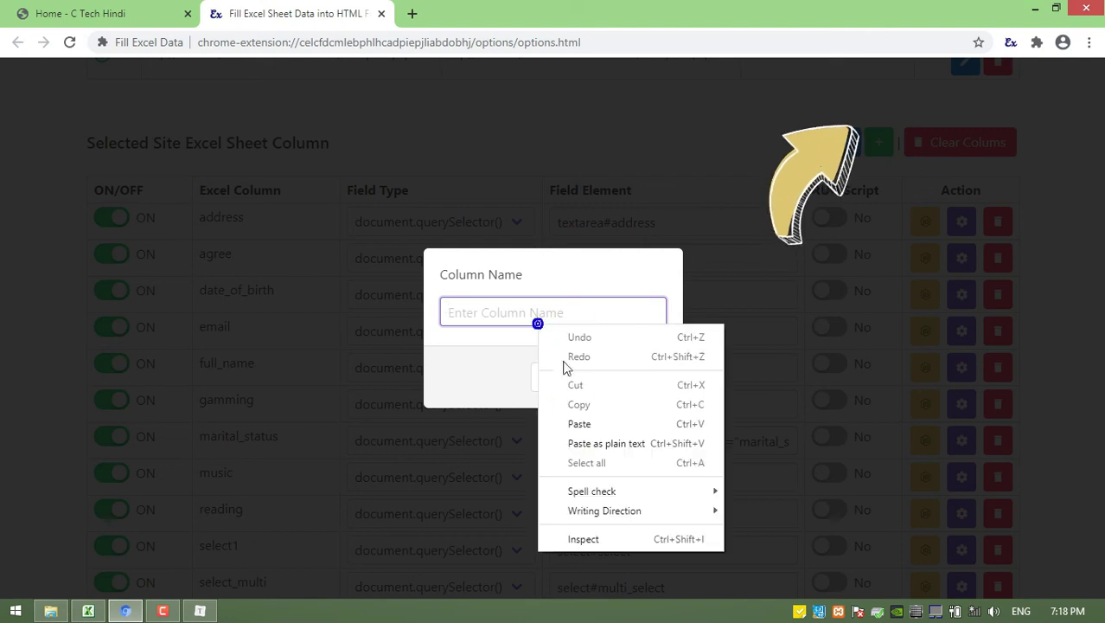
pyautogui.click(575, 421)
pyautogui.click(606, 370)
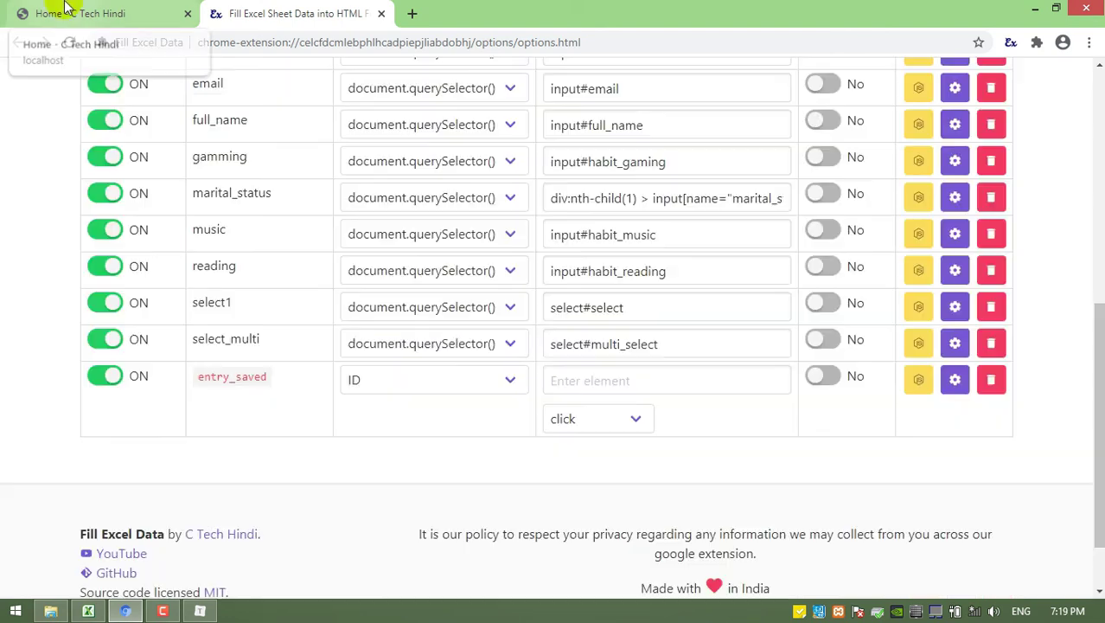
# Step: Copy the example-1.php form page address
pyautogui.click(67, 9)
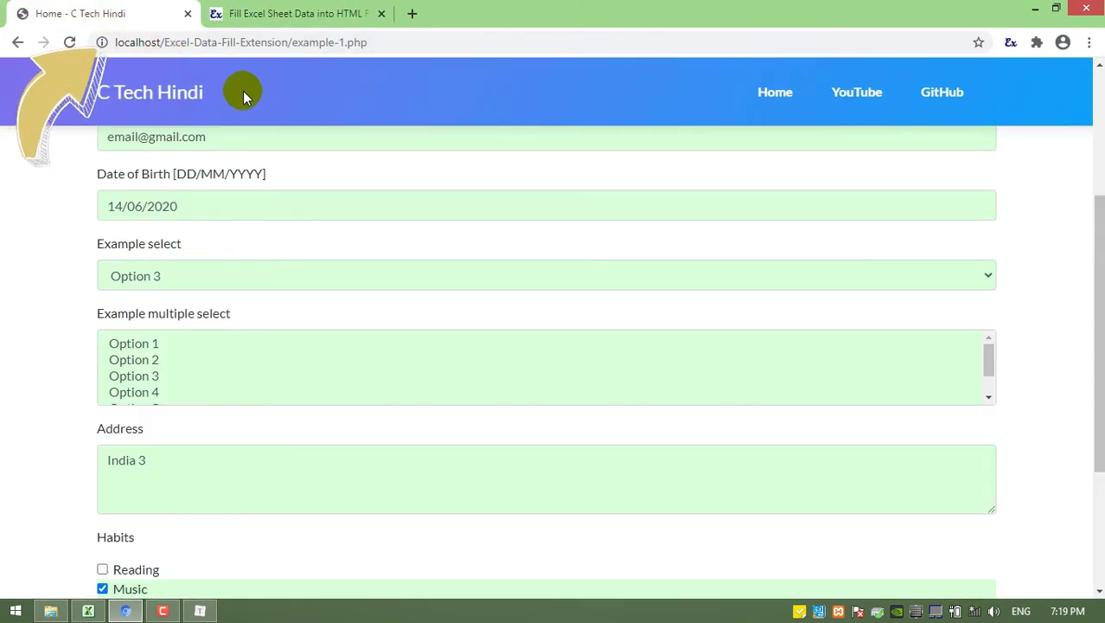
pyautogui.click(289, 45)
pyautogui.rightClick(277, 57)
pyautogui.click(338, 109)
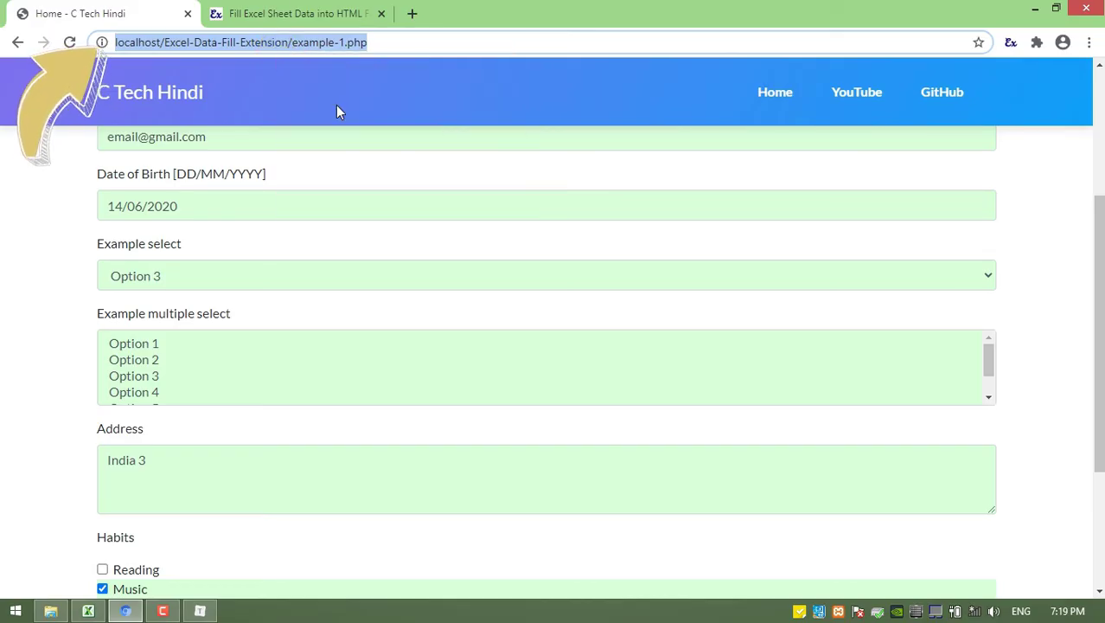
pyautogui.click(294, 13)
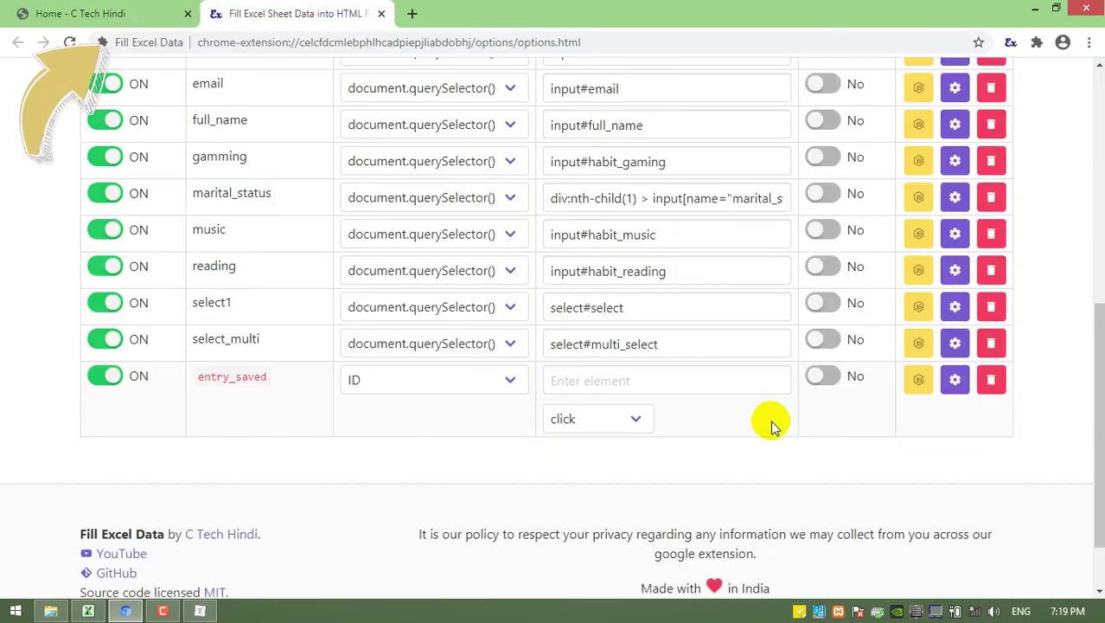
# Step: Set entry_saved to Redirect to Another Page with the example-1.php address as Action Value, and save
pyautogui.click(951, 380)
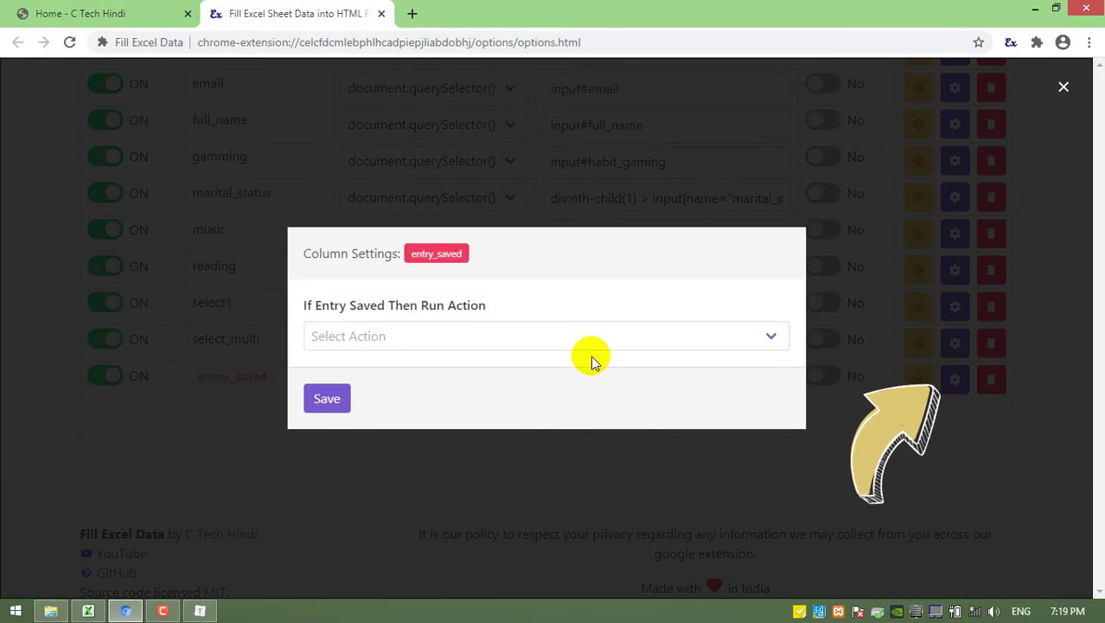
pyautogui.click(376, 344)
pyautogui.click(384, 360)
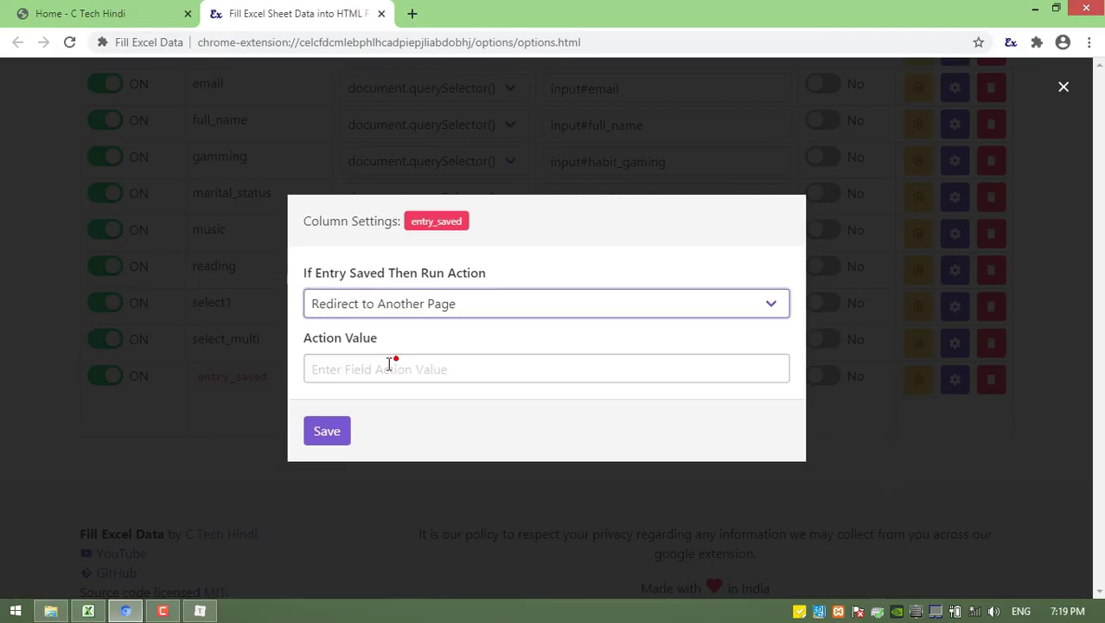
pyautogui.click(387, 369)
pyautogui.rightClick(386, 369)
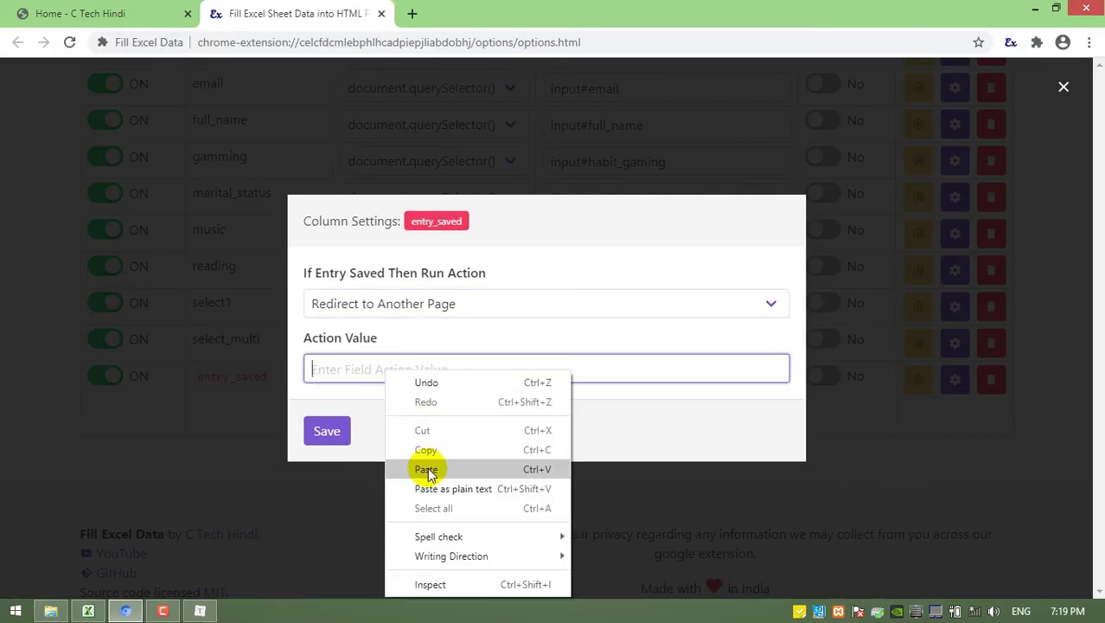
pyautogui.click(427, 467)
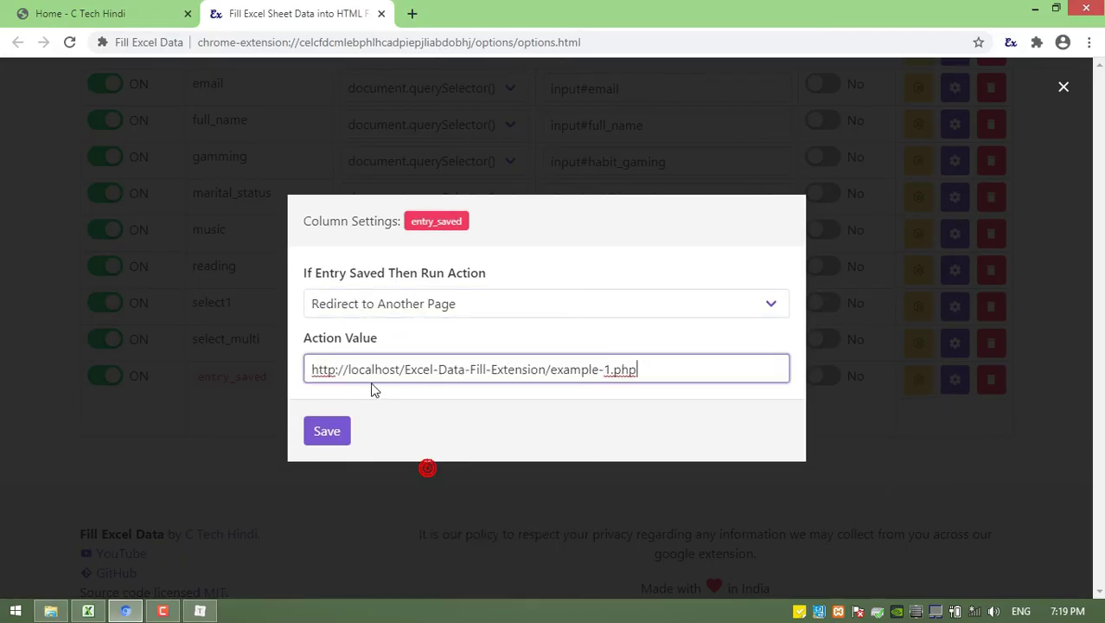
pyautogui.click(335, 432)
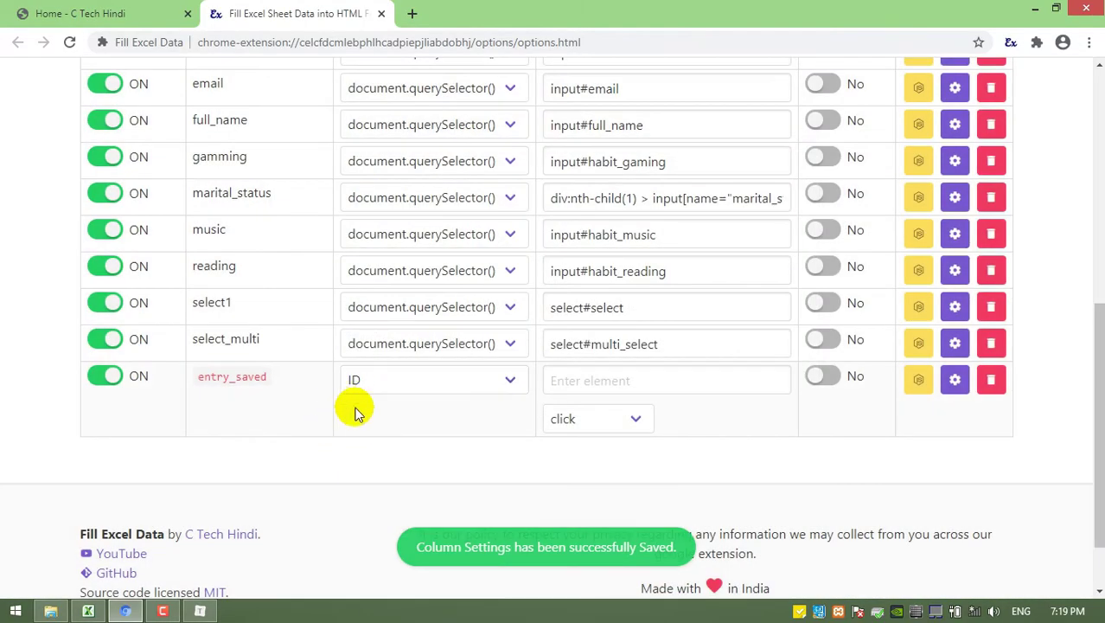
pyautogui.click(102, 8)
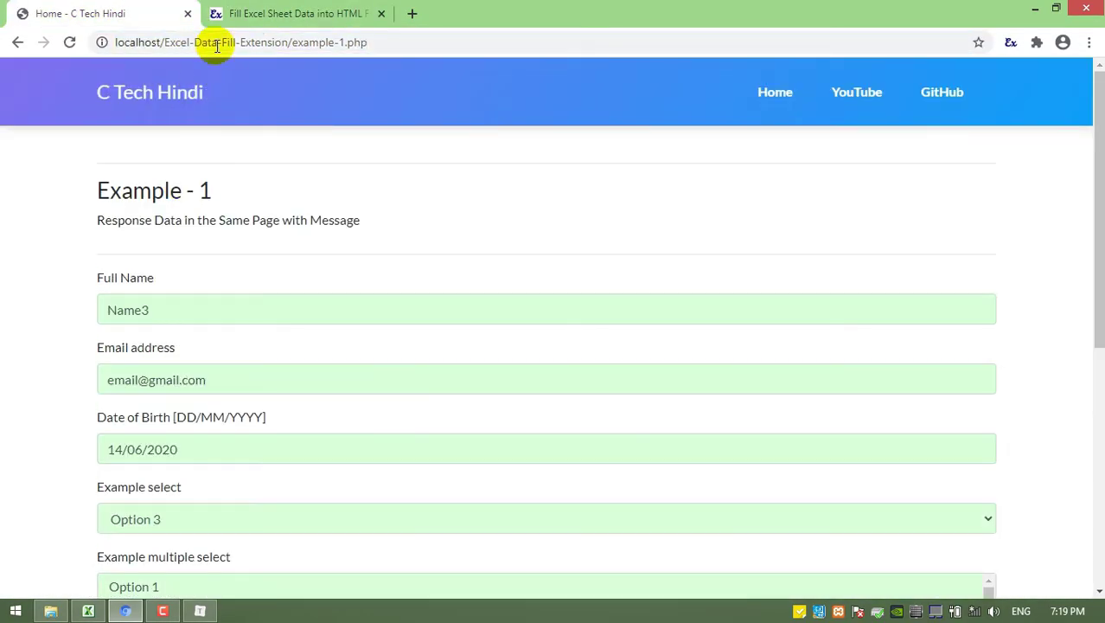
# Step: Submit the auto-filled form for rows 3, 4 and 5 in turn
pyautogui.scroll(-5, 154, 361)
pyautogui.scroll(-1, 170, 441)
pyautogui.click(134, 526)
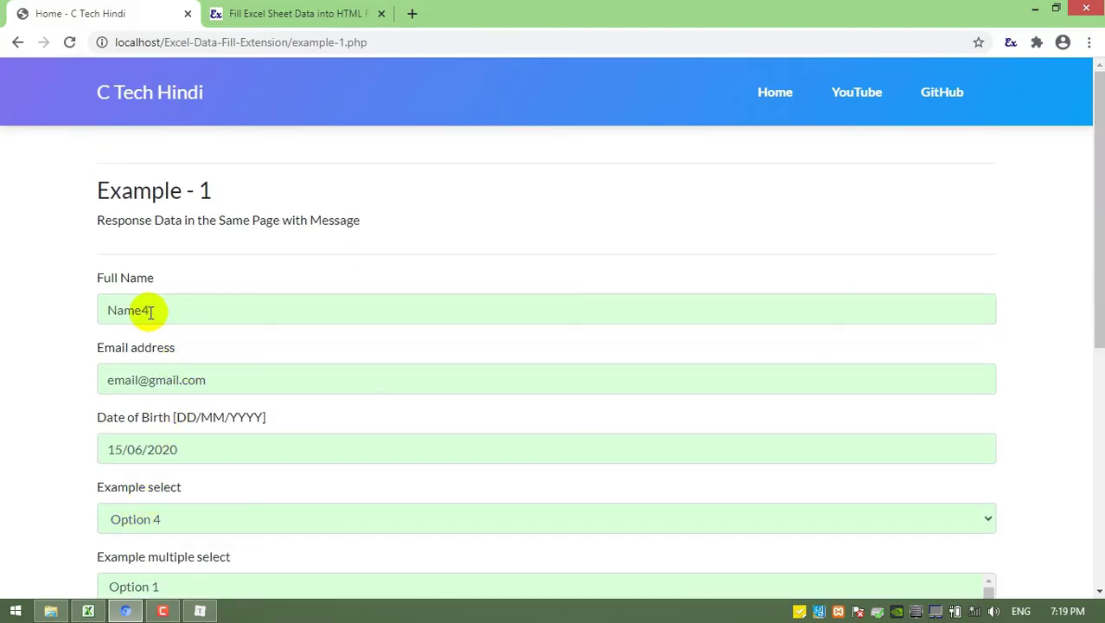
pyautogui.moveTo(150, 309); pyautogui.dragTo(143, 310)
pyautogui.scroll(-2, 208, 383)
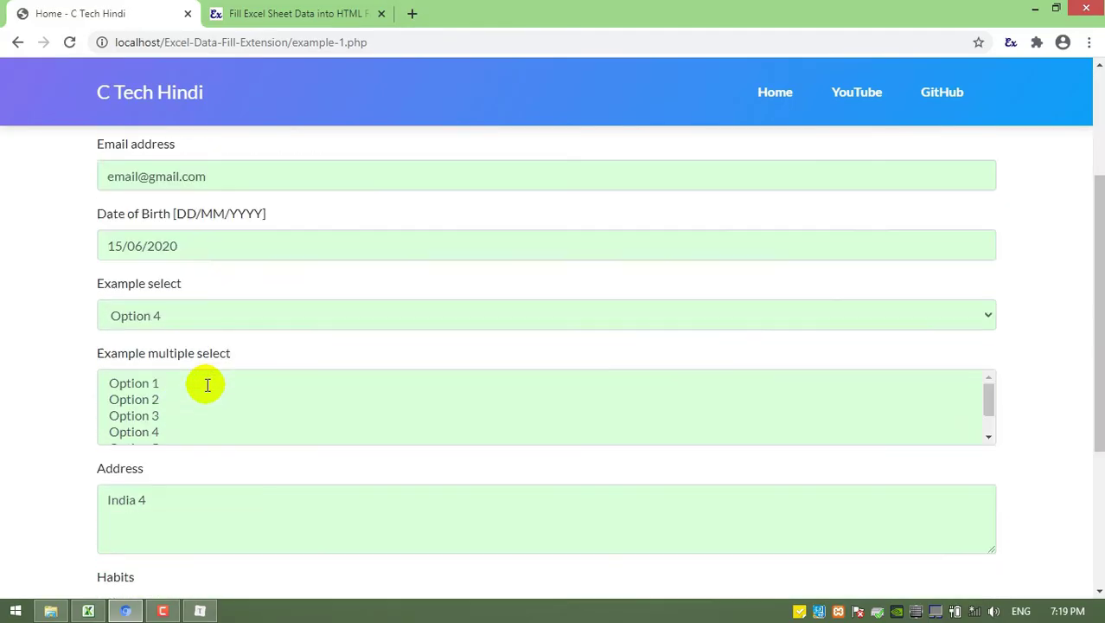
pyautogui.scroll(-3, 206, 387)
pyautogui.click(130, 526)
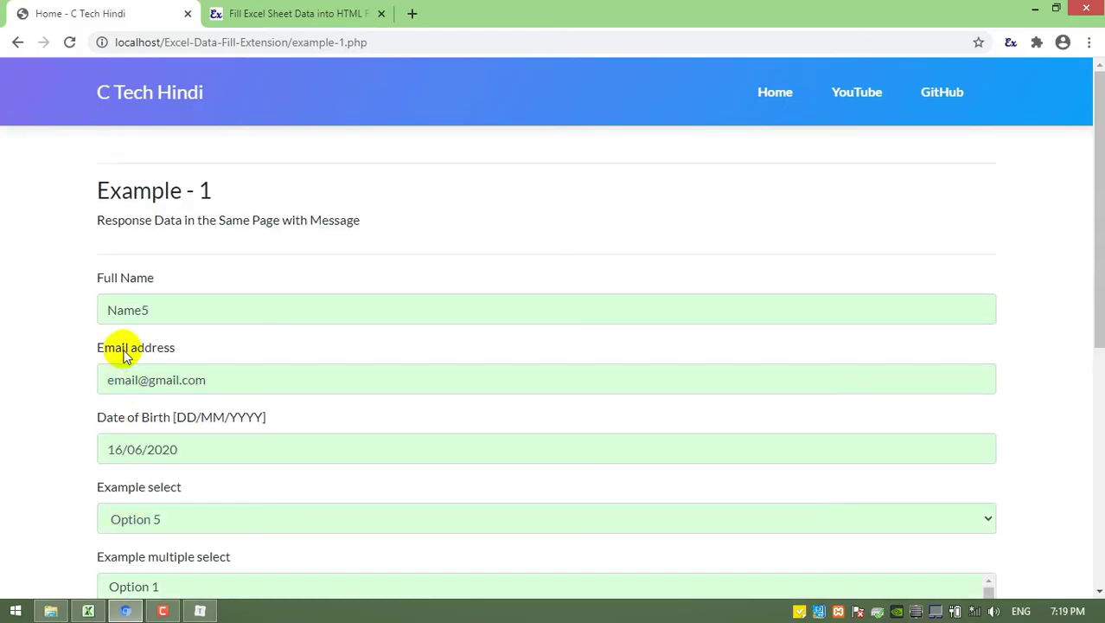
pyautogui.moveTo(142, 309); pyautogui.dragTo(170, 311)
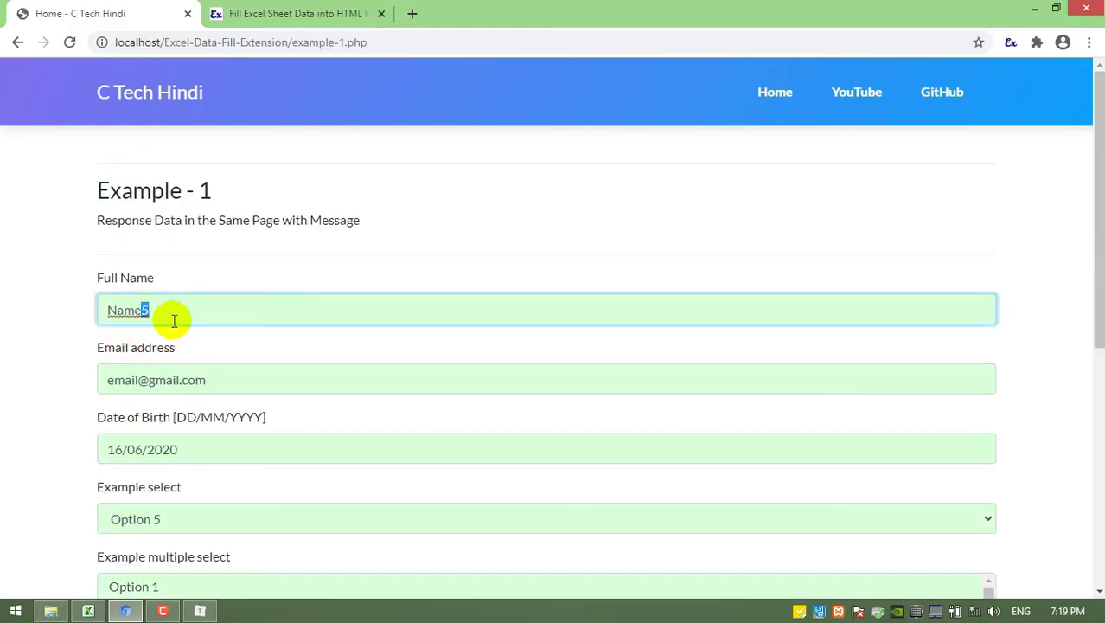
pyautogui.scroll(-5, 185, 370)
pyautogui.scroll(-1, 185, 380)
pyautogui.click(131, 525)
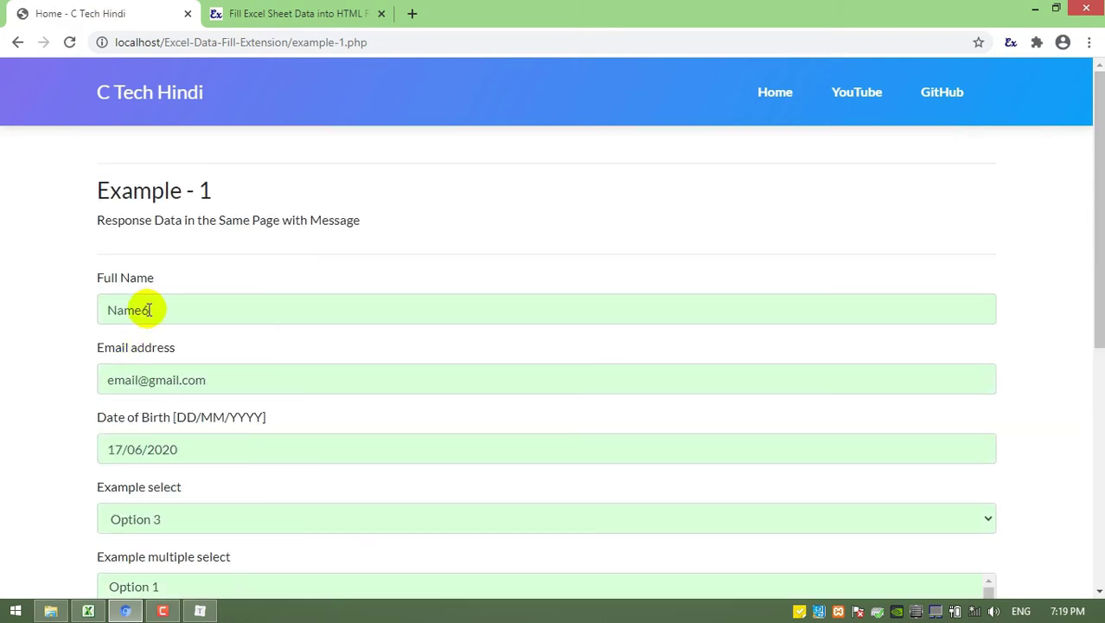
# Step: Reload the Excel Data table to confirm Name1–Name5 are saved, then return to the form
pyautogui.click(346, 11)
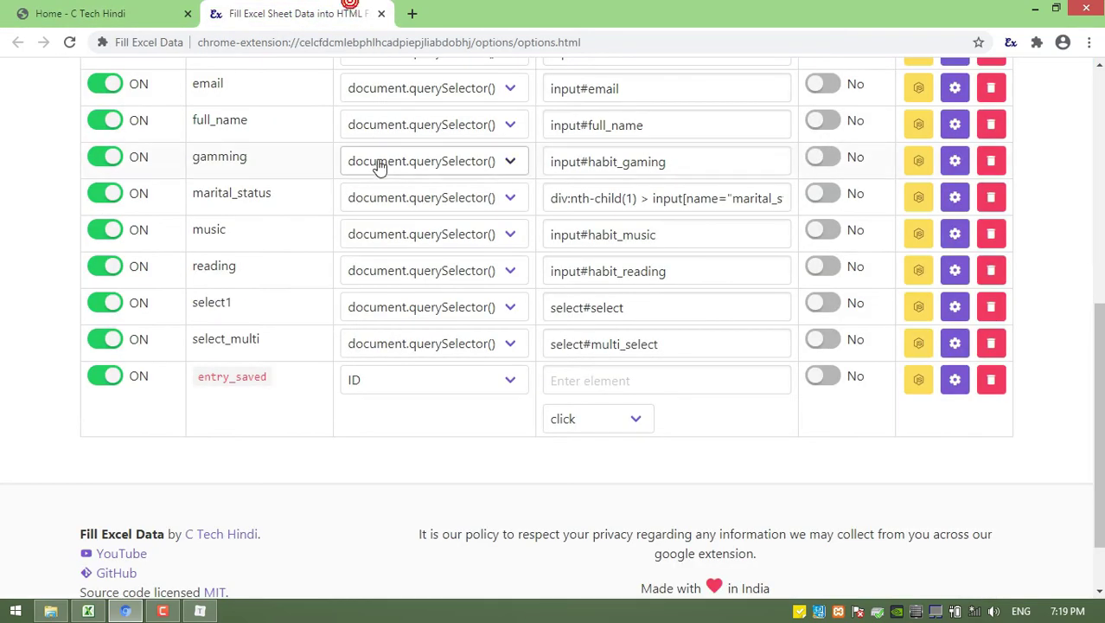
pyautogui.scroll(6, 380, 166)
pyautogui.click(807, 170)
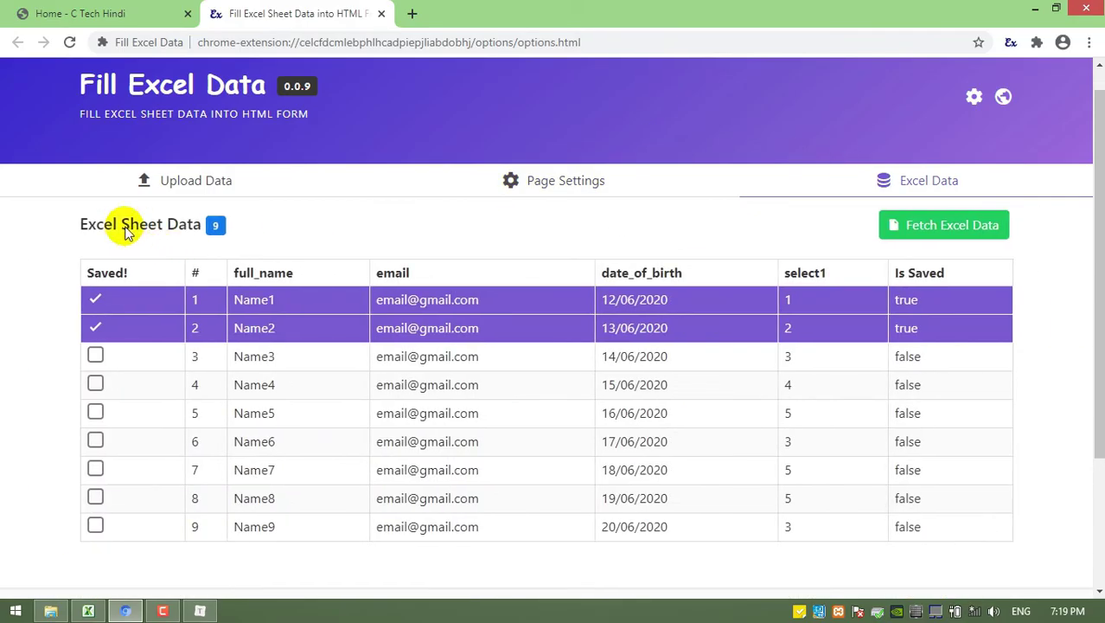
pyautogui.click(69, 42)
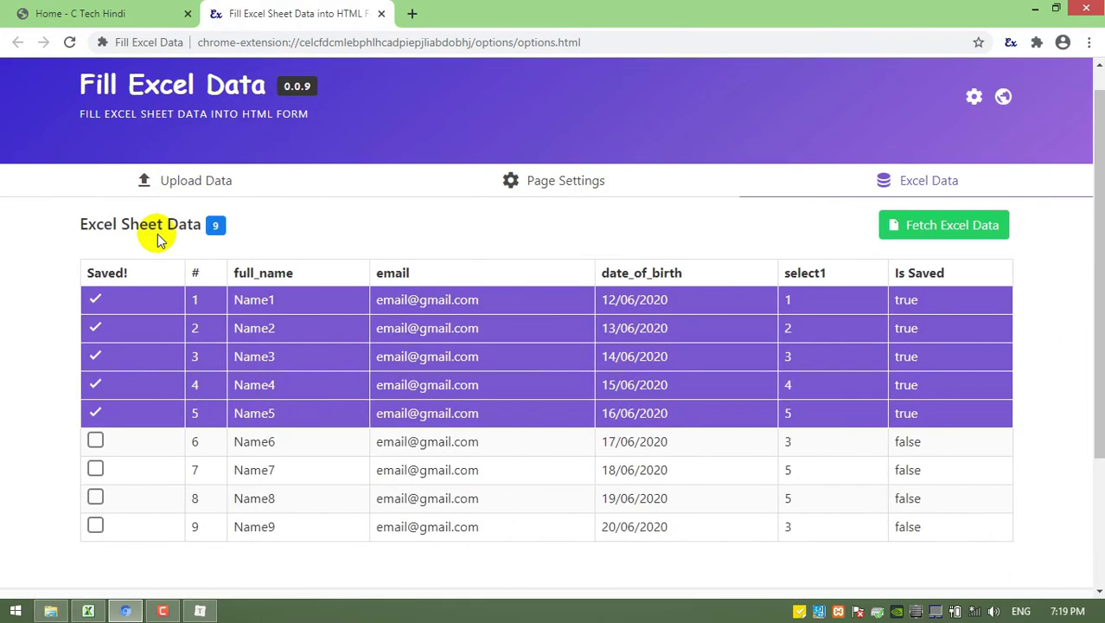
pyautogui.click(172, 7)
pyautogui.scroll(-5, 197, 292)
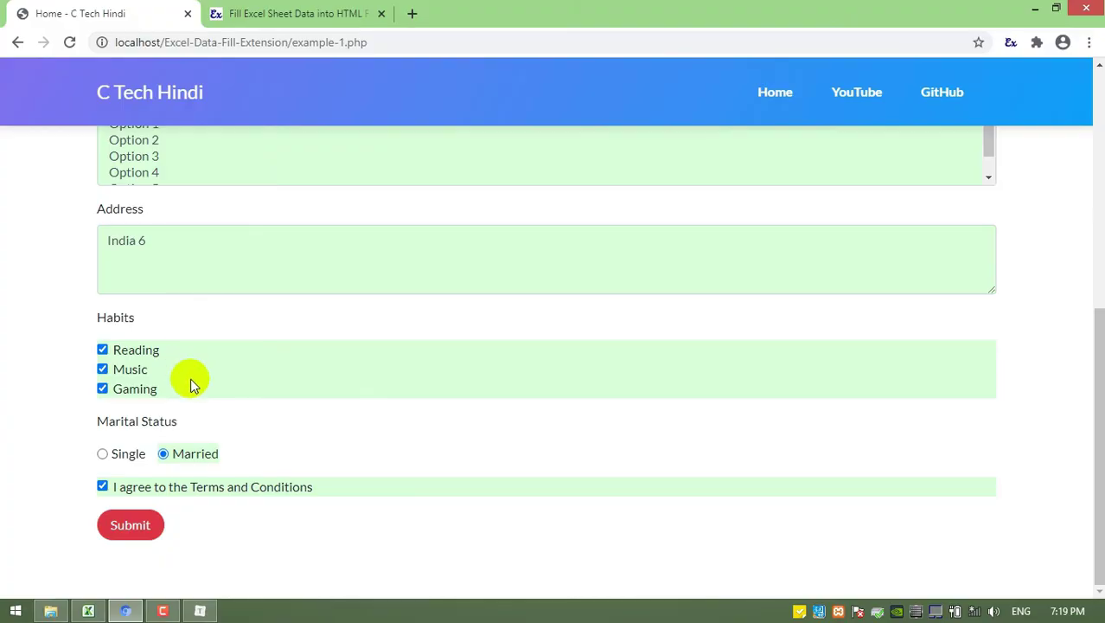
pyautogui.click(199, 610)
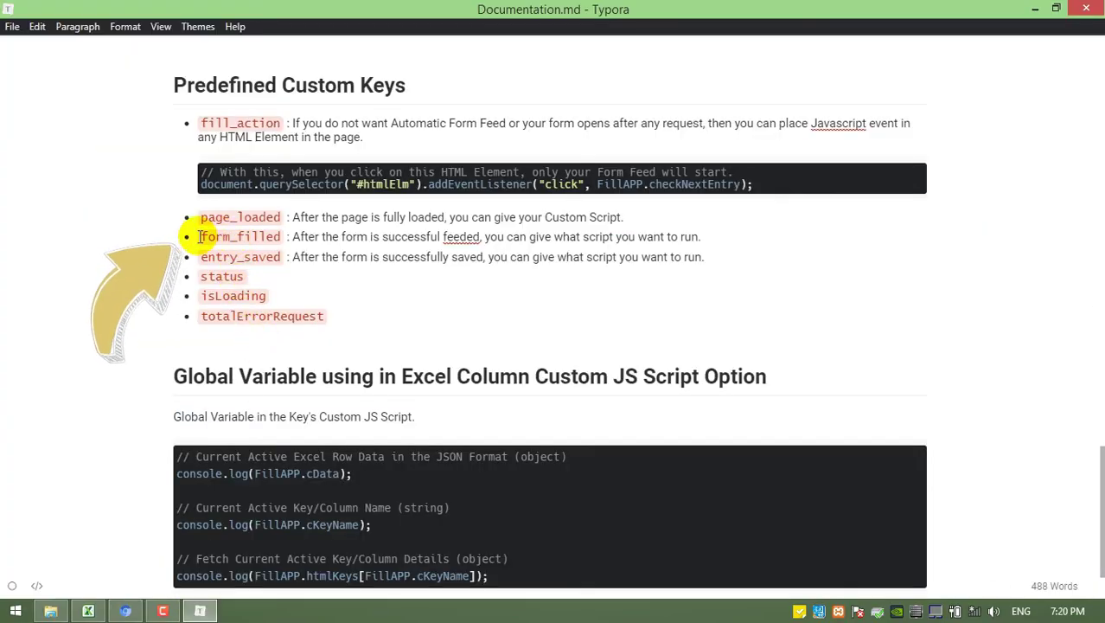
# Step: Copy the form_filled key name from Typora's Predefined Custom Keys list and return to Chrome
pyautogui.moveTo(202, 236); pyautogui.dragTo(280, 238)
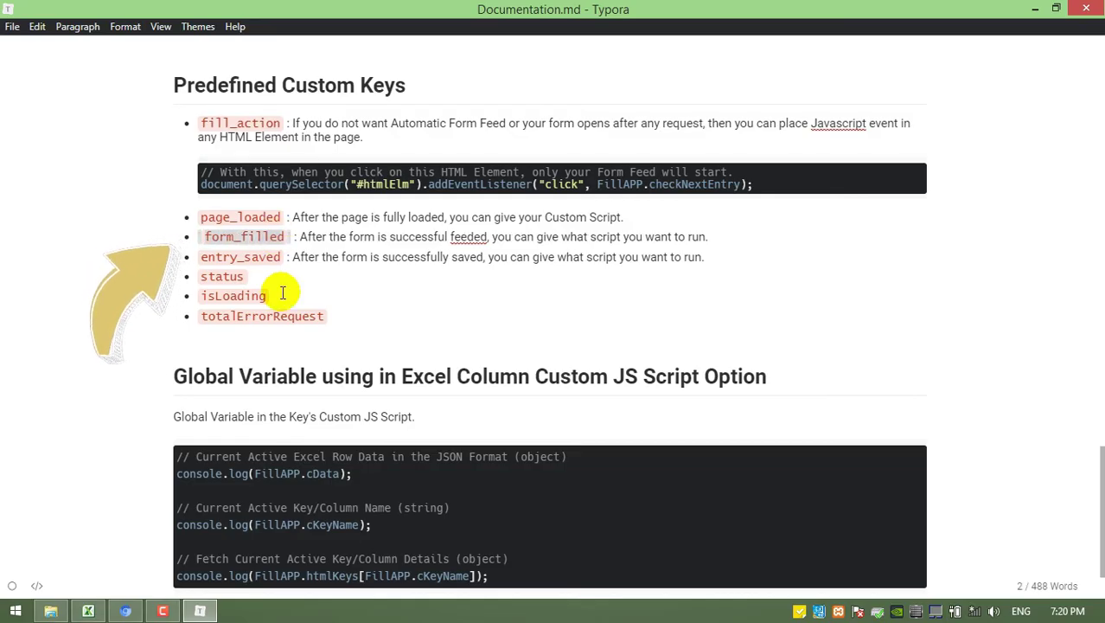
pyautogui.click(471, 237)
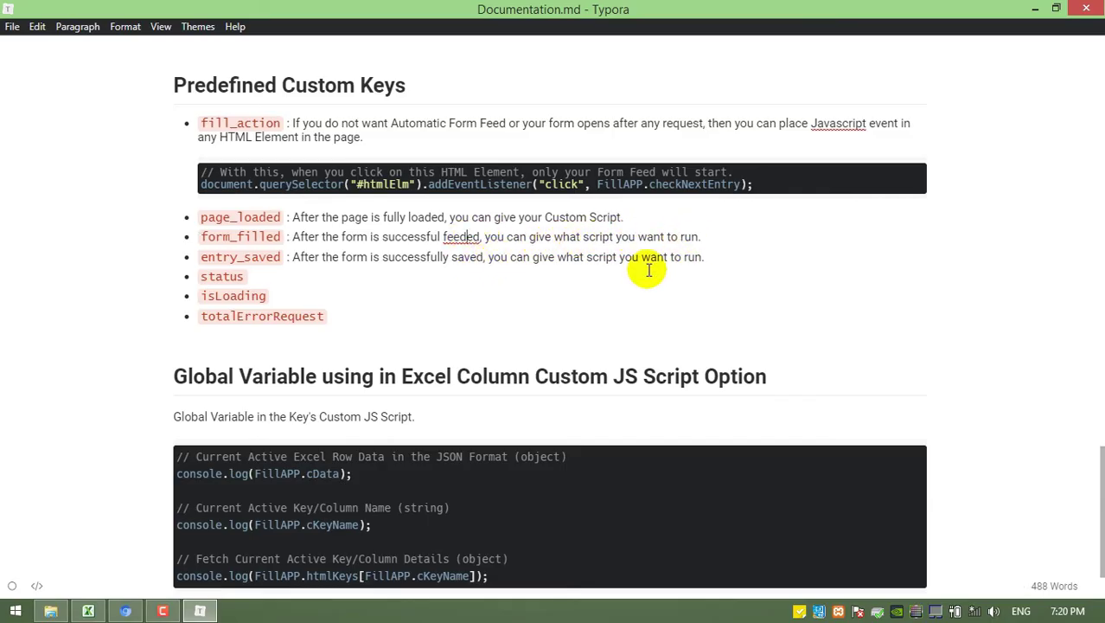
pyautogui.click(129, 610)
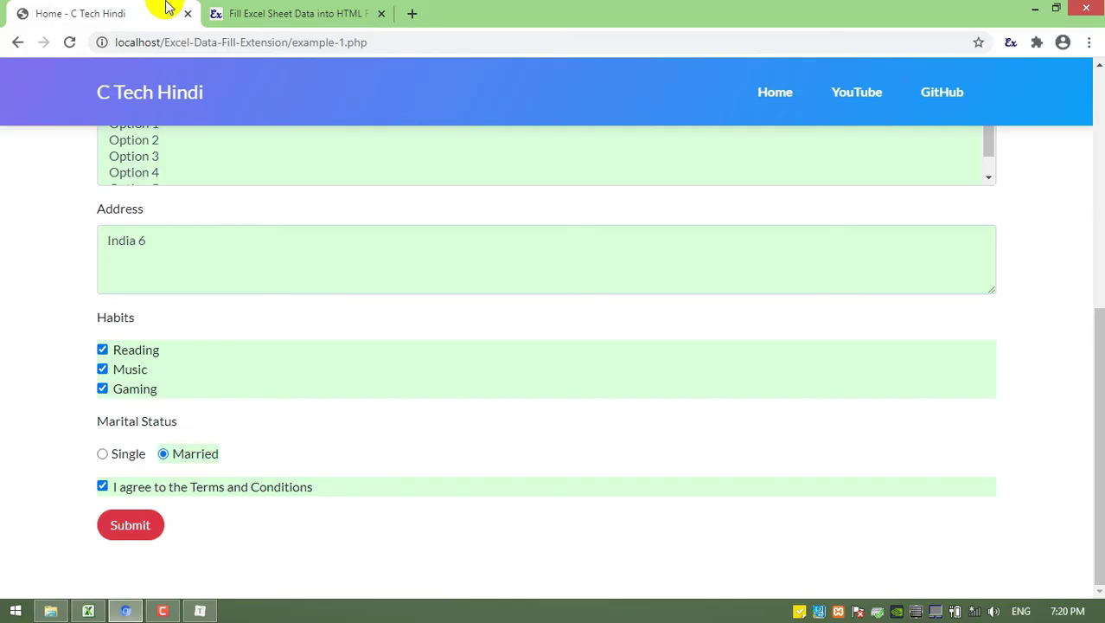
# Step: Add a new form_filled column key in Fill Excel Data's Page Settings, removing the stray backtick
pyautogui.click(223, 10)
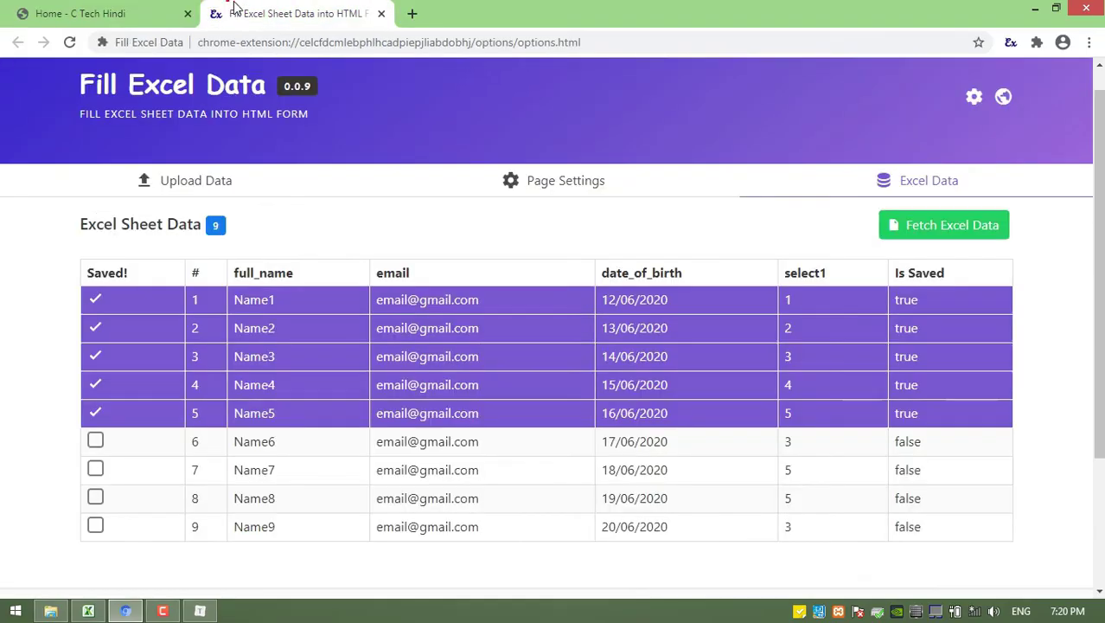
pyautogui.click(626, 188)
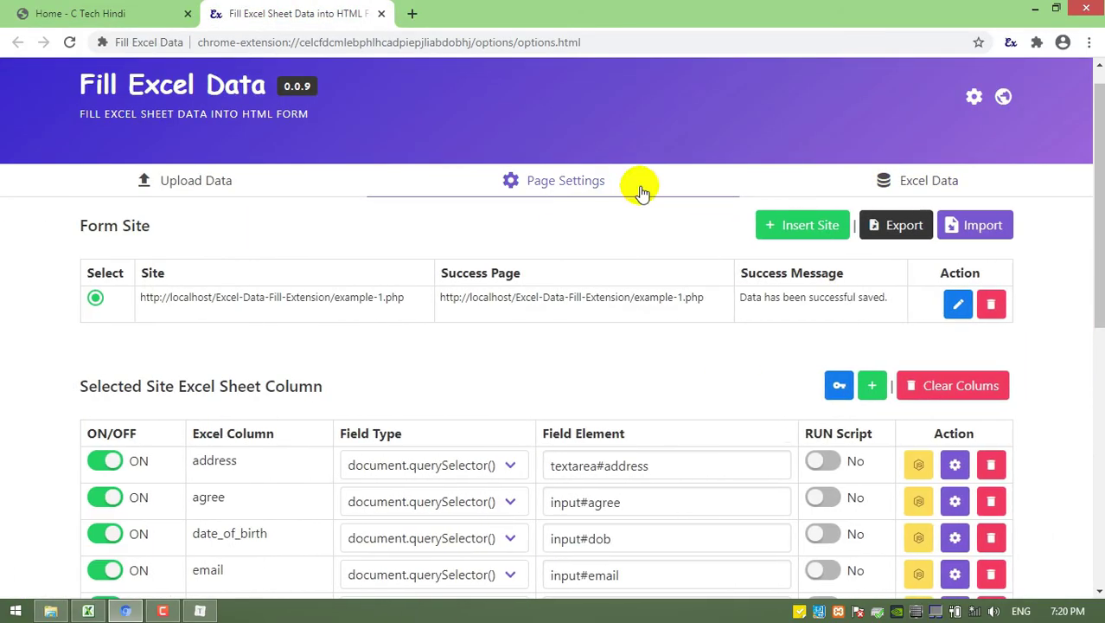
pyautogui.click(878, 385)
pyautogui.rightClick(615, 314)
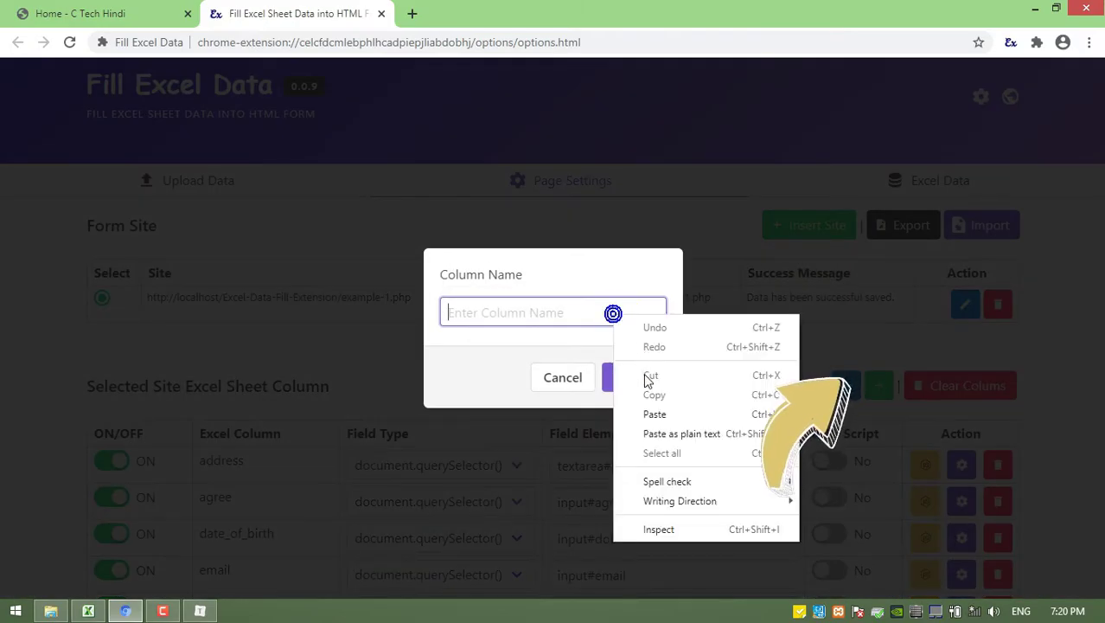
pyautogui.click(656, 410)
pyautogui.press('BackSpace')
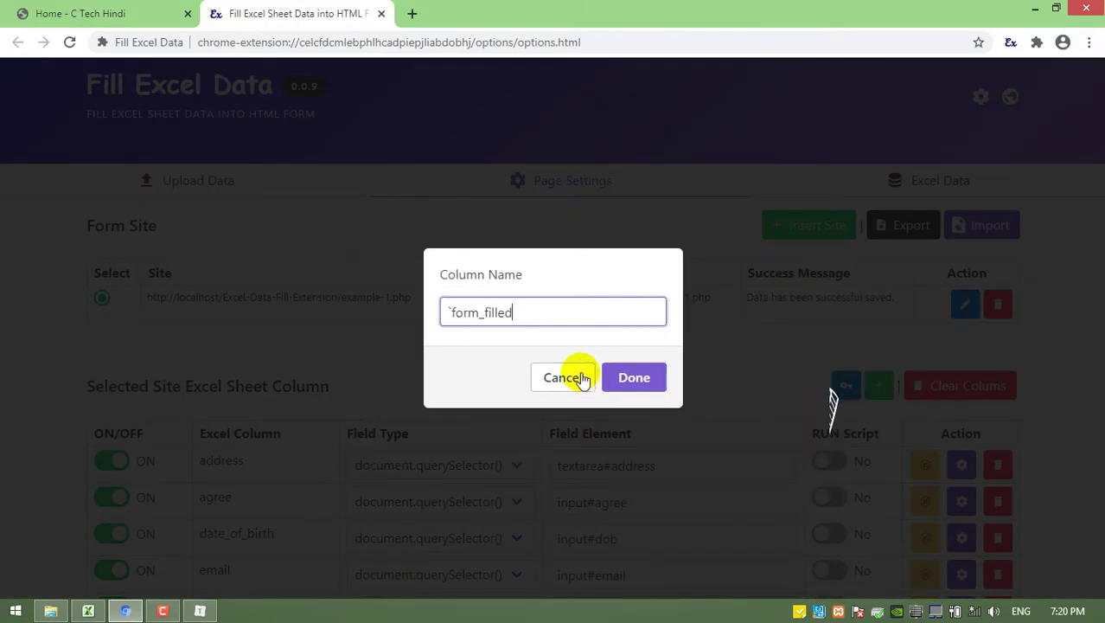
pyautogui.click(656, 375)
pyautogui.scroll(1, 192, 192)
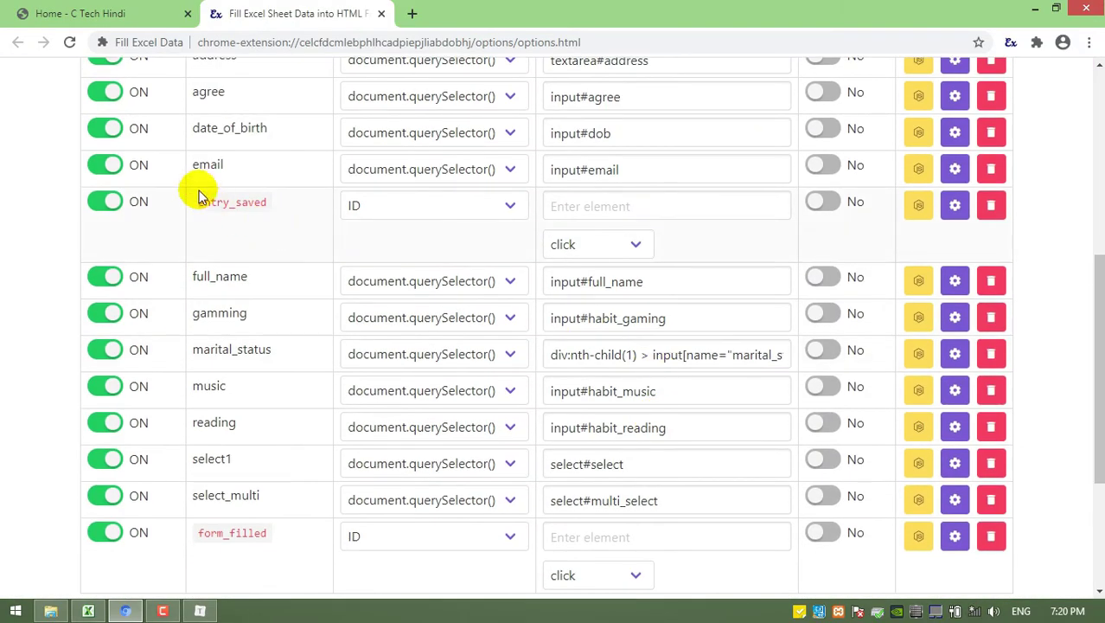
pyautogui.click(669, 208)
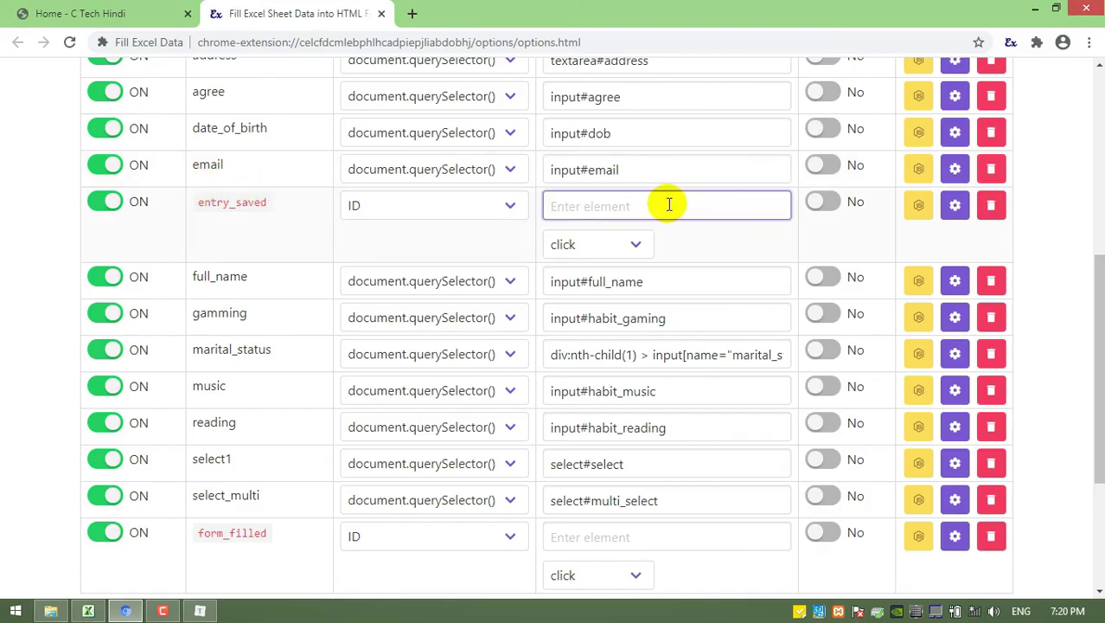
pyautogui.click(60, 12)
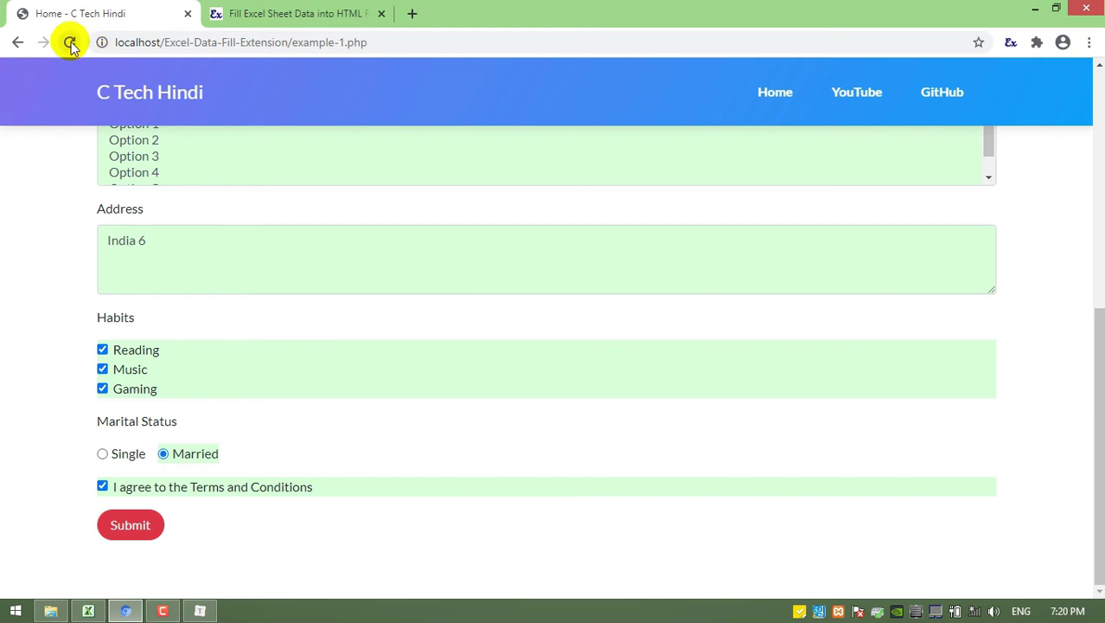
# Step: Map the form_filled key to the Example 1 form's Submit button in the field identity popup
pyautogui.click(1010, 42)
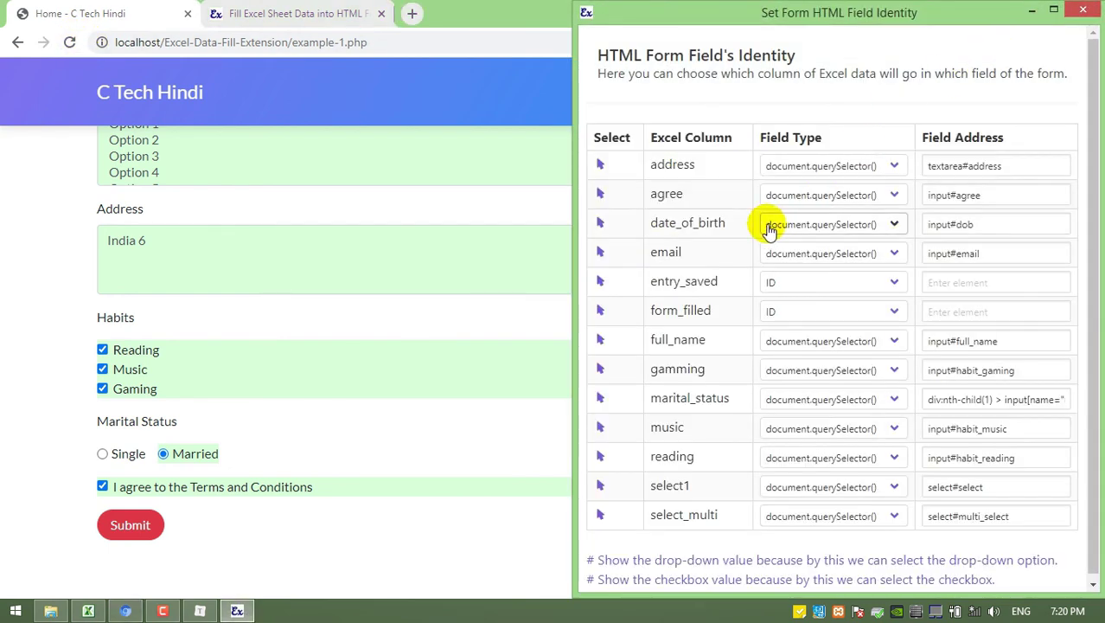
pyautogui.moveTo(648, 309); pyautogui.dragTo(726, 313)
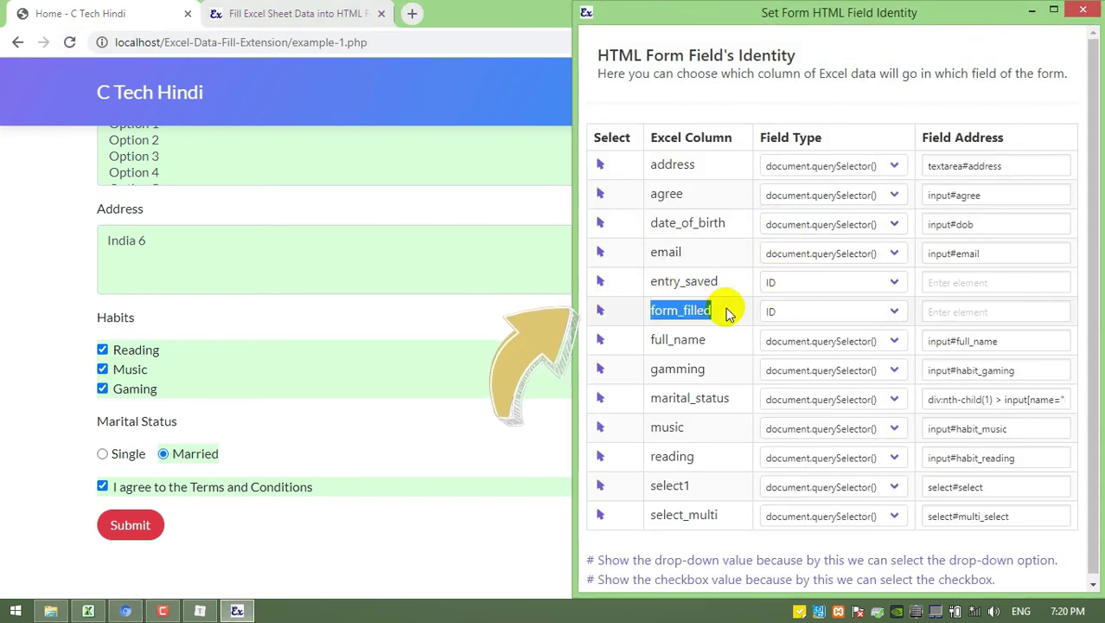
pyautogui.click(602, 313)
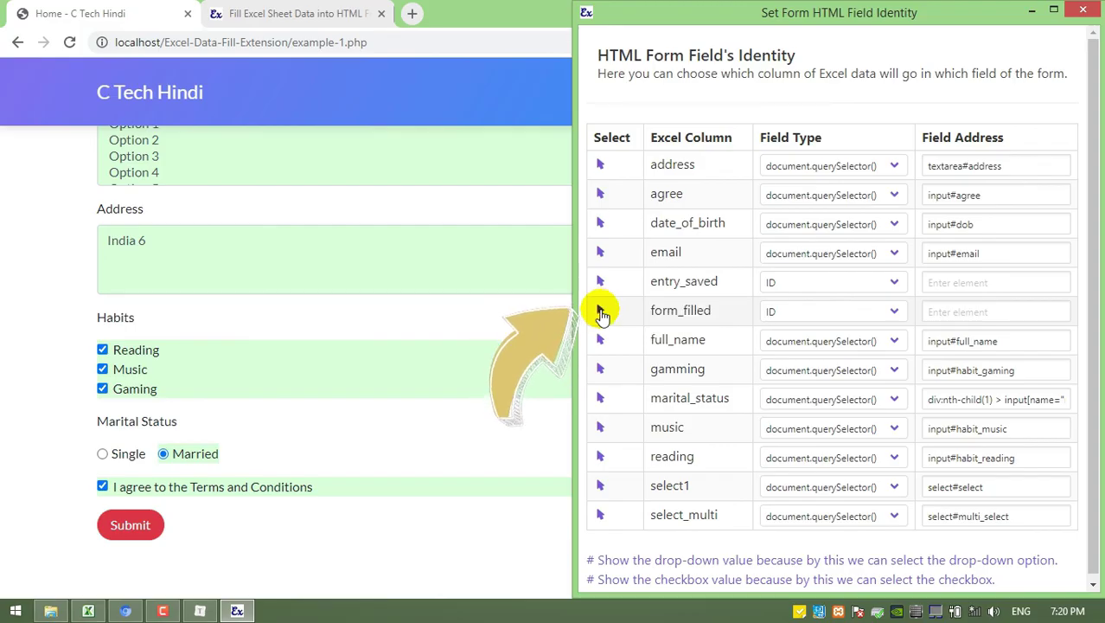
pyautogui.click(129, 524)
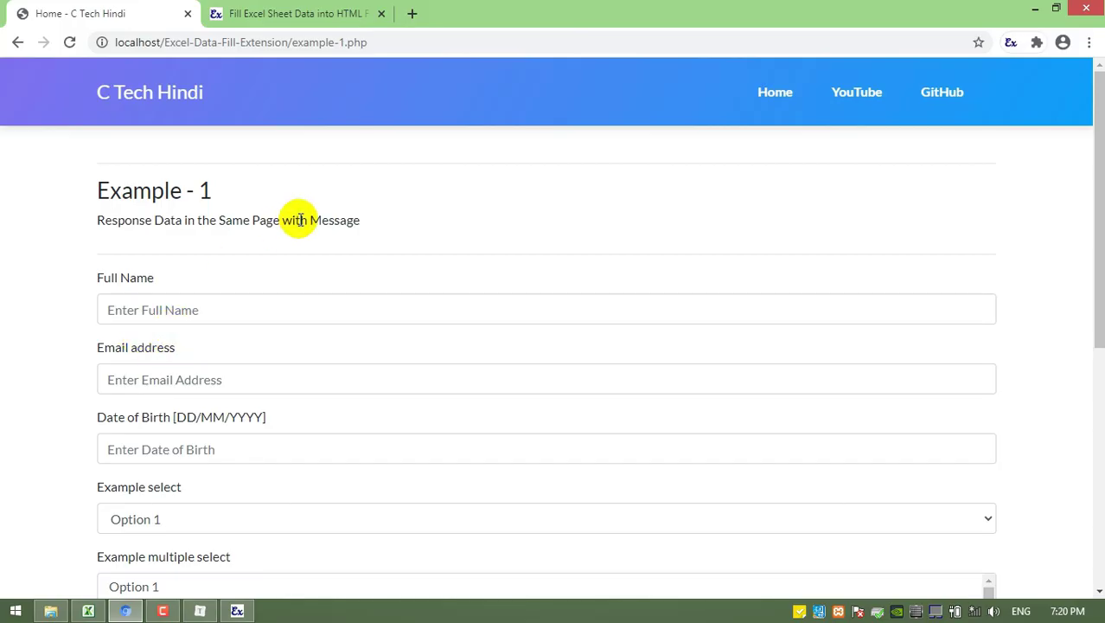
# Step: Reload the extension settings, review the Excel rows, and switch the form_filled column off
pyautogui.click(346, 13)
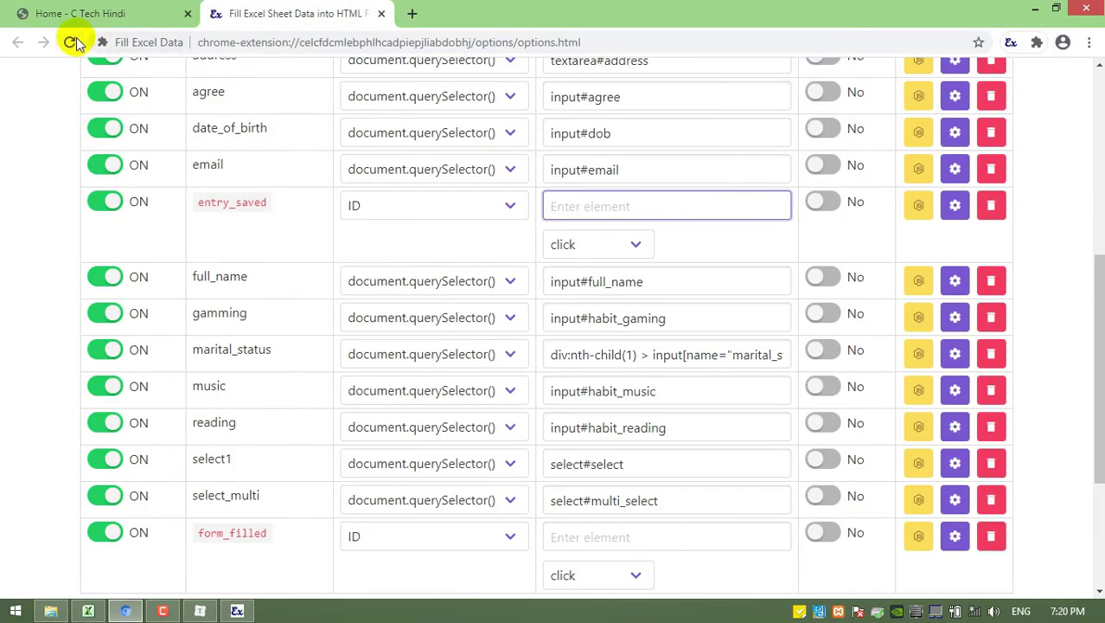
pyautogui.click(69, 41)
pyautogui.scroll(2, 474, 227)
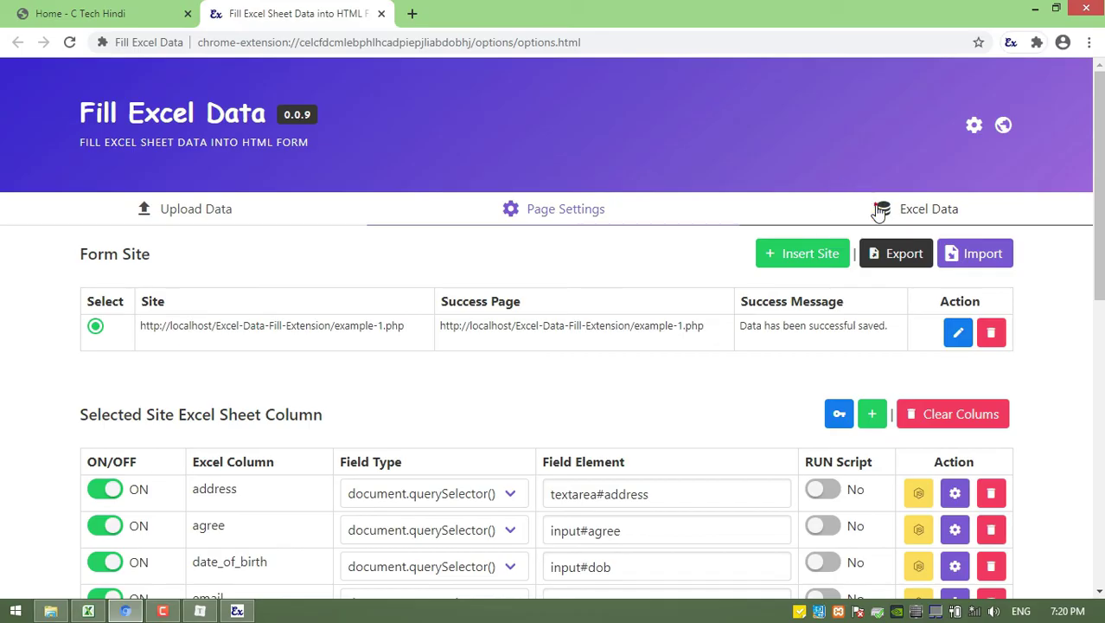
pyautogui.click(879, 211)
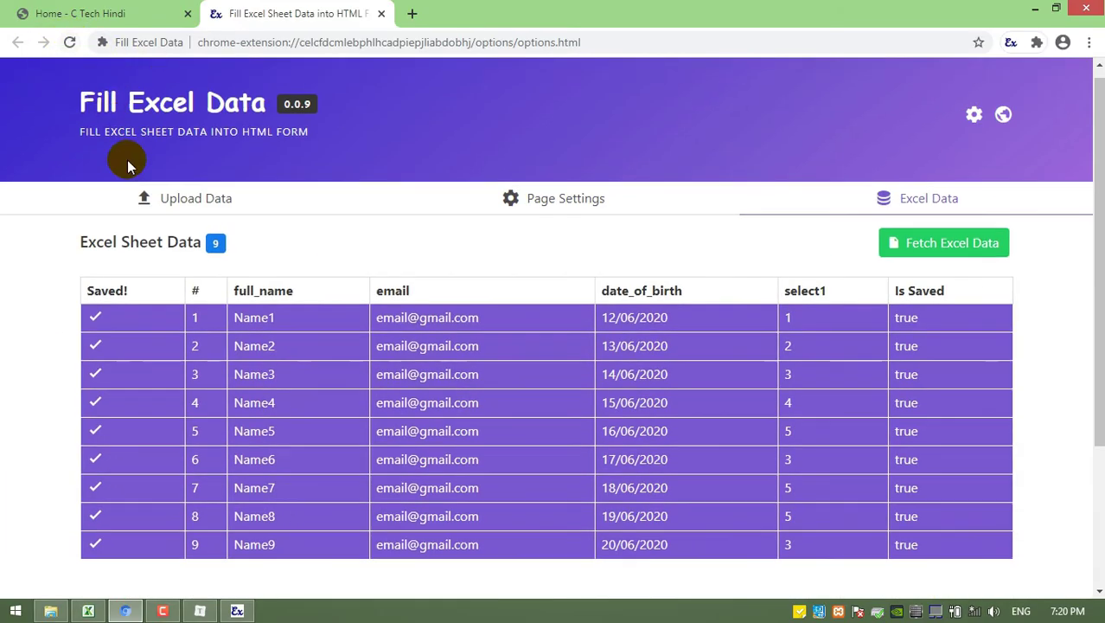
pyautogui.scroll(-3, 185, 277)
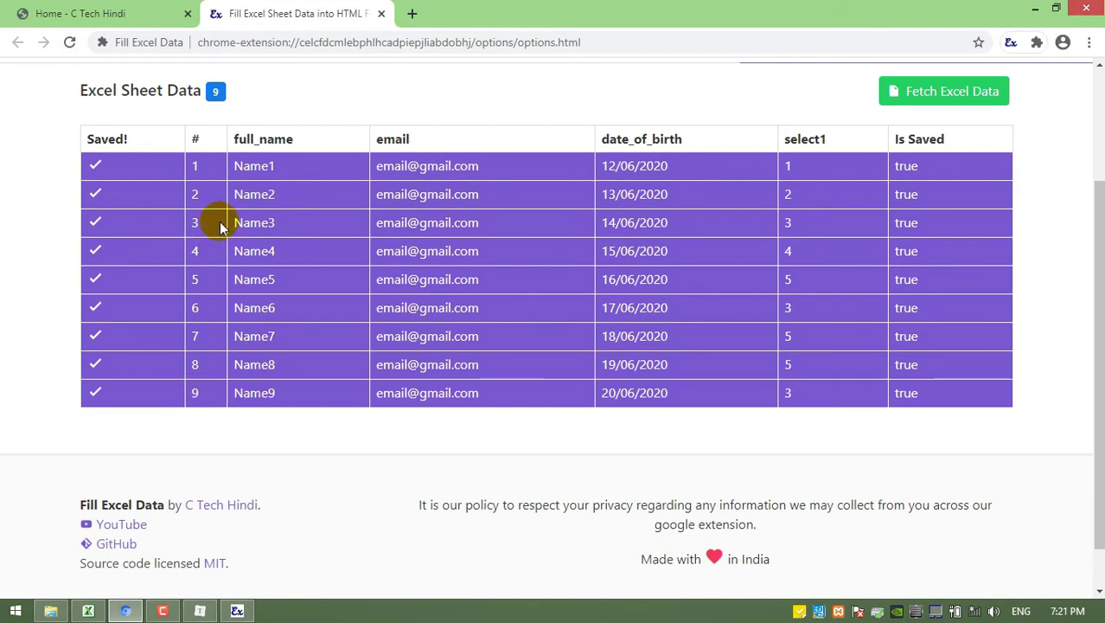
pyautogui.scroll(2, 221, 242)
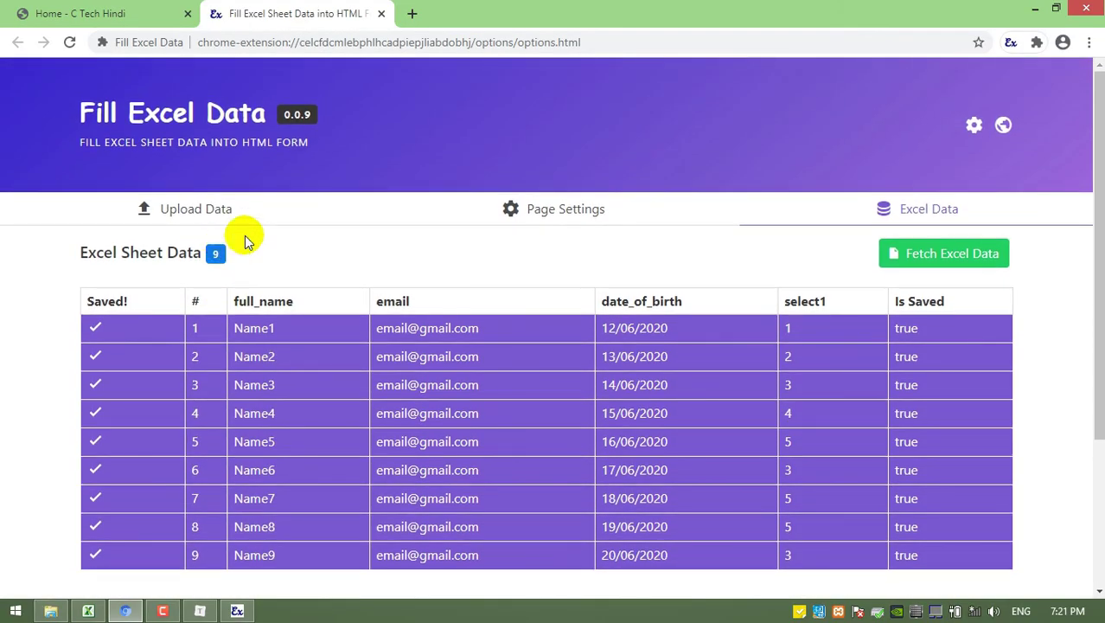
pyautogui.click(519, 216)
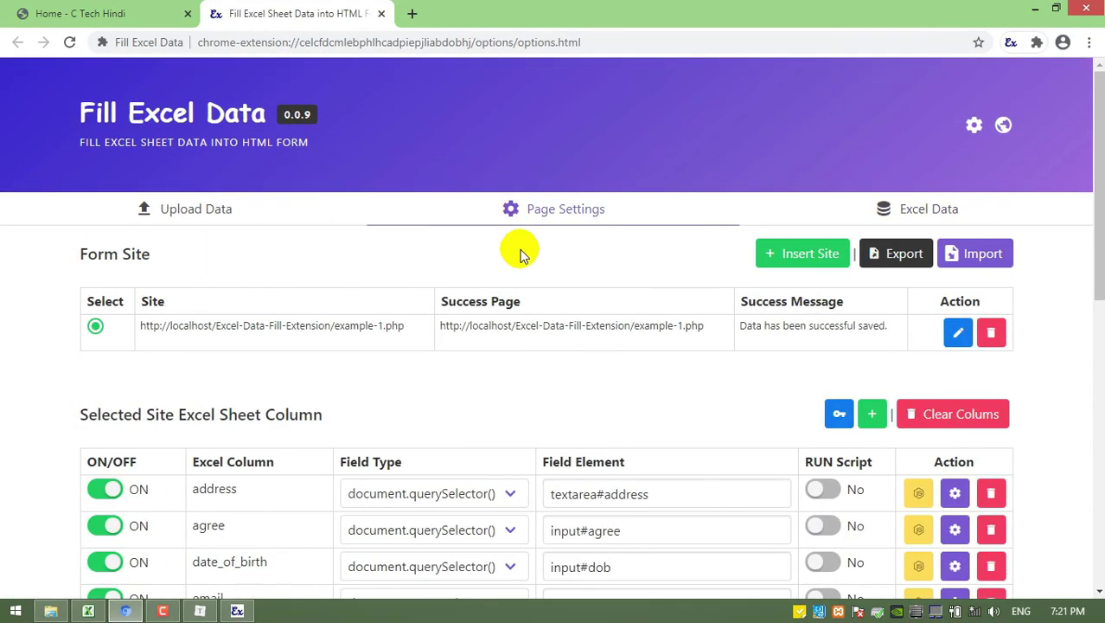
pyautogui.scroll(-4, 518, 246)
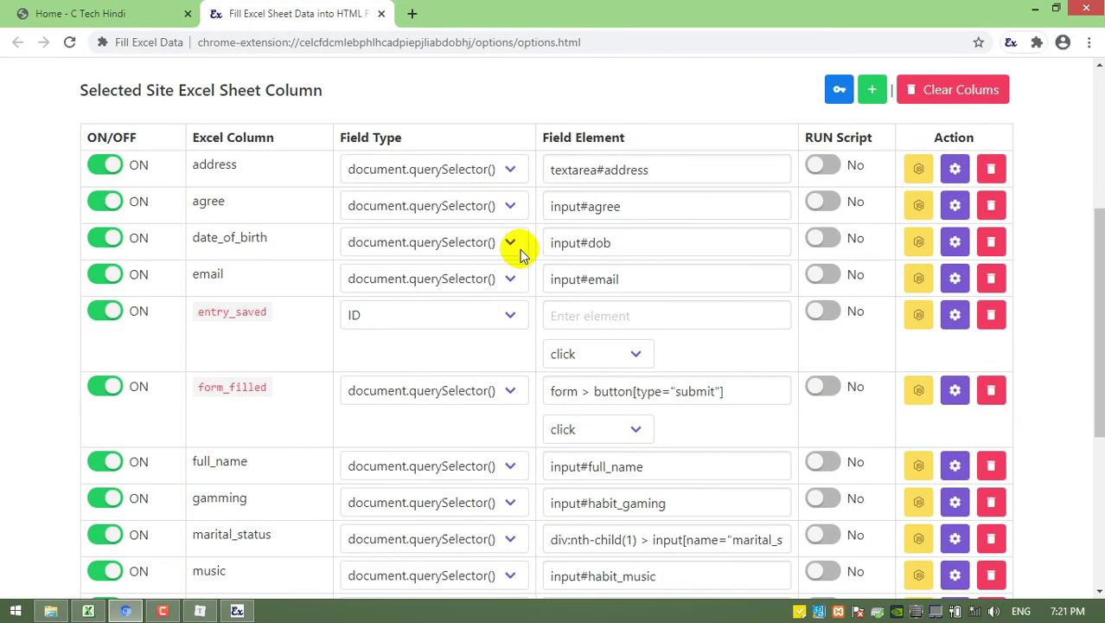
pyautogui.click(105, 385)
pyautogui.scroll(3, 519, 217)
# Step: Uncheck the Saved box on all nine Excel Data rows
pyautogui.click(838, 125)
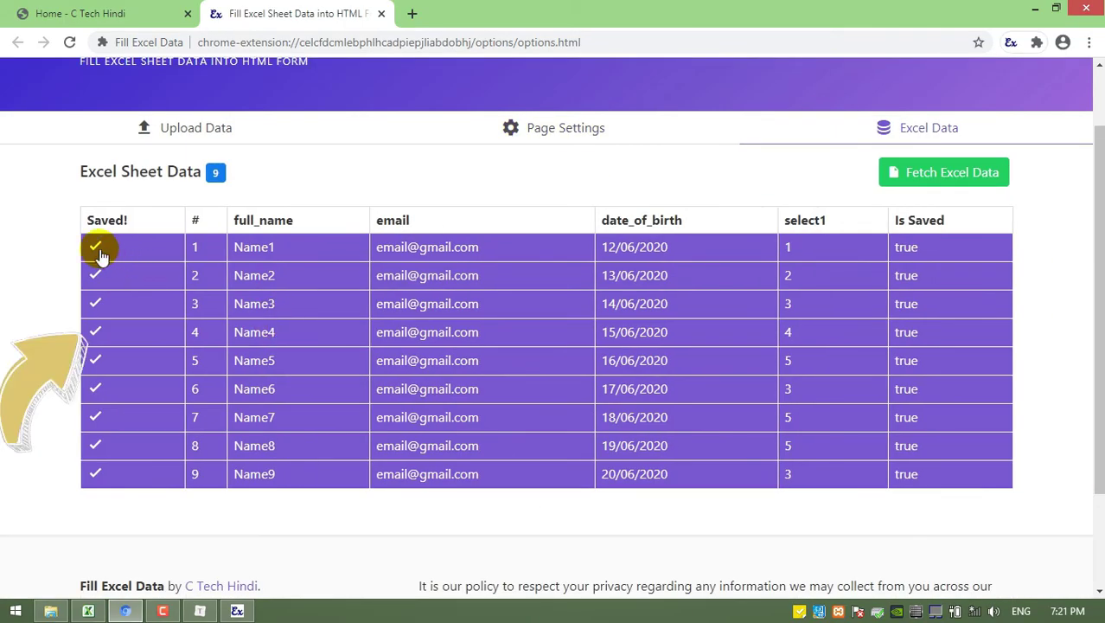
pyautogui.click(95, 246)
pyautogui.click(95, 275)
pyautogui.click(95, 303)
pyautogui.click(95, 332)
pyautogui.click(95, 360)
pyautogui.click(95, 388)
pyautogui.click(95, 416)
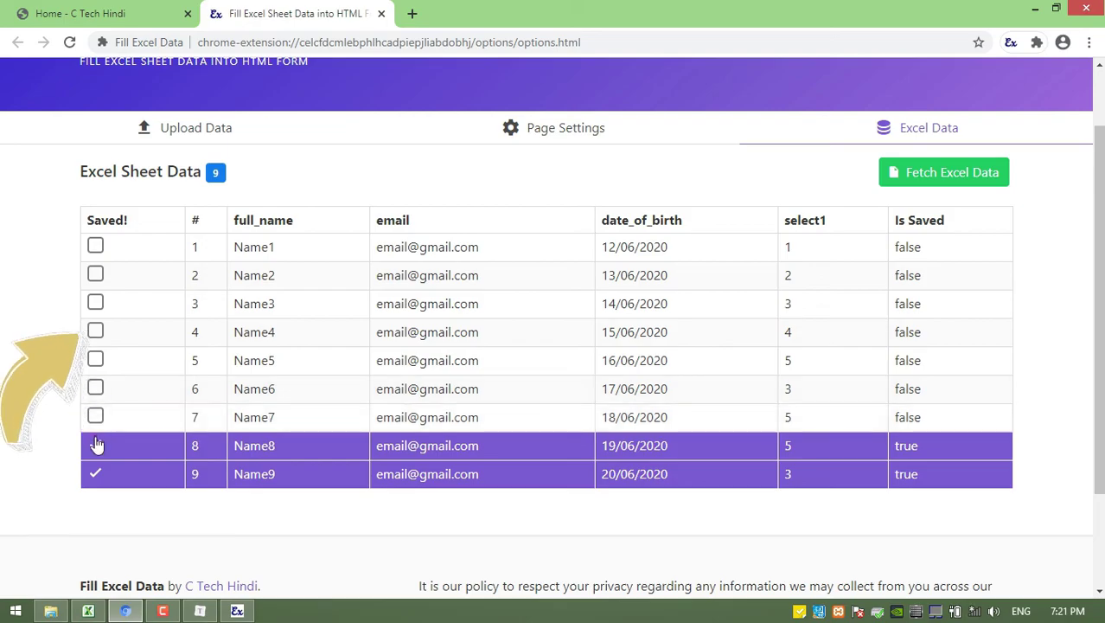
pyautogui.click(95, 446)
pyautogui.click(95, 473)
pyautogui.scroll(1, 111, 446)
# Step: Reload the Example - 1 form so it auto-fills with the Name1 row
pyautogui.click(155, 7)
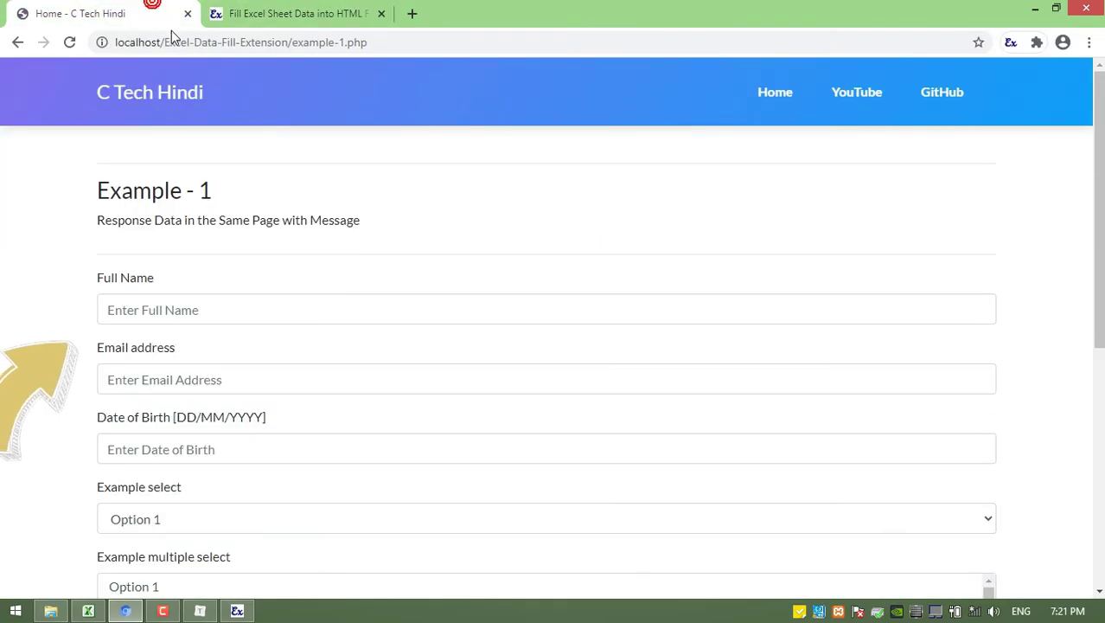
pyautogui.click(183, 44)
pyautogui.press('Return')
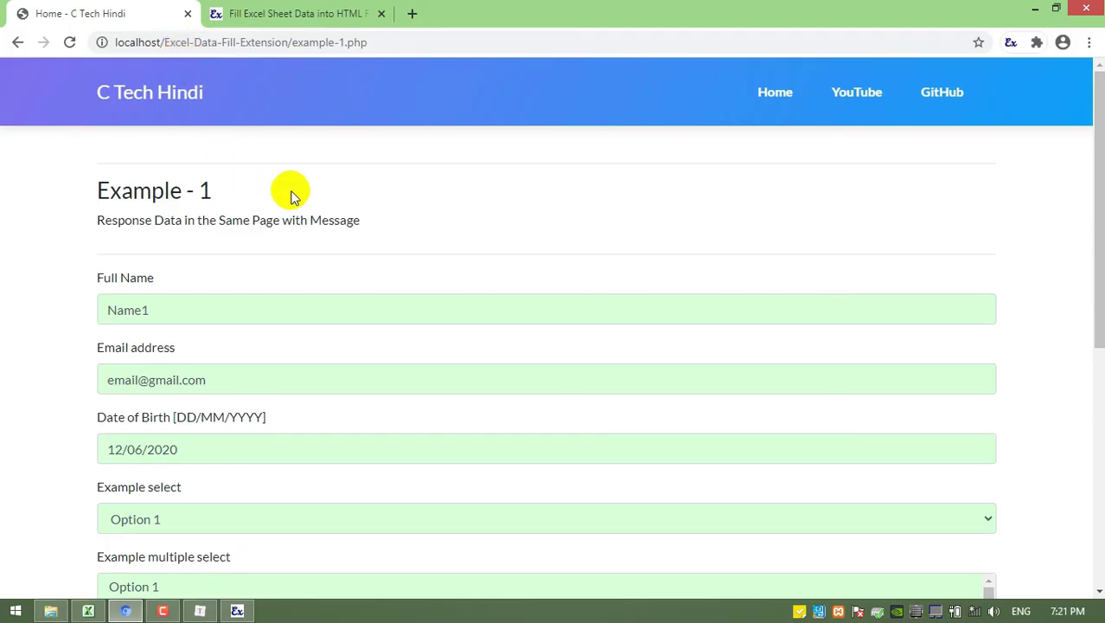
pyautogui.scroll(-5, 292, 212)
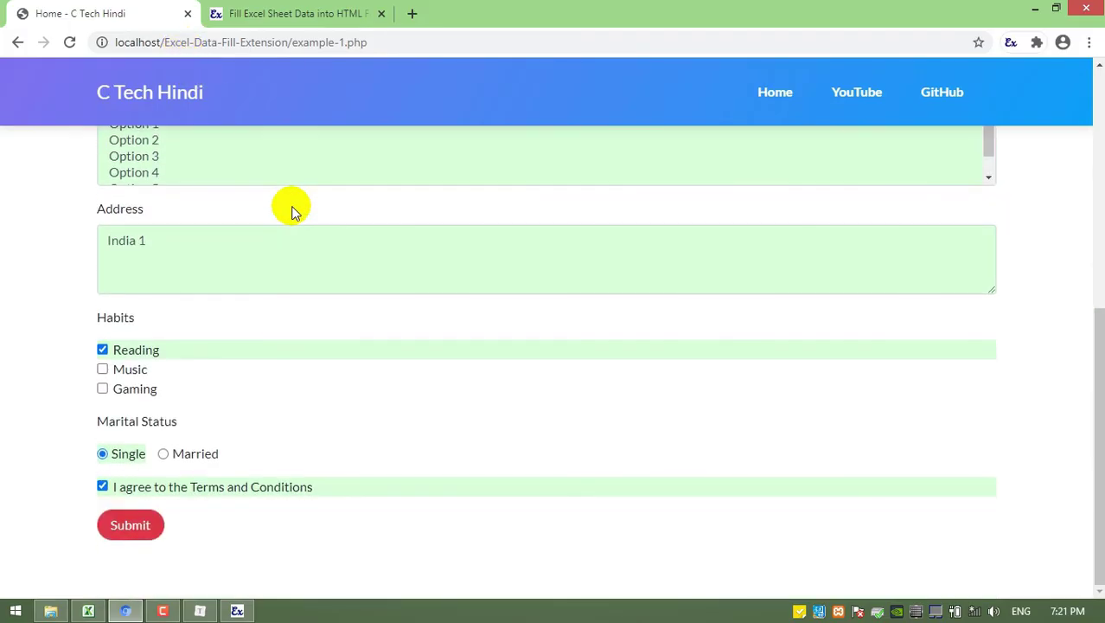
pyautogui.scroll(5, 292, 212)
# Step: Check the auto-filled Name1 value and submit the form
pyautogui.doubleClick(161, 248)
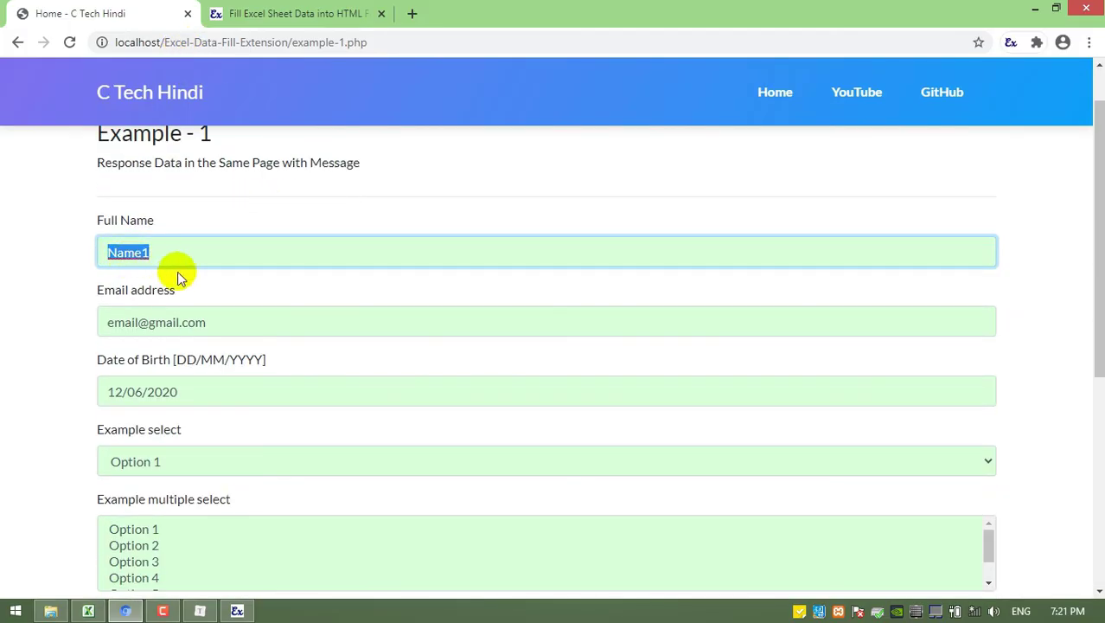
pyautogui.scroll(-5, 178, 274)
pyautogui.click(147, 524)
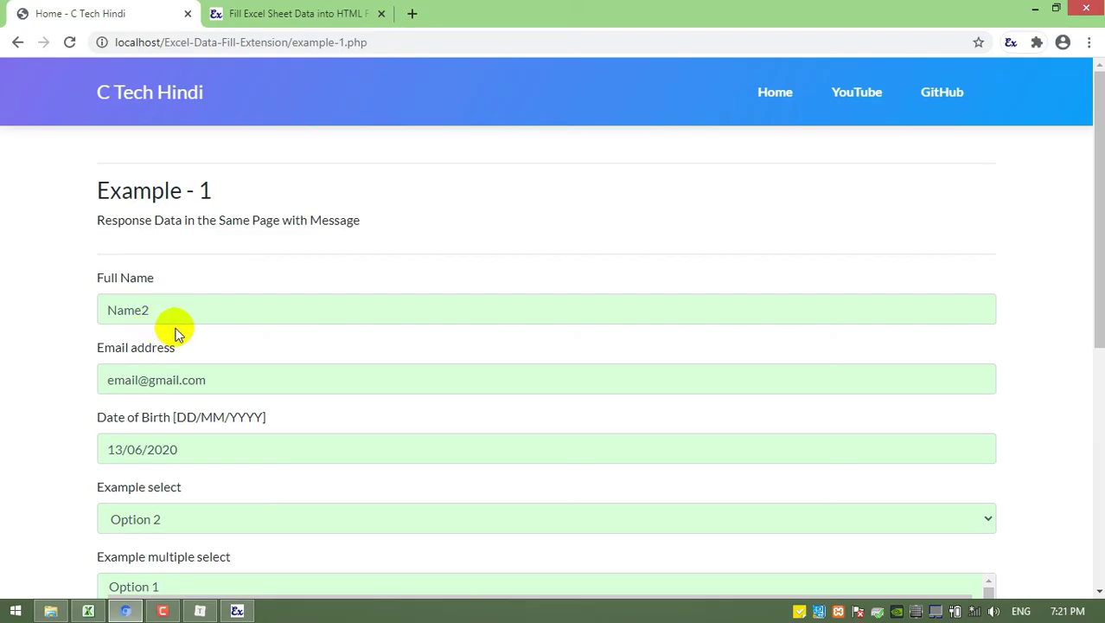
pyautogui.hotkey('ctrl', 'Tab')
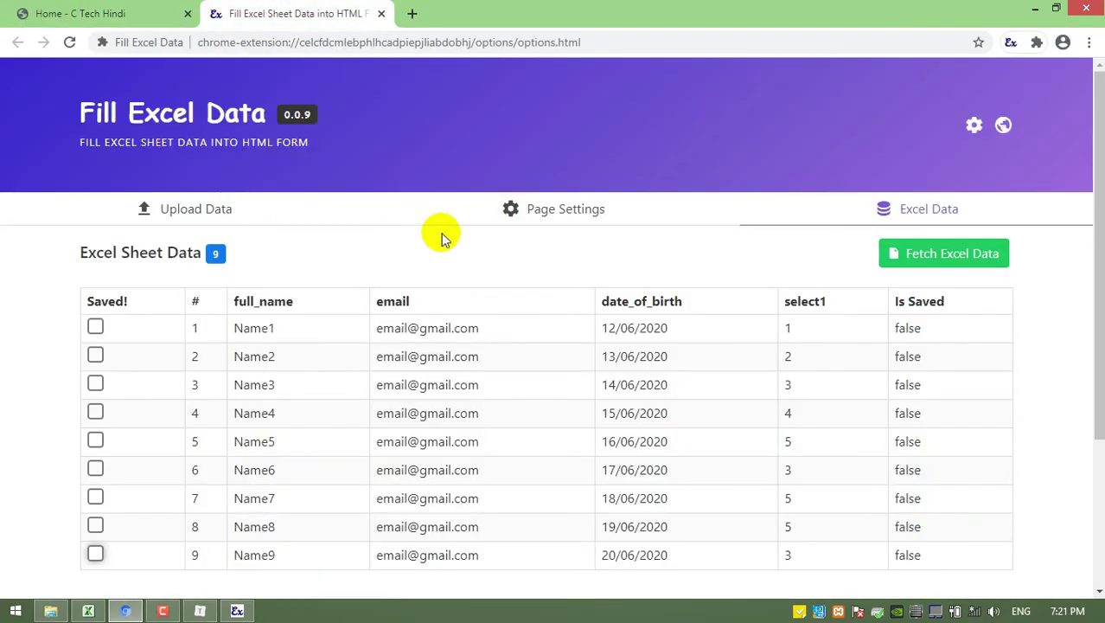
# Step: Turn form_filled back on and reload the Example - 1 form to auto-submit the rows
pyautogui.click(450, 217)
pyautogui.scroll(-10, 358, 284)
pyautogui.scroll(-1, 365, 279)
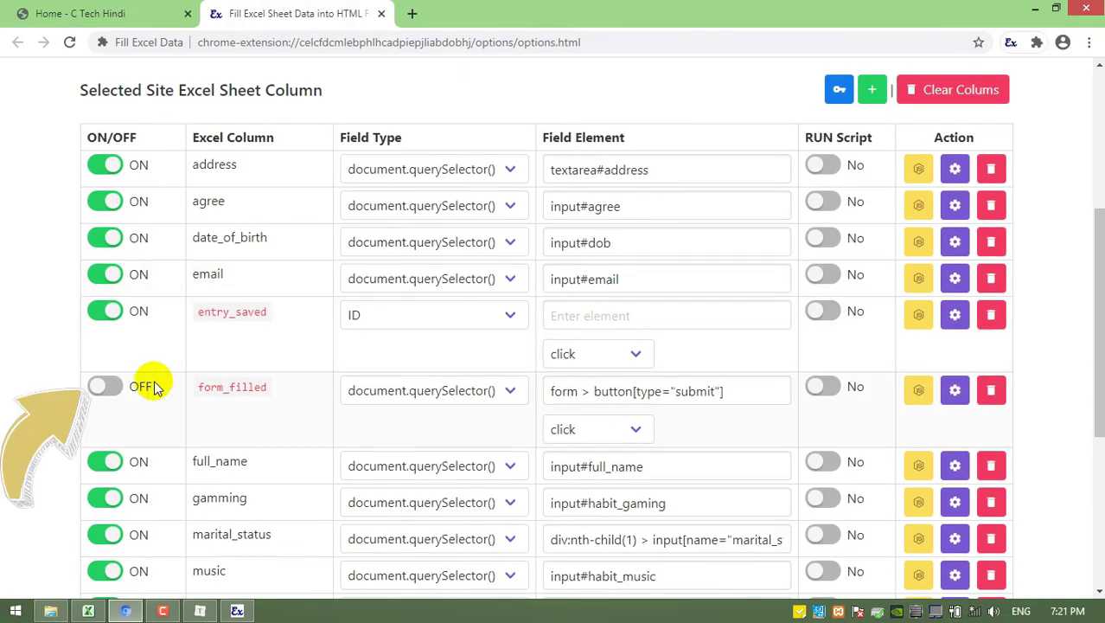
pyautogui.click(105, 385)
pyautogui.scroll(-1, 362, 342)
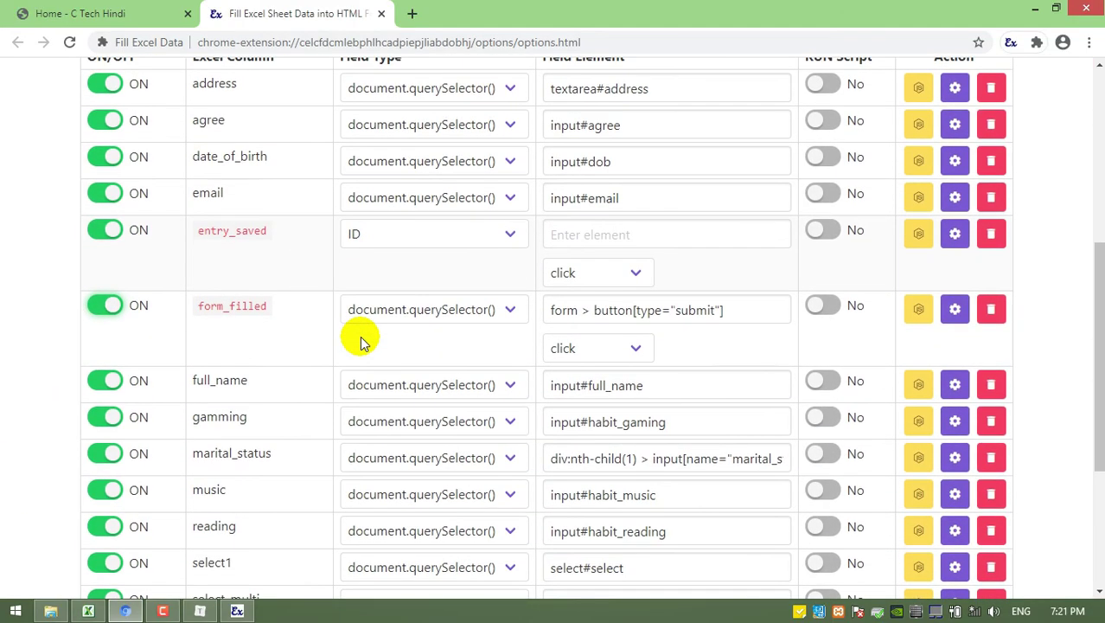
pyautogui.click(130, 8)
pyautogui.click(148, 41)
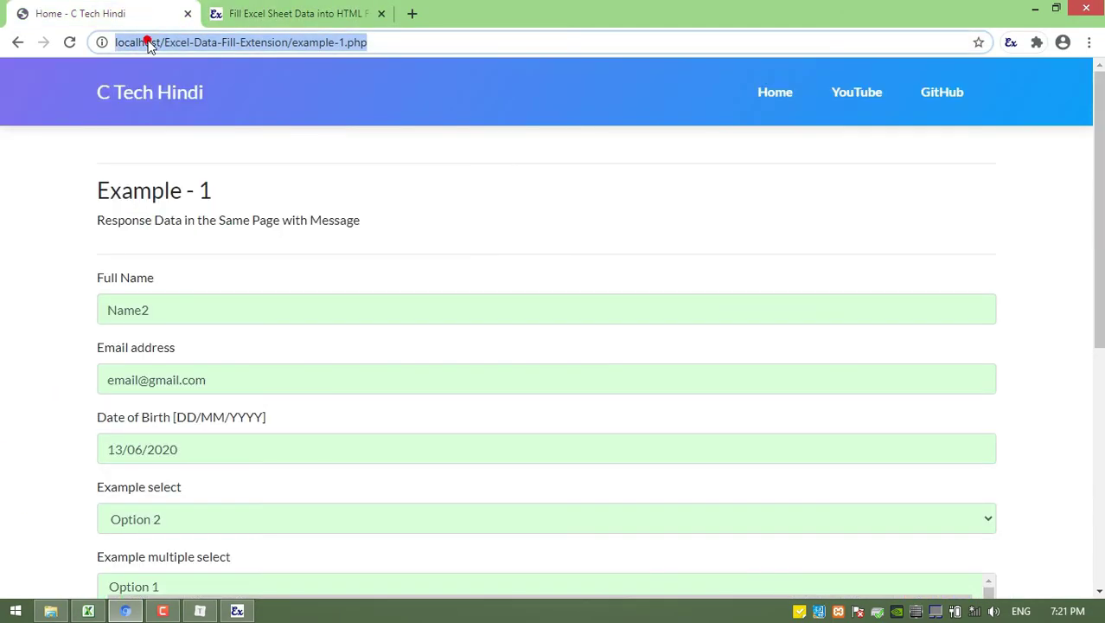
pyautogui.press('Return')
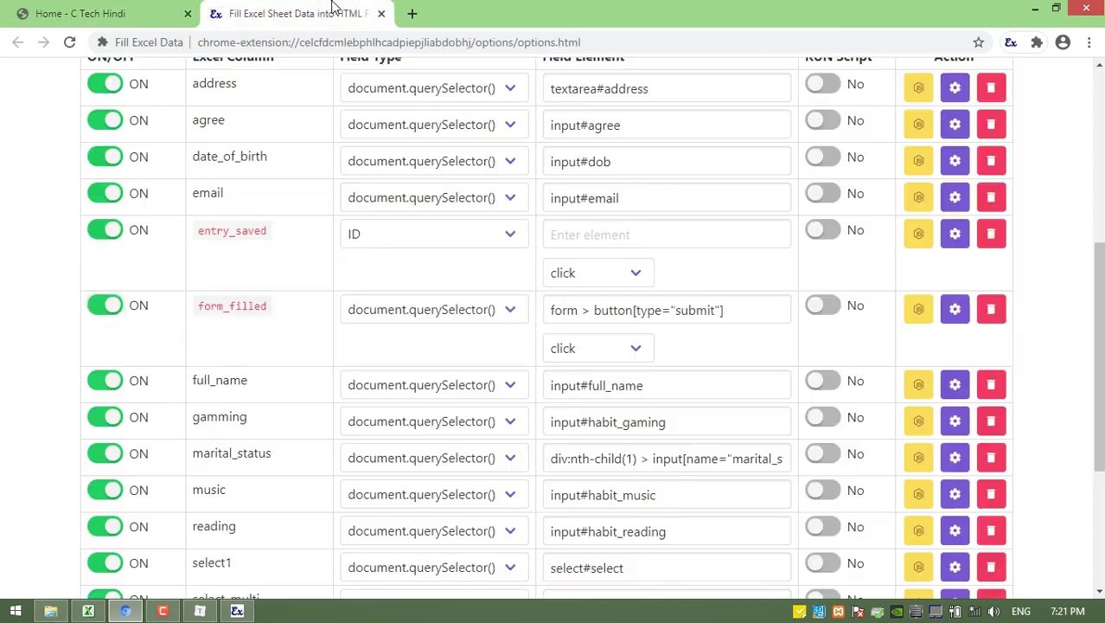
# Step: Refresh the Excel Data table to confirm rows Name1–Name9 all show Is Saved true
pyautogui.click(325, 12)
pyautogui.scroll(3, 596, 190)
pyautogui.scroll(2, 658, 177)
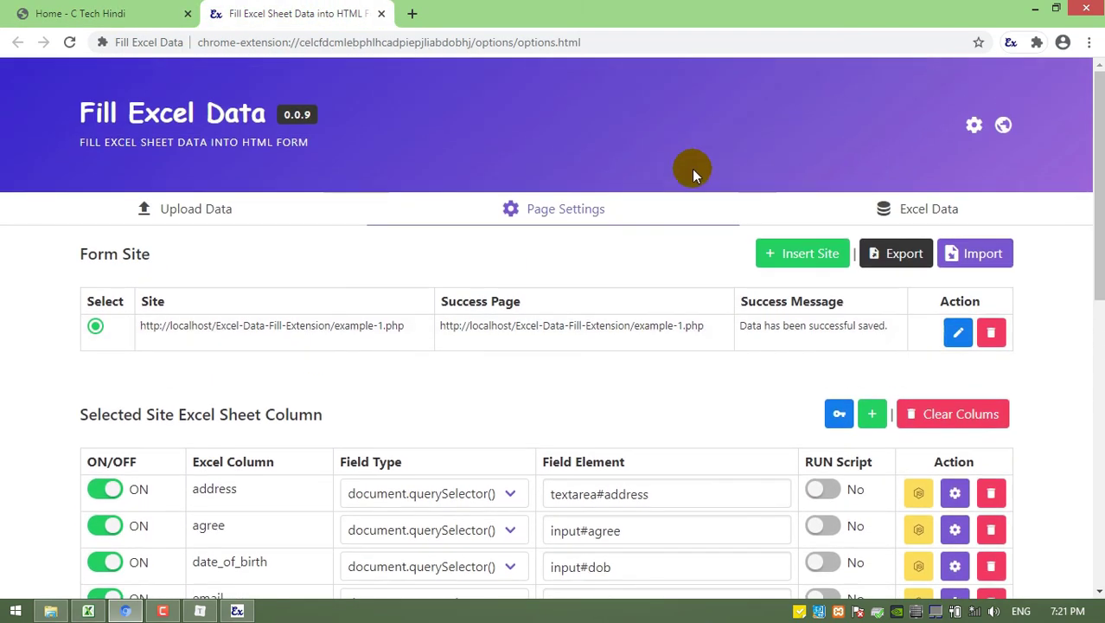
pyautogui.click(774, 209)
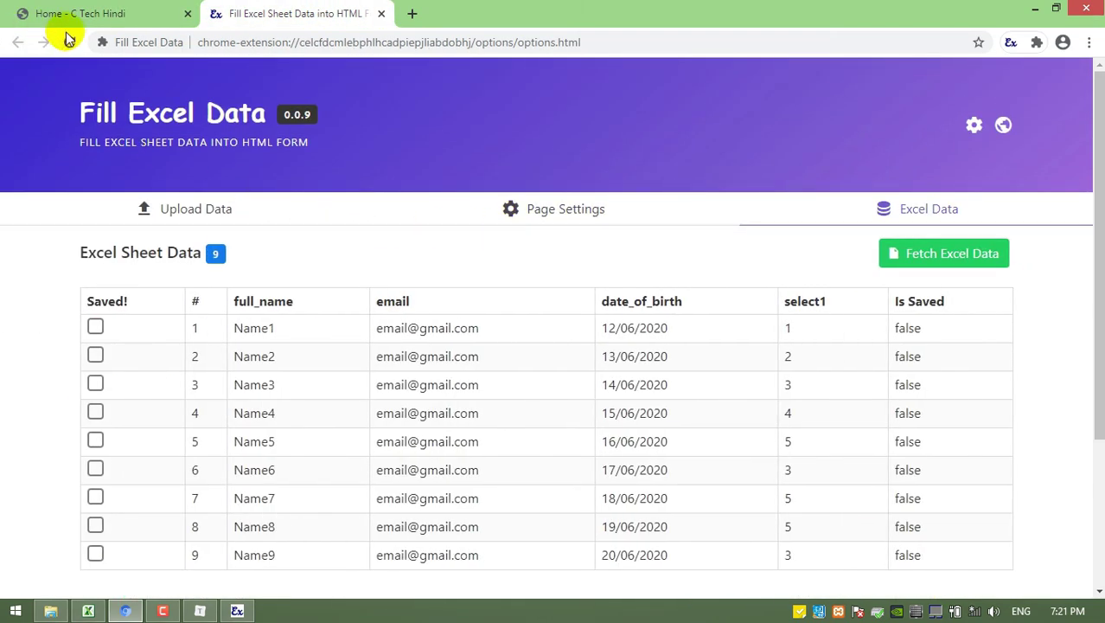
pyautogui.click(69, 40)
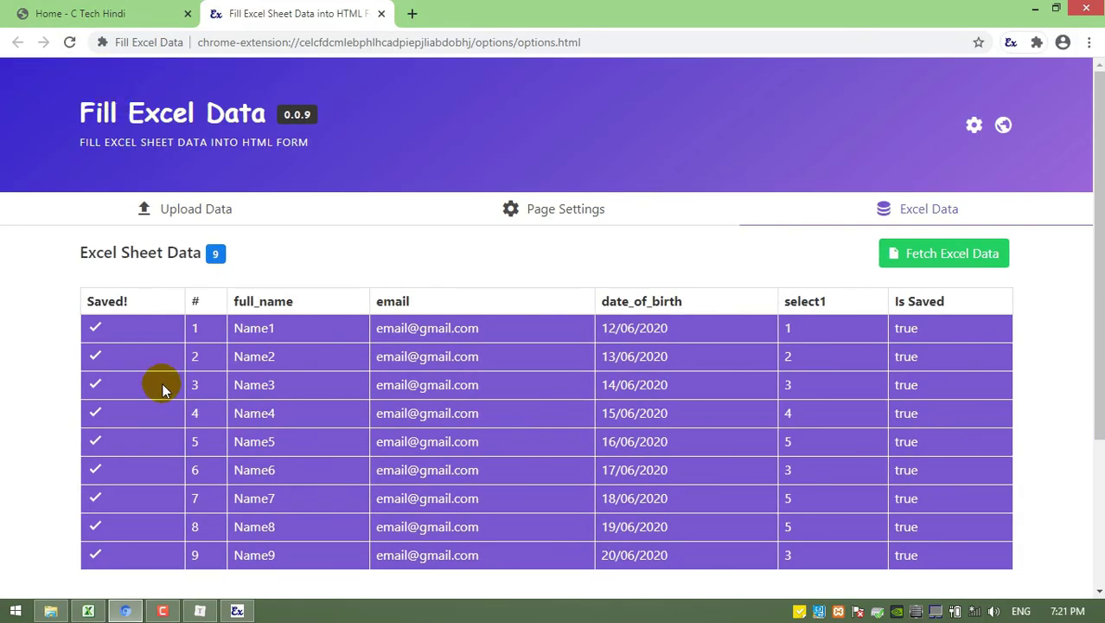
pyautogui.scroll(-2, 251, 450)
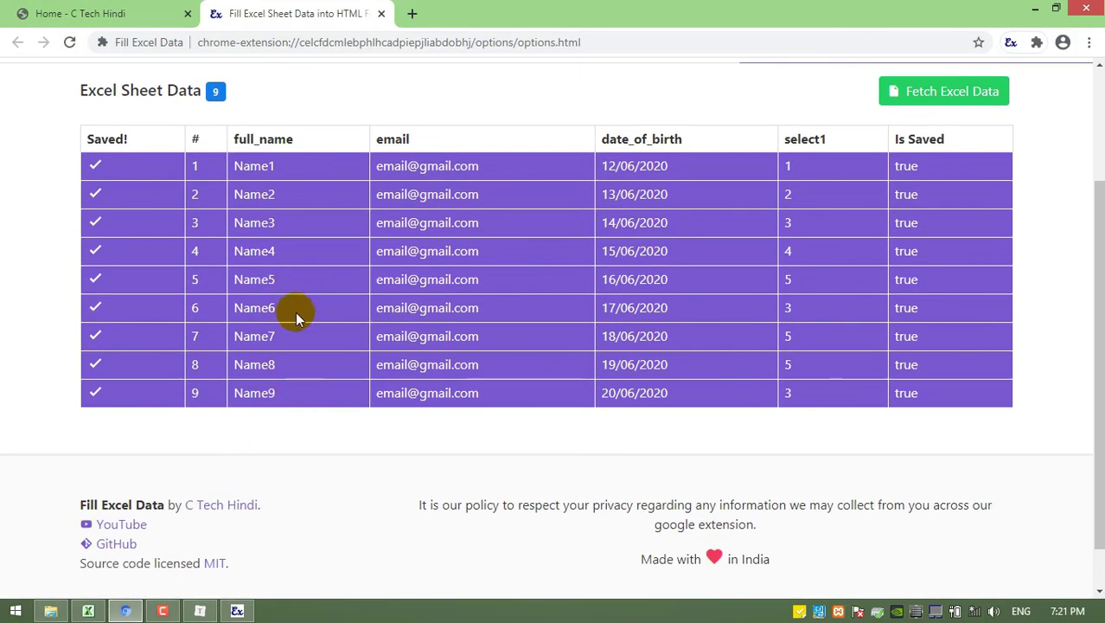